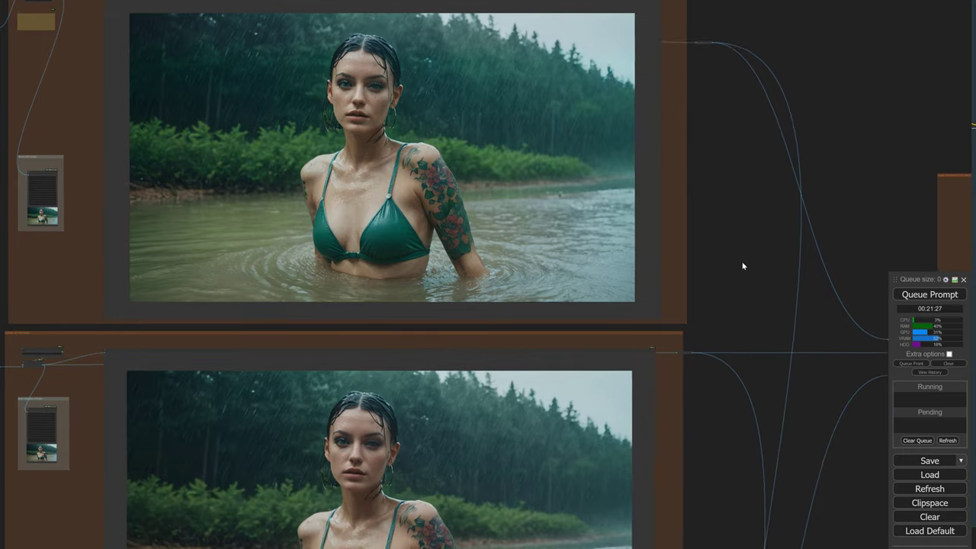
# Step: Look over the upscaled outputs and saved prompt files, and browse the upscale models on OpenModelDB
pyautogui.scroll(-8, 738, 380)
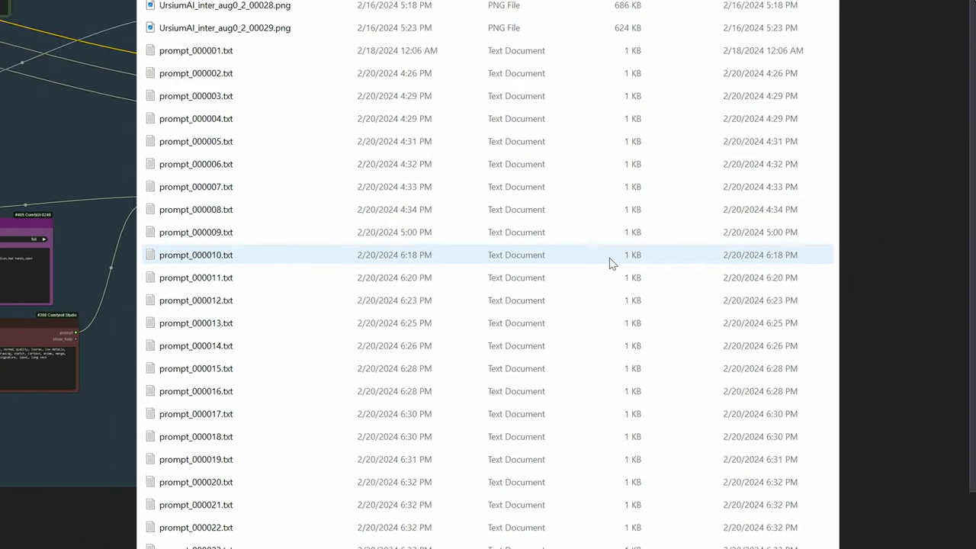
pyautogui.scroll(6, 610, 263)
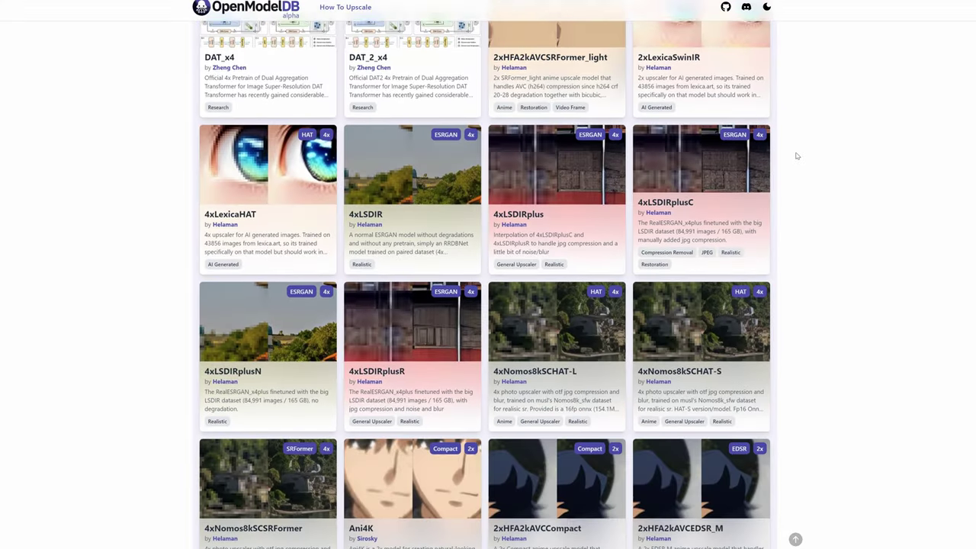
pyautogui.scroll(-13, 795, 157)
pyautogui.scroll(-10, 796, 157)
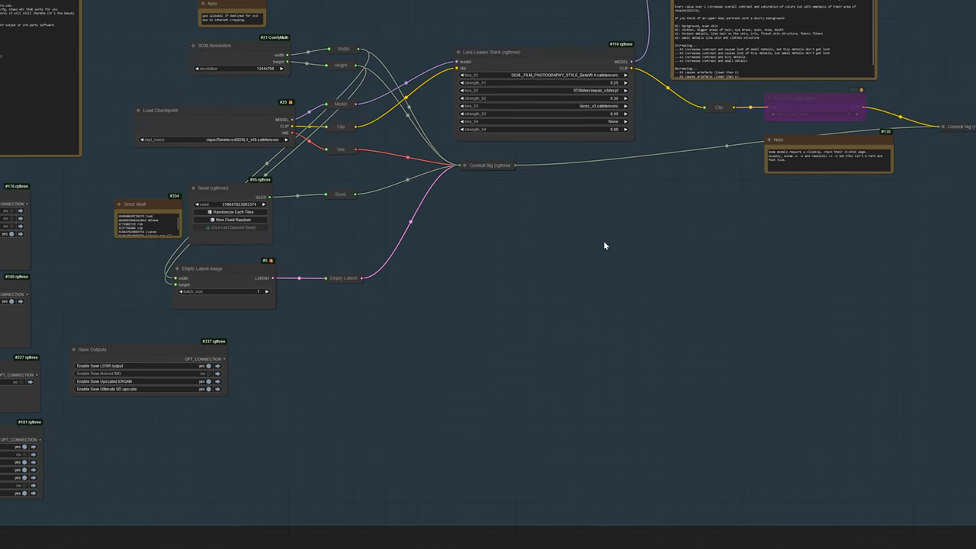
# Step: Look over the workflow from the checkpoint and LoRA loaders through the Automatic CFG group to the prompt nodes
pyautogui.moveTo(603, 246); pyautogui.dragTo(222, 239)
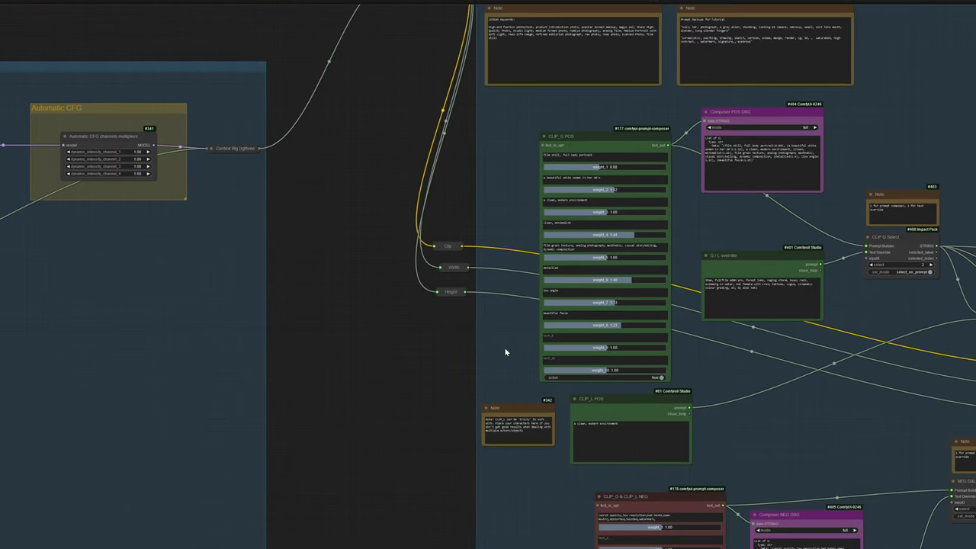
pyautogui.moveTo(505, 351); pyautogui.dragTo(200, 217)
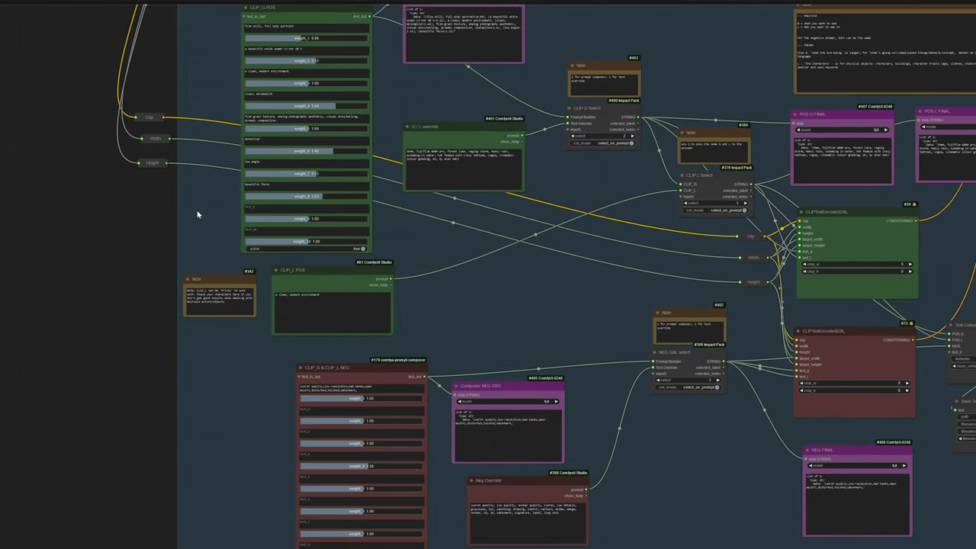
pyautogui.moveTo(631, 300); pyautogui.dragTo(163, 198)
pyautogui.moveTo(240, 135); pyautogui.dragTo(252, 40)
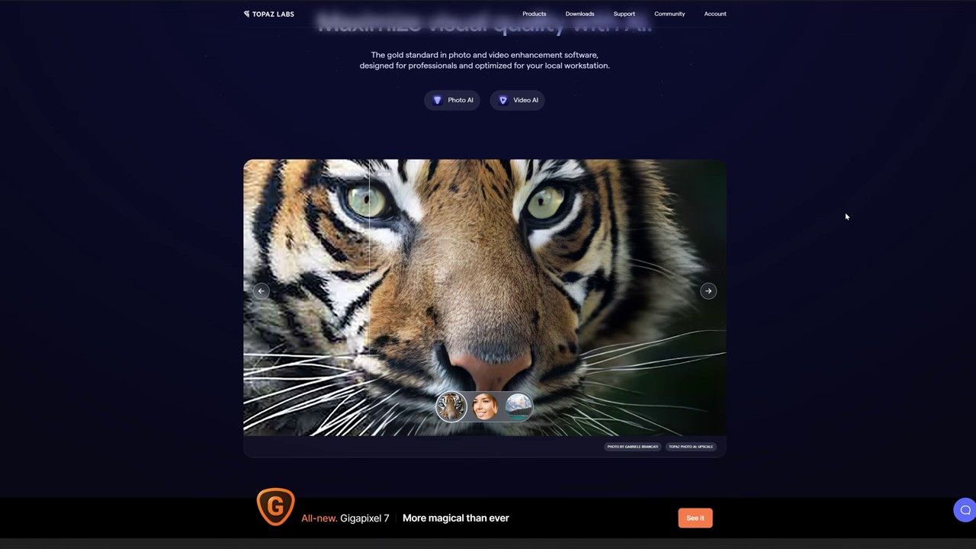
# Step: Browse the Topaz Labs home page
pyautogui.scroll(-2, 846, 215)
pyautogui.scroll(-8, 845, 216)
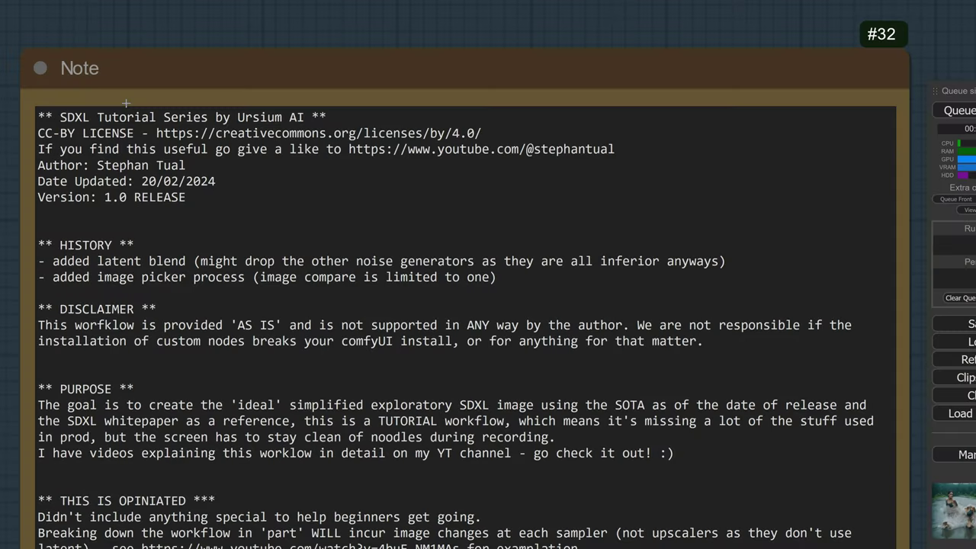
# Step: Read the tutorial series note and survey the workflow from the model group through the reference image group
pyautogui.scroll(-12, 126, 103)
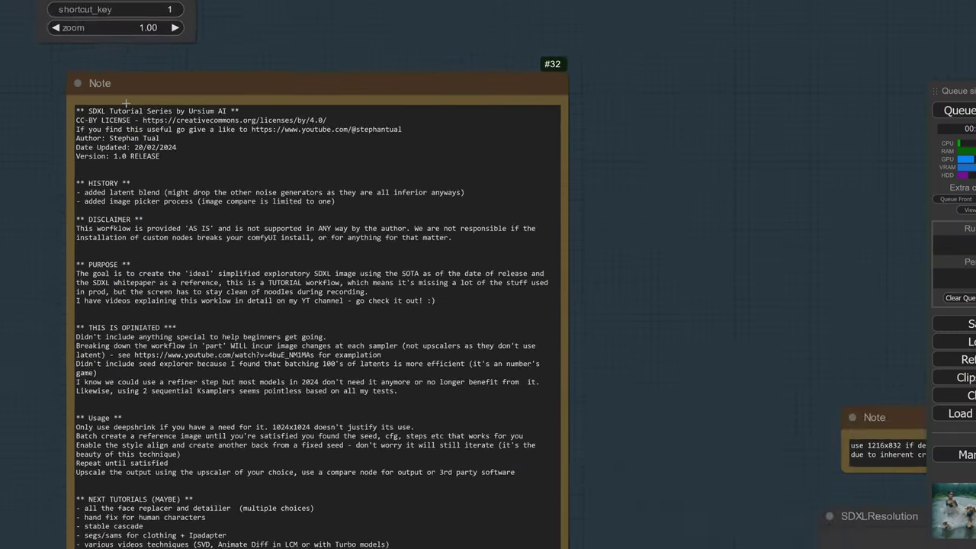
pyautogui.scroll(-8, 125, 103)
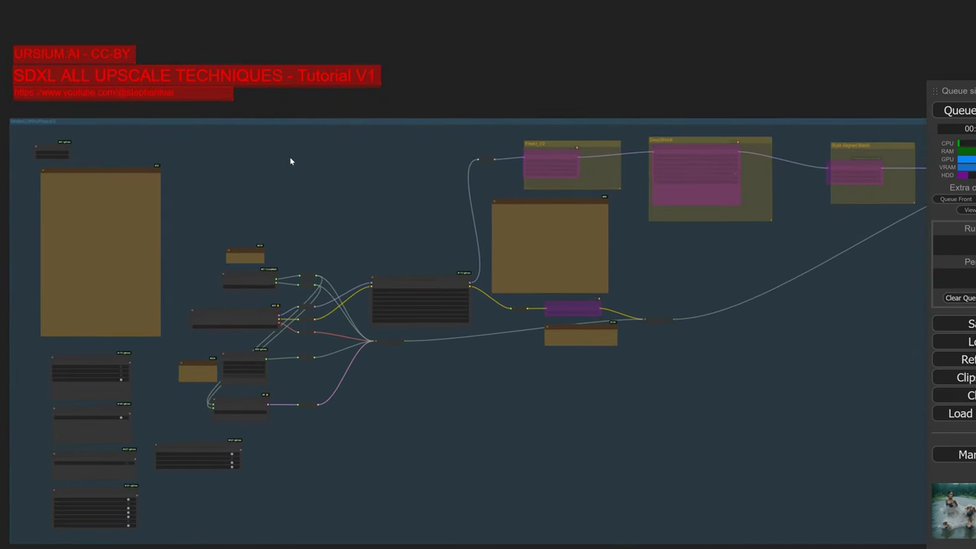
pyautogui.moveTo(293, 164); pyautogui.dragTo(130, 138)
pyautogui.moveTo(593, 167); pyautogui.dragTo(79, 136)
pyautogui.moveTo(488, 166); pyautogui.dragTo(23, 167)
pyautogui.moveTo(679, 204); pyautogui.dragTo(226, 147)
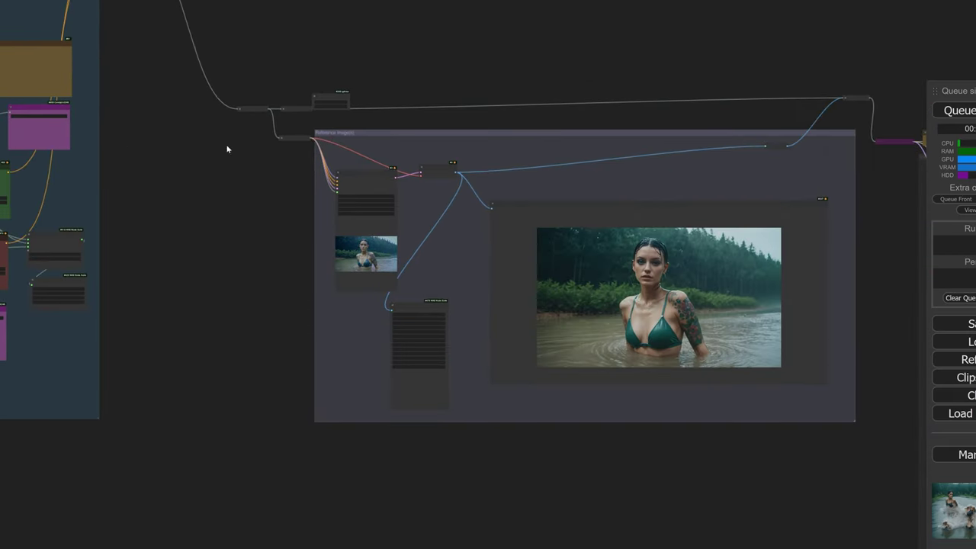
pyautogui.moveTo(813, 115); pyautogui.dragTo(247, 84)
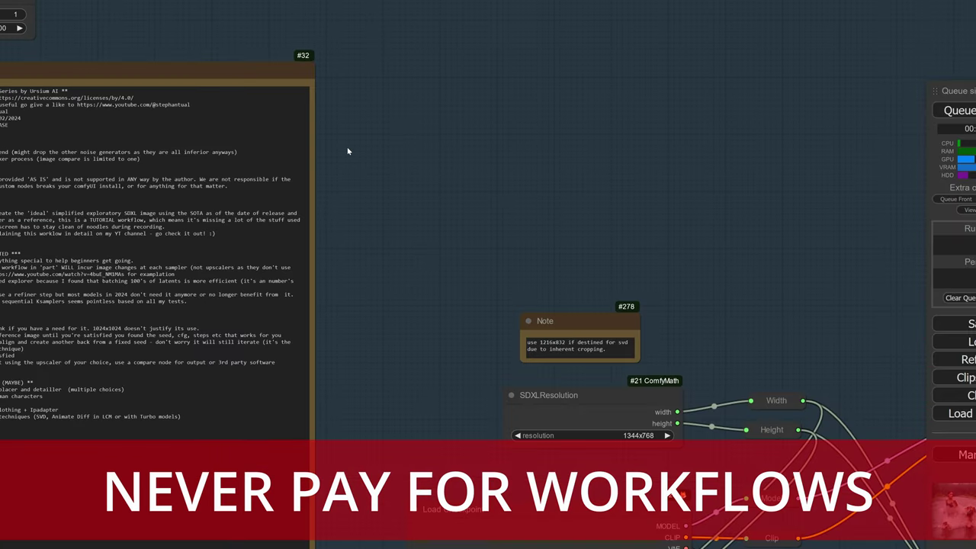
# Step: Examine the SDXL resolution note, the model-loading nodes and the positive prompt composer nodes
pyautogui.scroll(5, 347, 151)
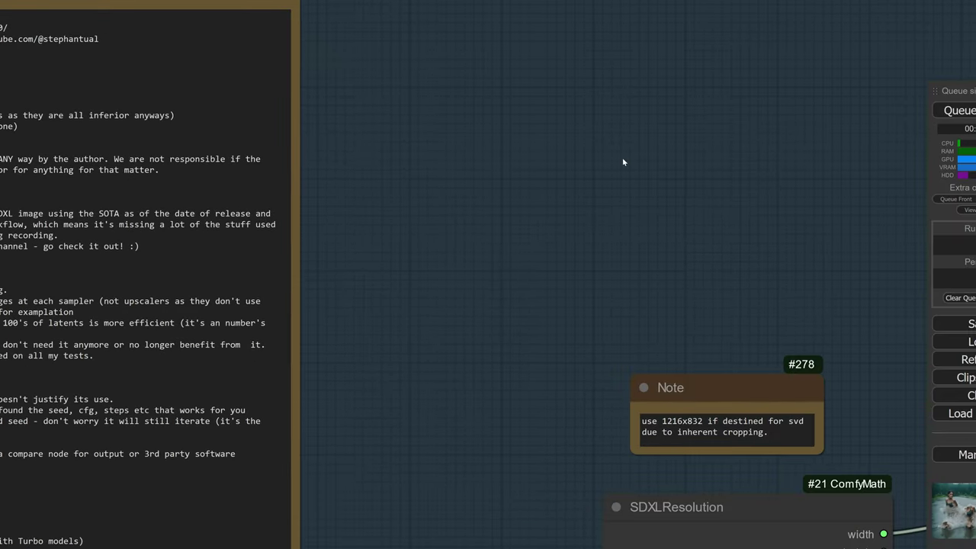
pyautogui.scroll(-12, 624, 159)
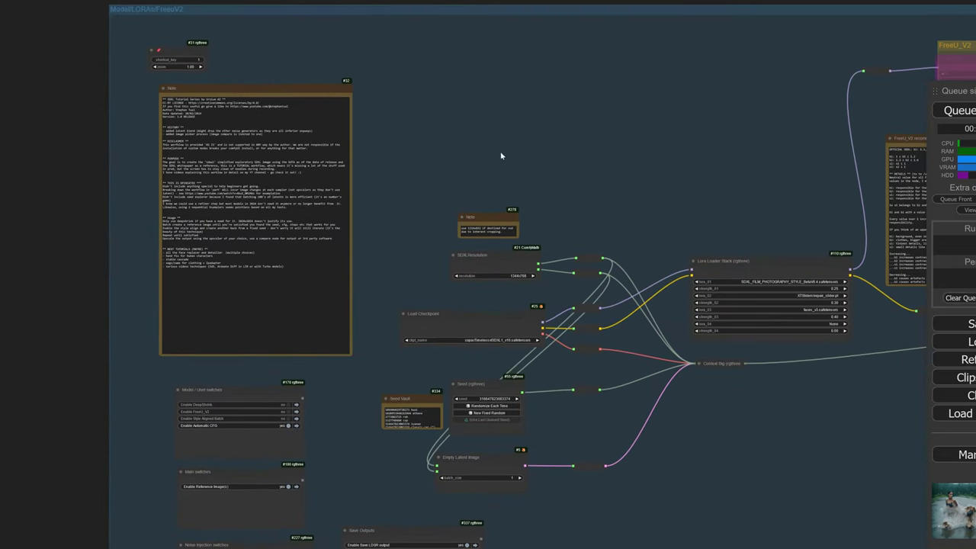
pyautogui.scroll(8, 564, 188)
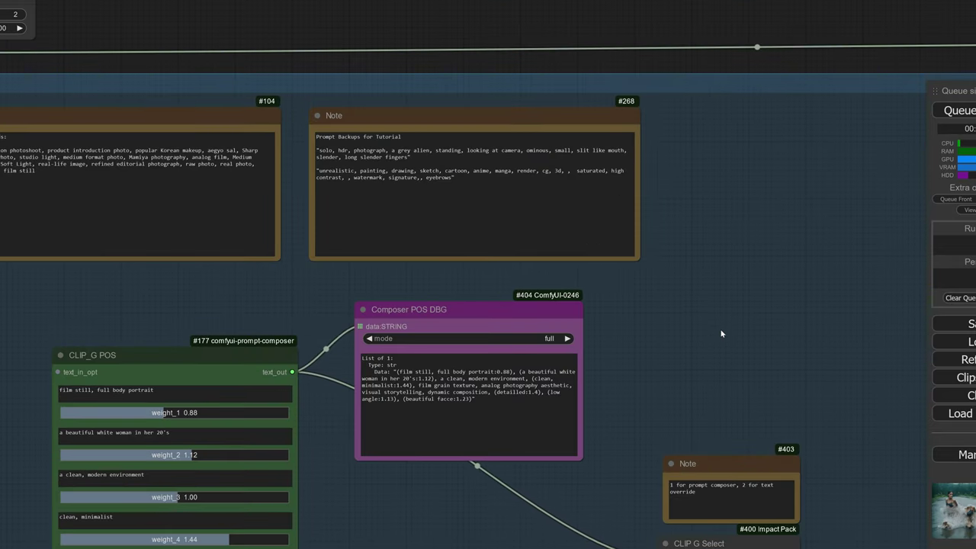
pyautogui.moveTo(720, 333); pyautogui.dragTo(404, 2)
pyautogui.moveTo(890, 213); pyautogui.dragTo(388, 156)
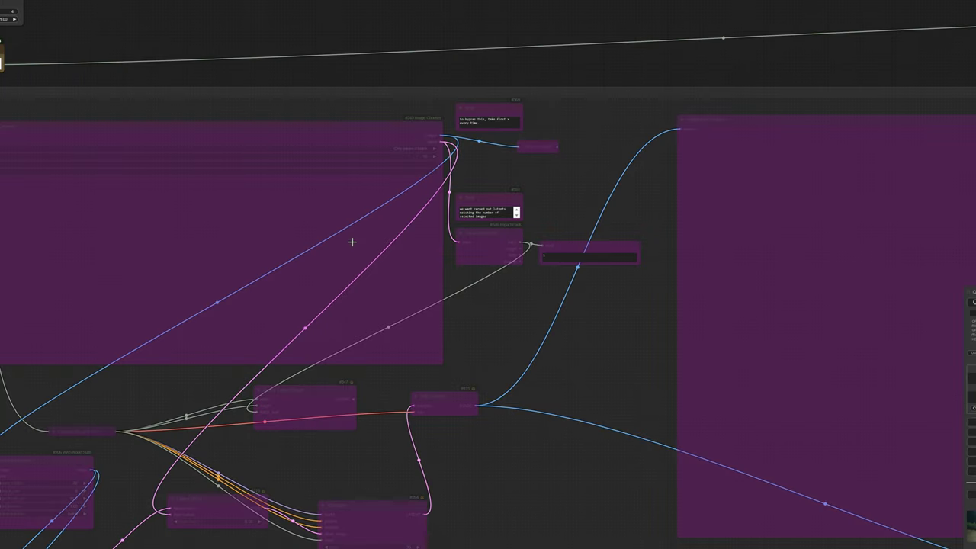
# Step: Survey the stacked upscale groups, including Upscale via Pixel Space and the groups below it
pyautogui.scroll(-6, 352, 241)
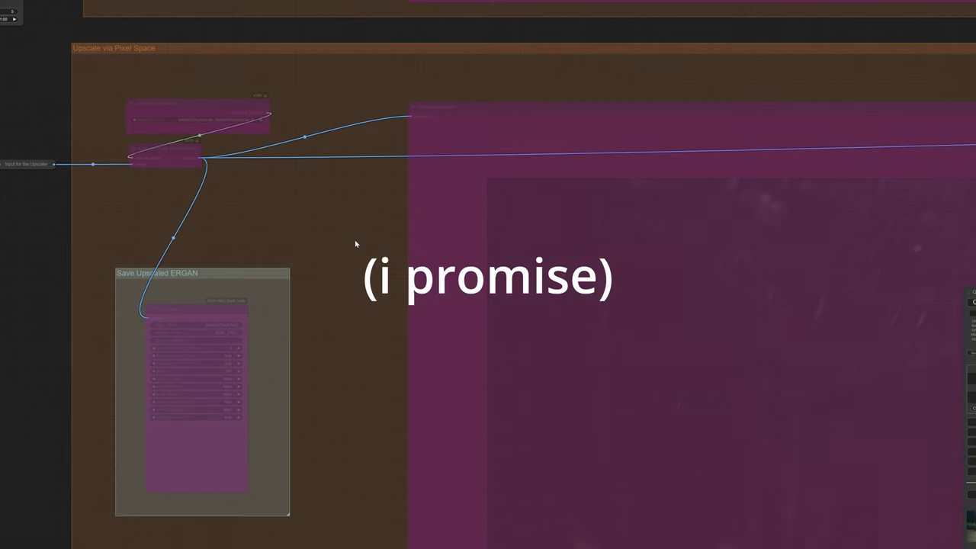
pyautogui.scroll(-1, 349, 219)
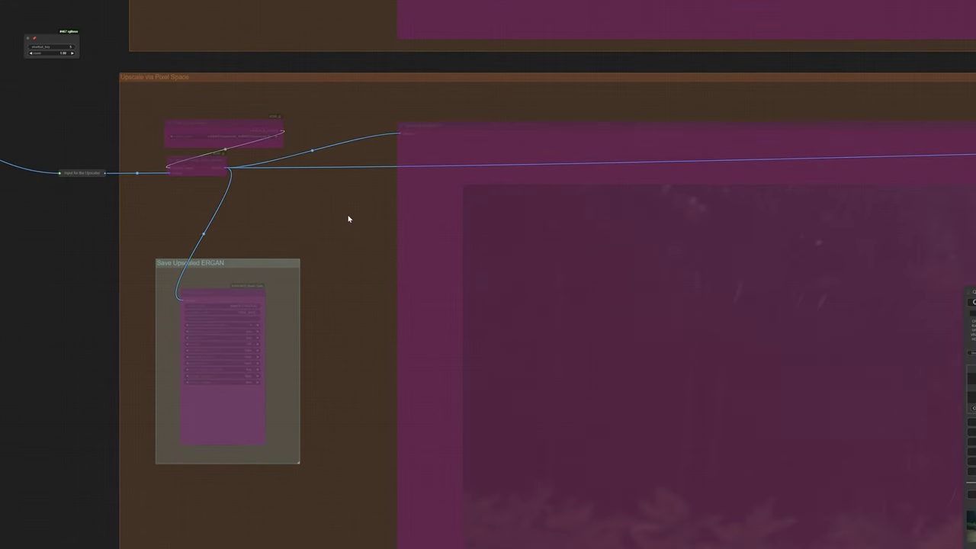
pyautogui.scroll(-3, 347, 219)
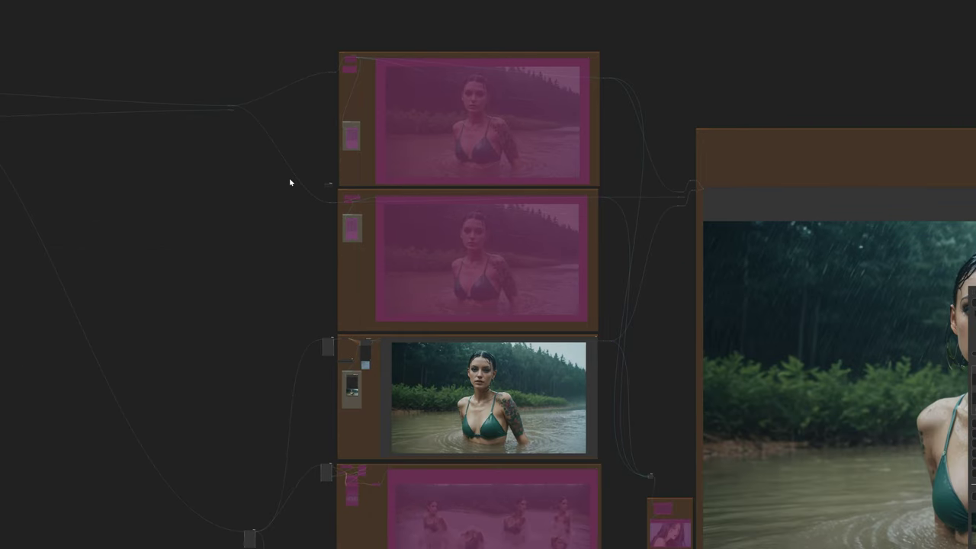
pyautogui.moveTo(289, 175); pyautogui.dragTo(287, 49)
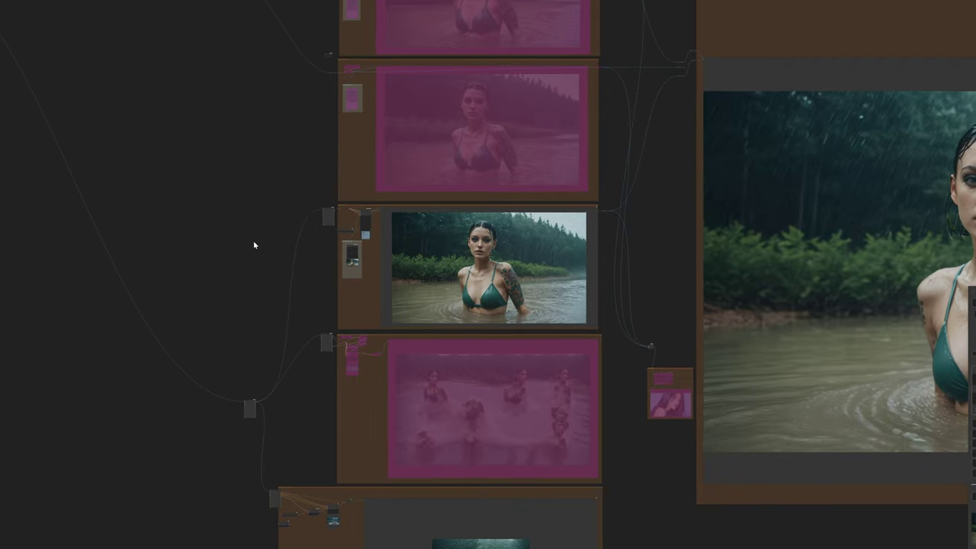
pyautogui.moveTo(255, 246); pyautogui.dragTo(259, 145)
pyautogui.scroll(-3, 258, 156)
pyautogui.moveTo(264, 297); pyautogui.dragTo(60, 397)
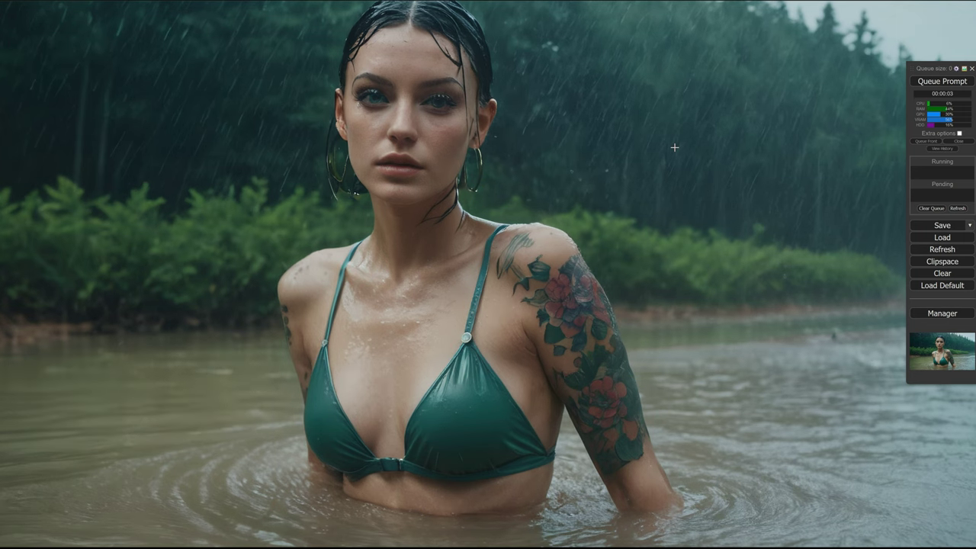
# Step: Inspect the face and tattoo detail of the woman in the generated river image
pyautogui.scroll(3, 438, 140)
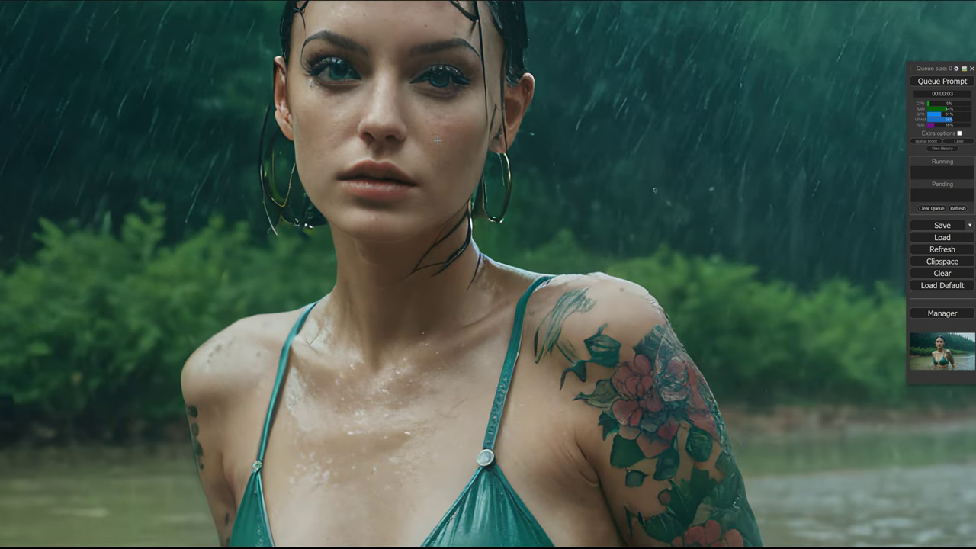
pyautogui.scroll(2, 438, 139)
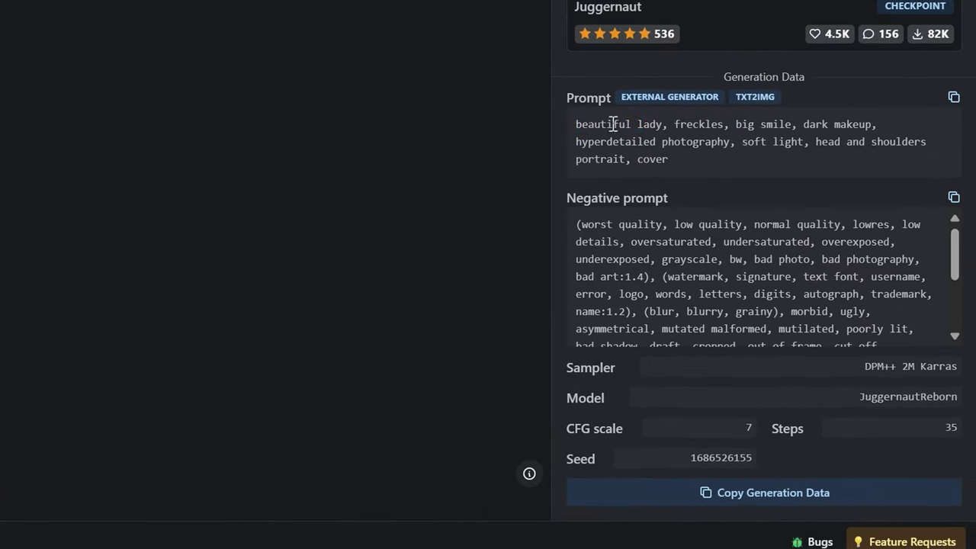
# Step: Examine the Juggernaut sample's generation data and the example portrait of the man in the green tank top
pyautogui.moveTo(885, 356); pyautogui.dragTo(974, 378)
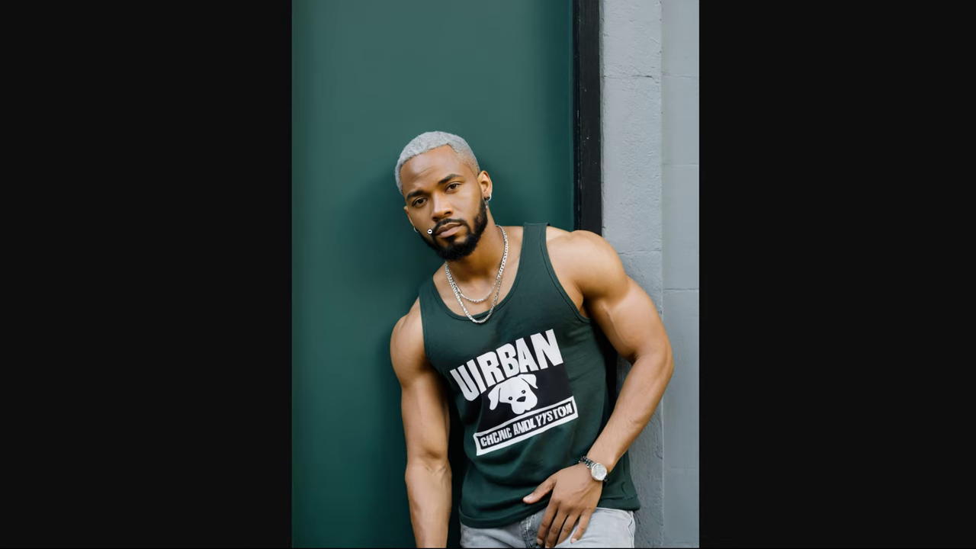
pyautogui.scroll(-1, 430, 184)
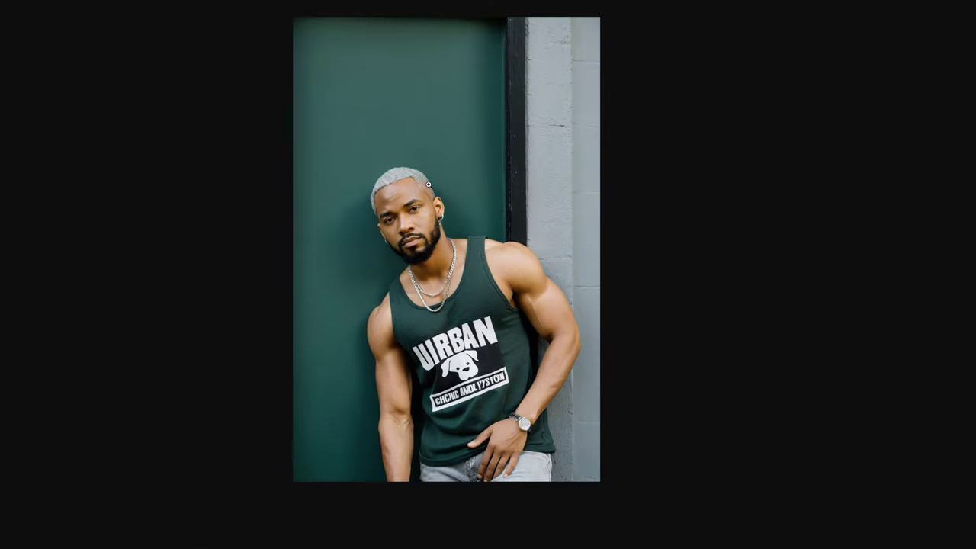
pyautogui.scroll(3, 431, 220)
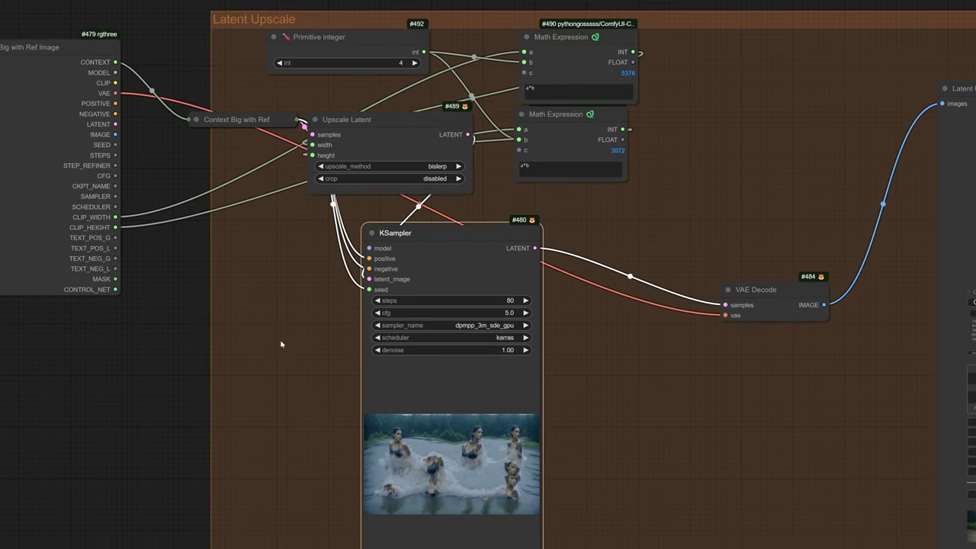
# Step: In the Latent Upscale group, shift the Upscale Latent node and the upper Math Expression node slightly to the left
pyautogui.scroll(3, 280, 344)
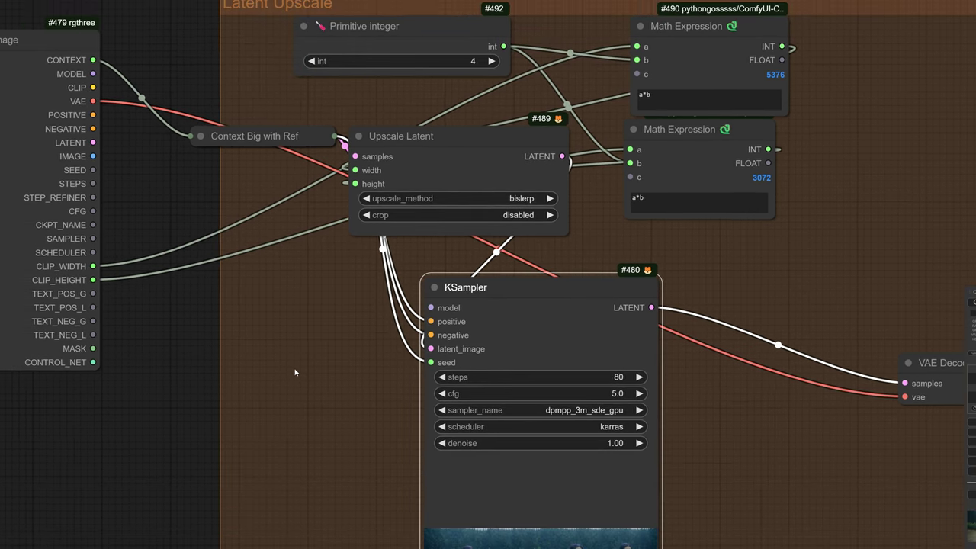
pyautogui.scroll(-1, 296, 369)
pyautogui.moveTo(312, 337); pyautogui.dragTo(321, 288)
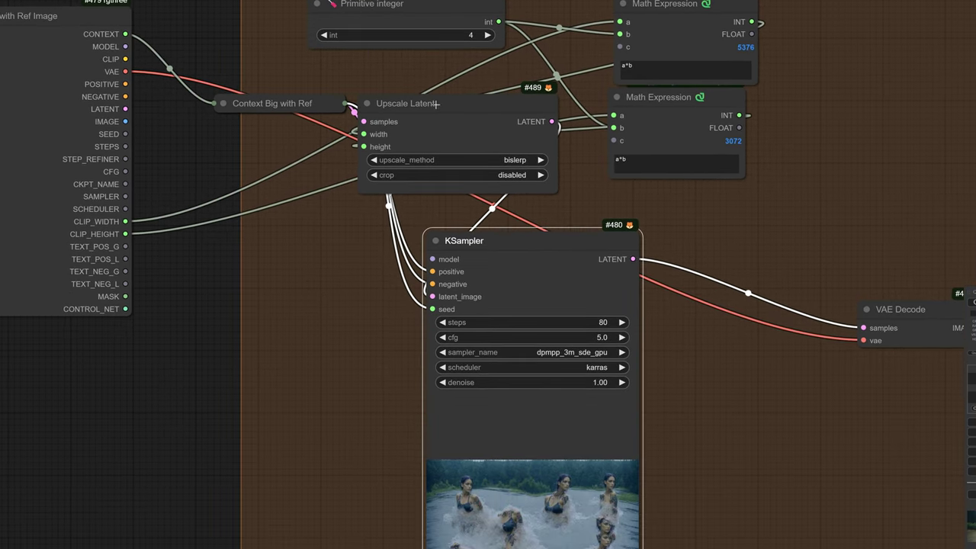
pyautogui.moveTo(435, 104); pyautogui.dragTo(423, 110)
pyautogui.moveTo(695, 10)
pyautogui.mouseDown()
pyautogui.moveTo(683, 11)
pyautogui.moveTo(688, 4)
pyautogui.mouseUp()
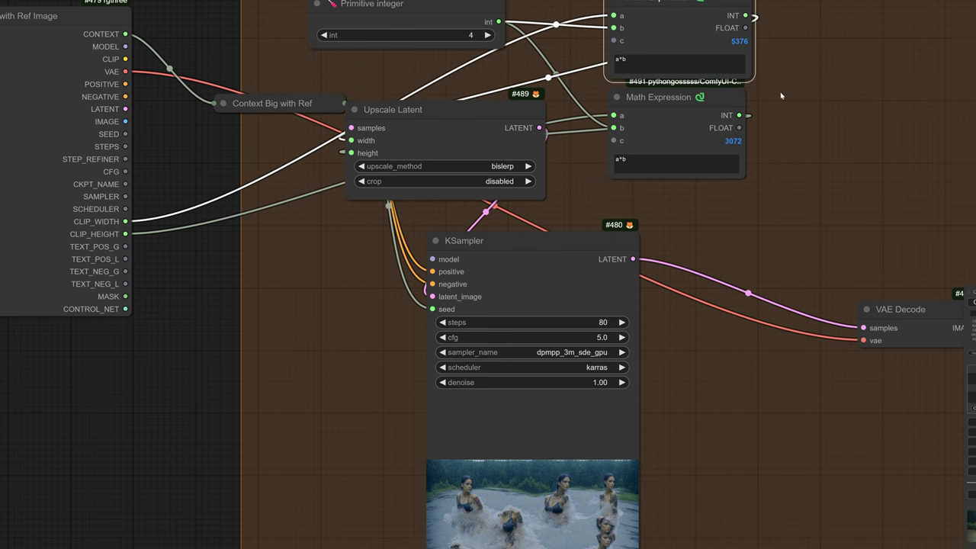
# Step: Inspect the Latent Upscale group's output image of several women in the water up close
pyautogui.moveTo(736, 200); pyautogui.dragTo(568, 96)
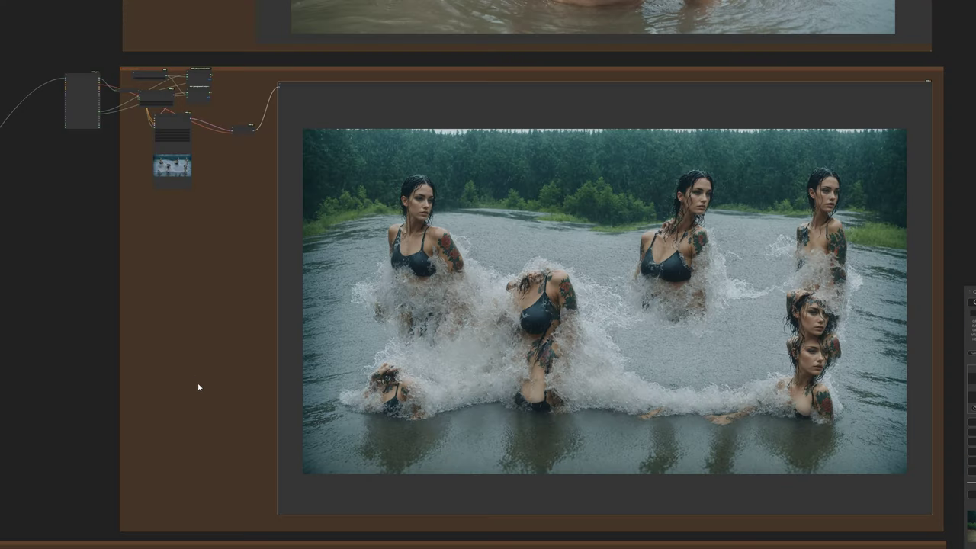
pyautogui.scroll(2, 195, 379)
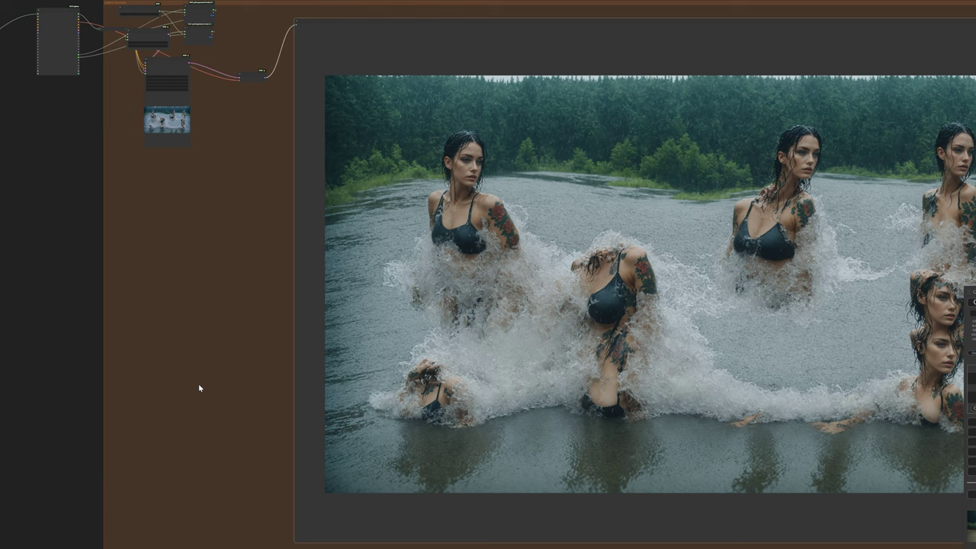
pyautogui.moveTo(200, 390); pyautogui.dragTo(344, 498)
pyautogui.scroll(13, 337, 157)
pyautogui.moveTo(355, 168); pyautogui.dragTo(441, 201)
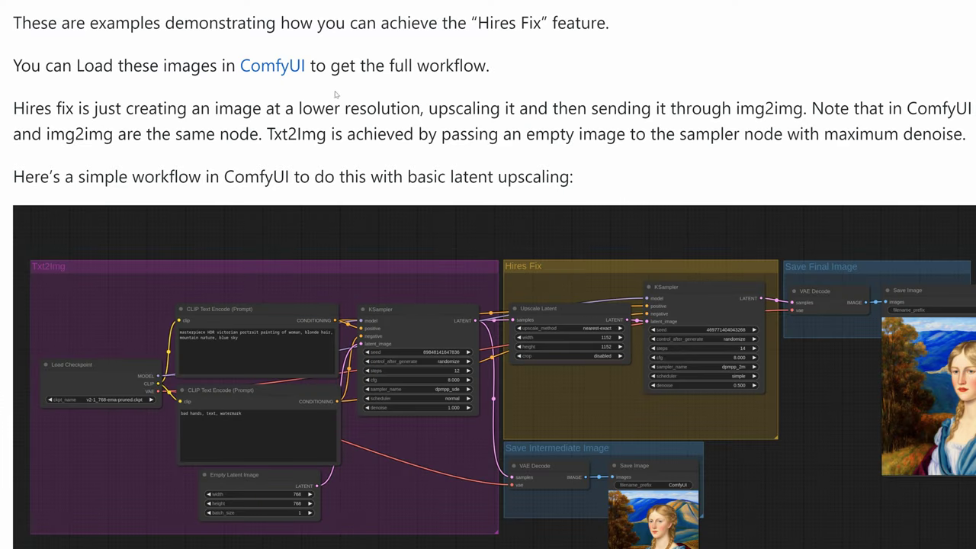
# Step: Read the 2 Pass Txt2Img (Hires fix) introduction on the ComfyUI_examples page
pyautogui.scroll(3, 173, 195)
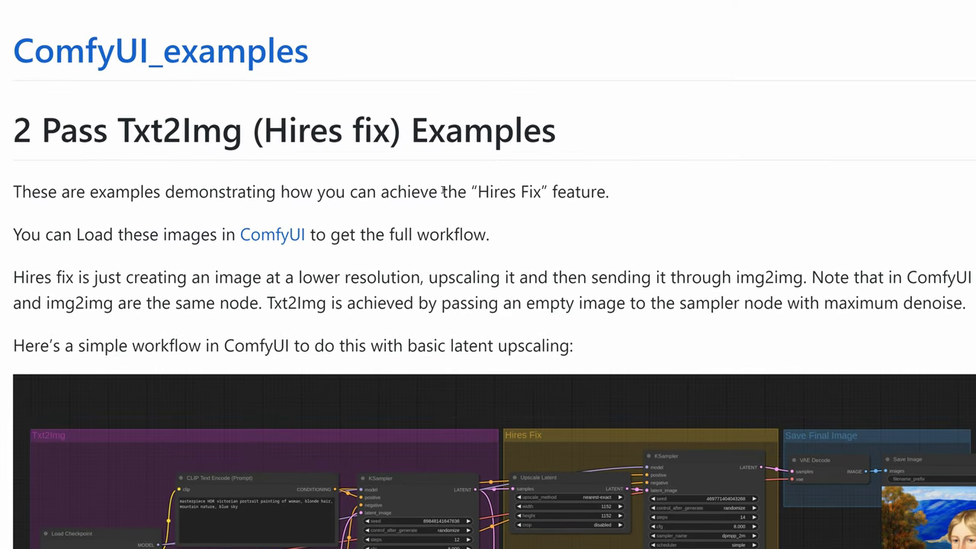
pyautogui.moveTo(36, 121); pyautogui.dragTo(244, 124)
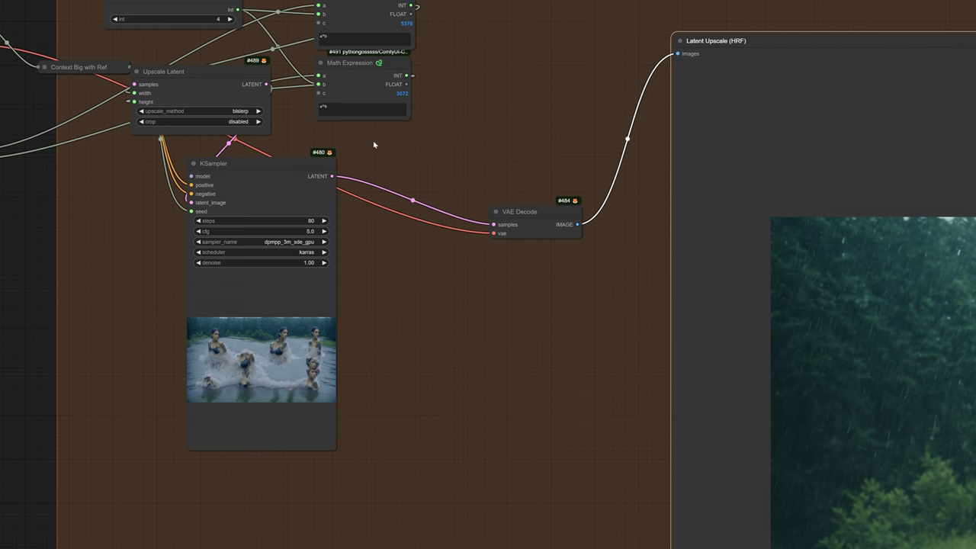
# Step: Examine the bottom upscale group containing the Latent Scale (on Pixel Space) node and its KSampler
pyautogui.moveTo(374, 144); pyautogui.dragTo(413, 169)
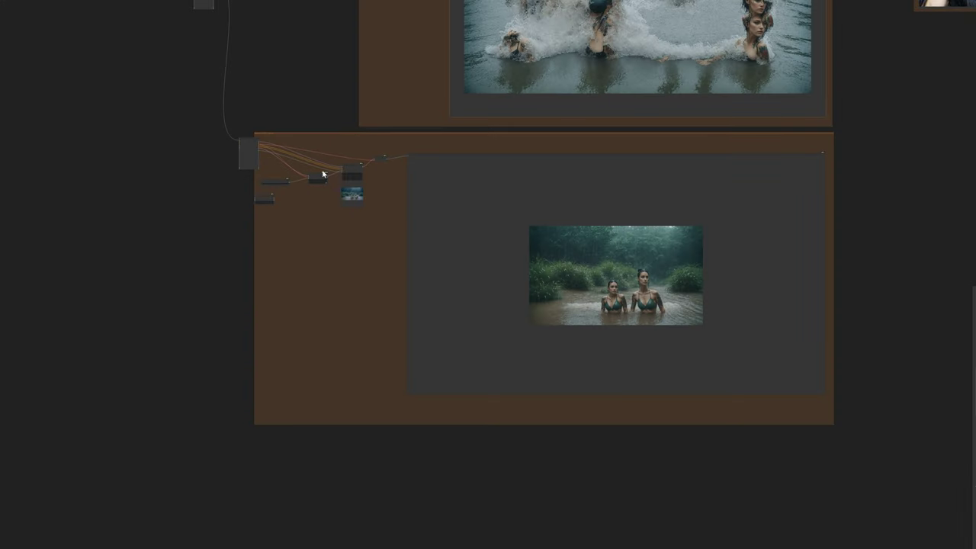
pyautogui.scroll(15, 318, 193)
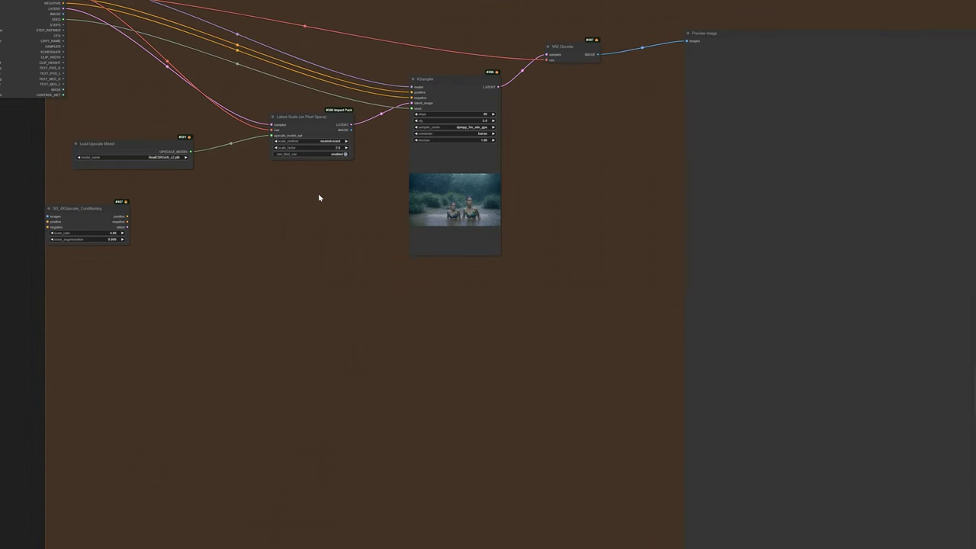
# Step: Examine the Latent Scale (on Pixel Space) node and the Load Upscale Model node that feeds it
pyautogui.scroll(3, 319, 198)
pyautogui.moveTo(319, 198); pyautogui.dragTo(438, 302)
pyautogui.scroll(3, 375, 257)
pyautogui.moveTo(238, 176); pyautogui.dragTo(321, 238)
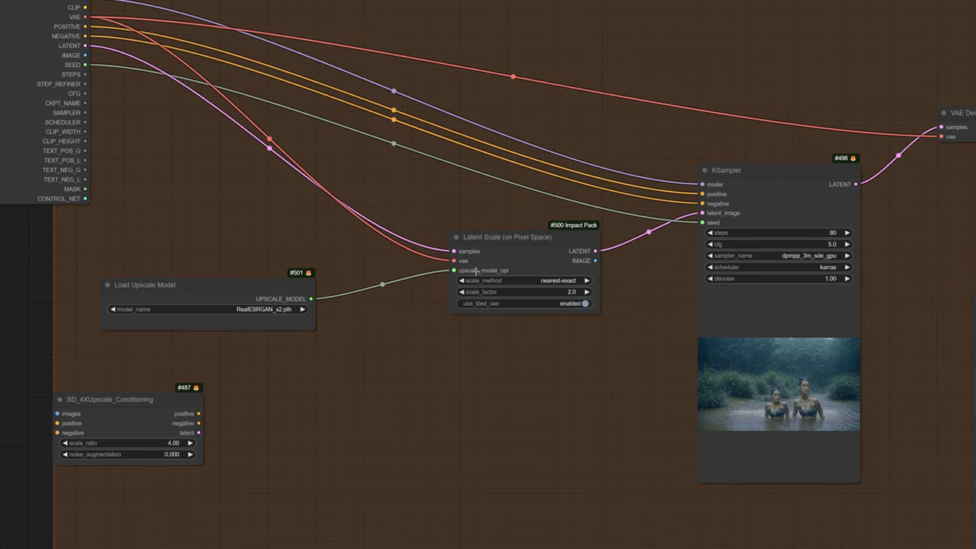
pyautogui.click(278, 286)
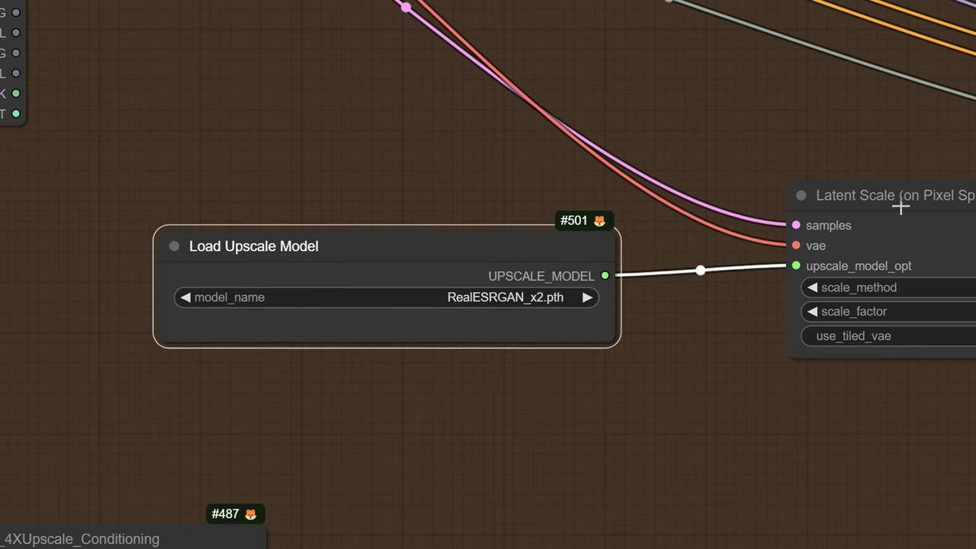
pyautogui.moveTo(899, 203); pyautogui.dragTo(876, 201)
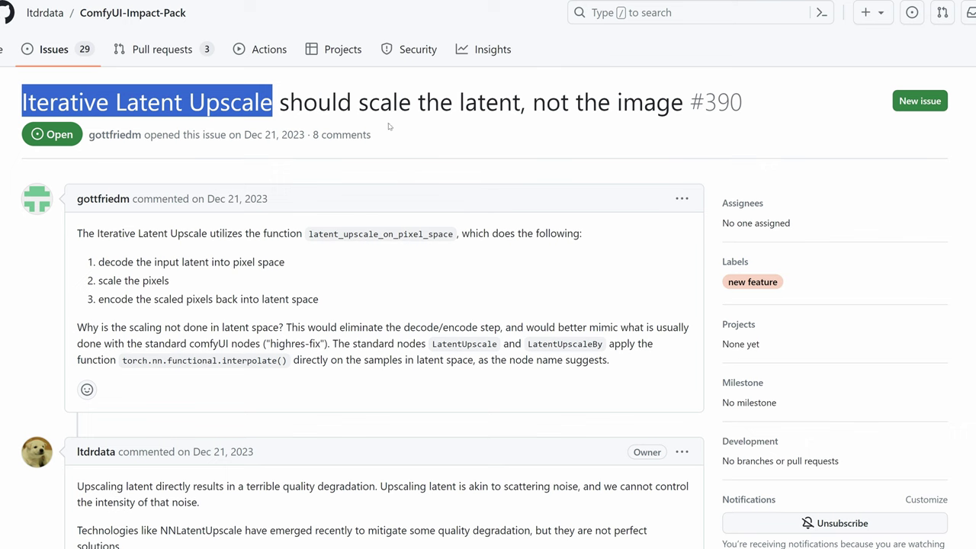
# Step: Read the ComfyUI-Impact-Pack issue #390 discussion on Iterative Latent Upscale, highlighting the owner's remark on latent upscaling's quality degradation
pyautogui.scroll(-3, 294, 138)
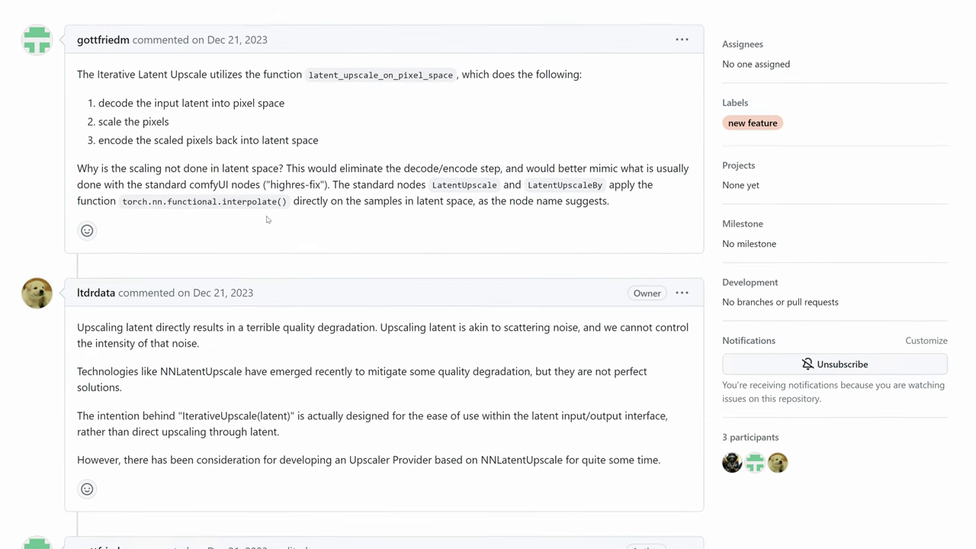
pyautogui.moveTo(77, 228); pyautogui.dragTo(403, 243)
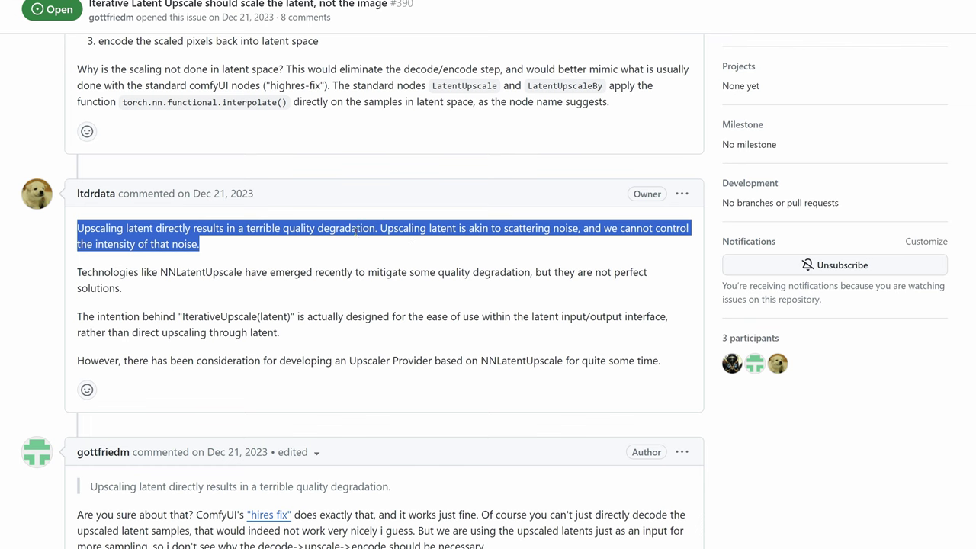
pyautogui.scroll(-5, 355, 231)
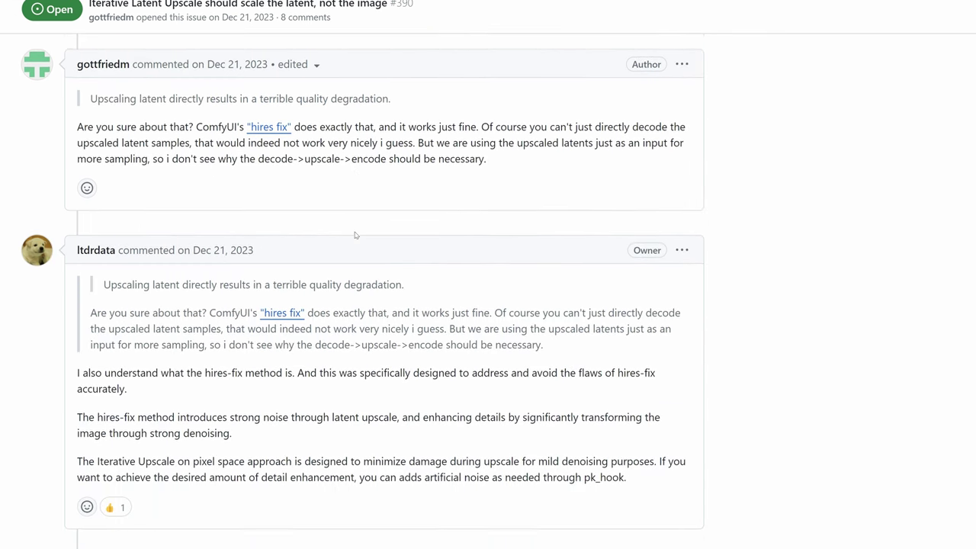
pyautogui.scroll(-3, 355, 234)
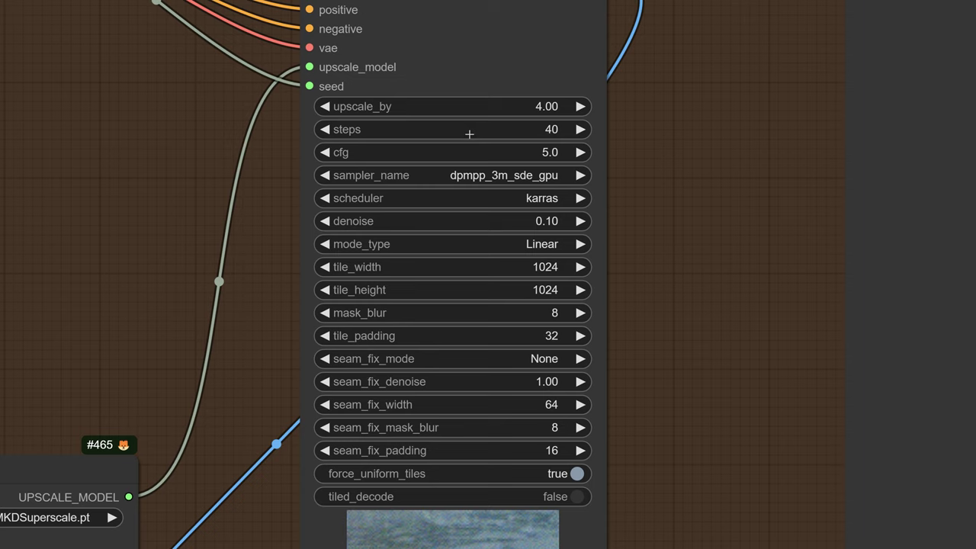
# Step: Set the steps of the tiled upscaler node, which has upscale_by 4.00, to 80
pyautogui.click(482, 134)
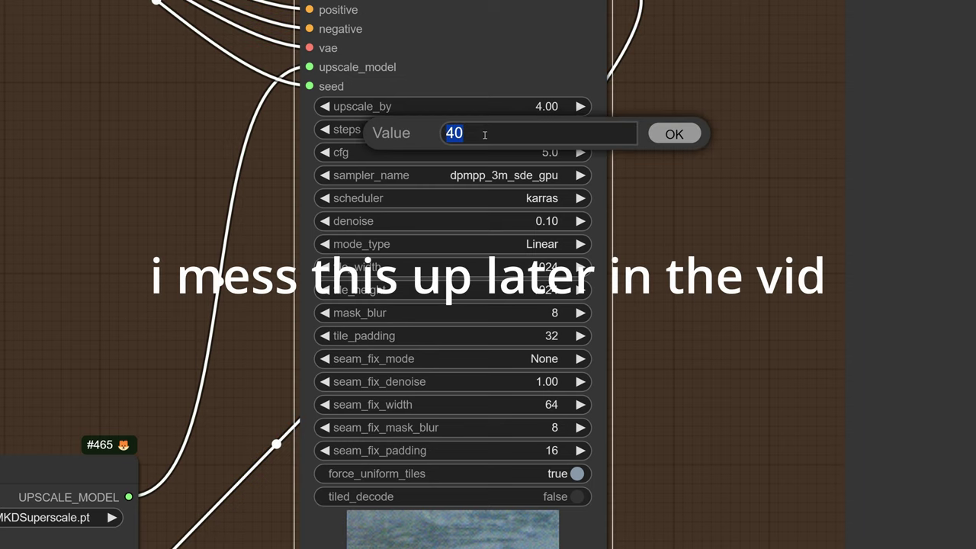
pyautogui.write('80')
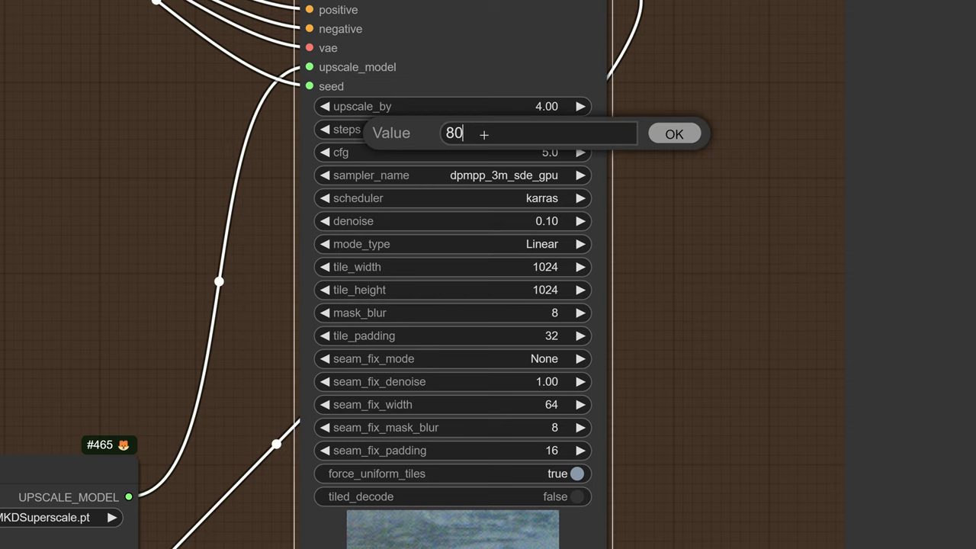
pyautogui.press('Return')
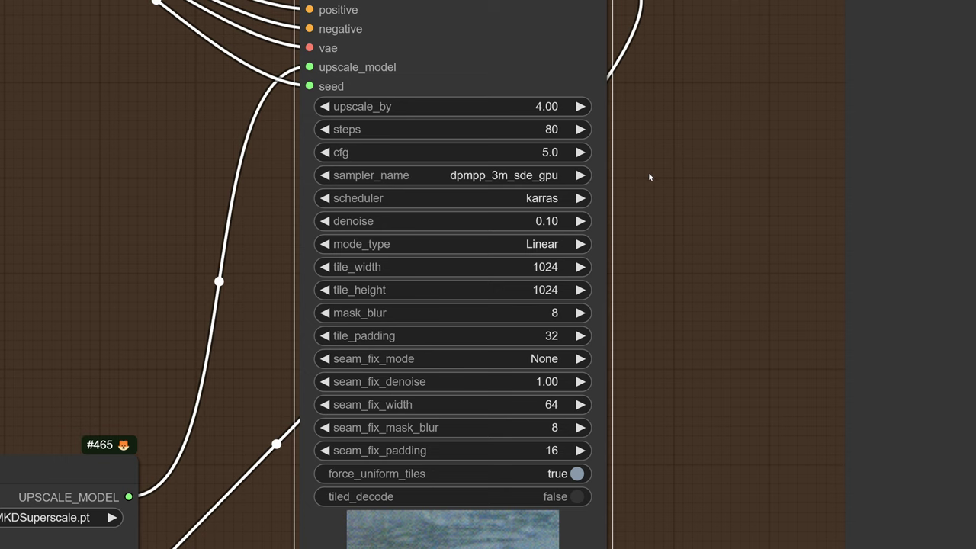
pyautogui.scroll(-2, 648, 176)
pyautogui.scroll(2, 640, 170)
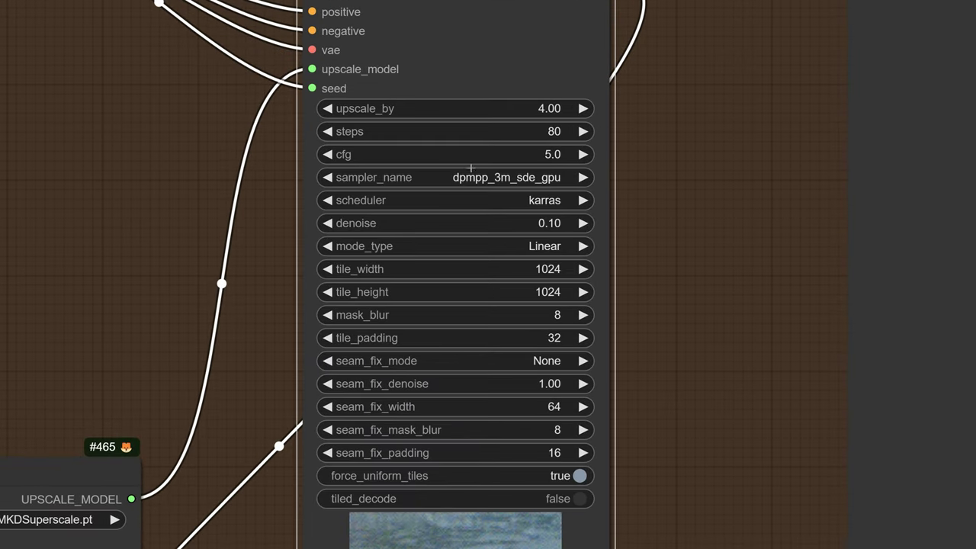
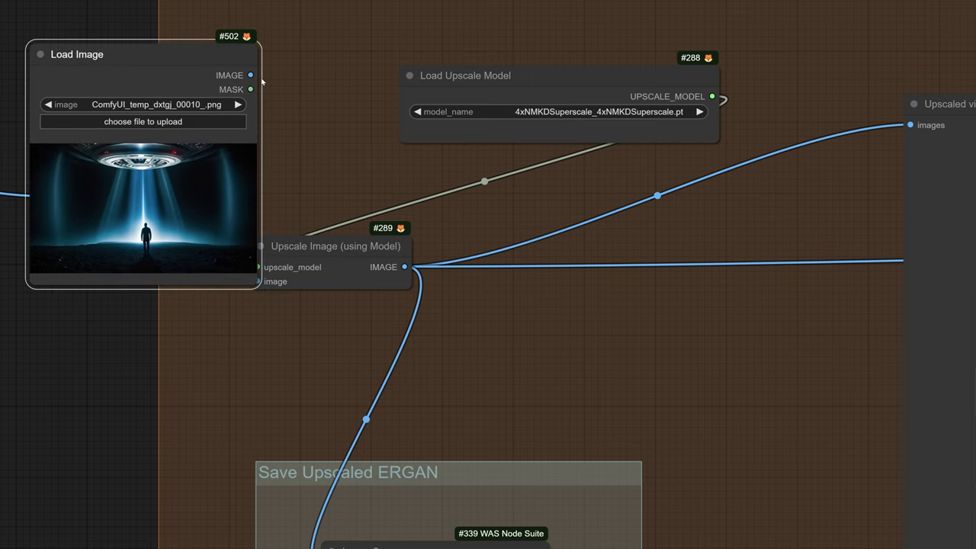
# Step: Delete the Load Image node overlapping Upscale Image (using Model), and open the model choices of the Load Upscale Model node
pyautogui.moveTo(251, 75); pyautogui.dragTo(185, 38)
pyautogui.press('Delete')
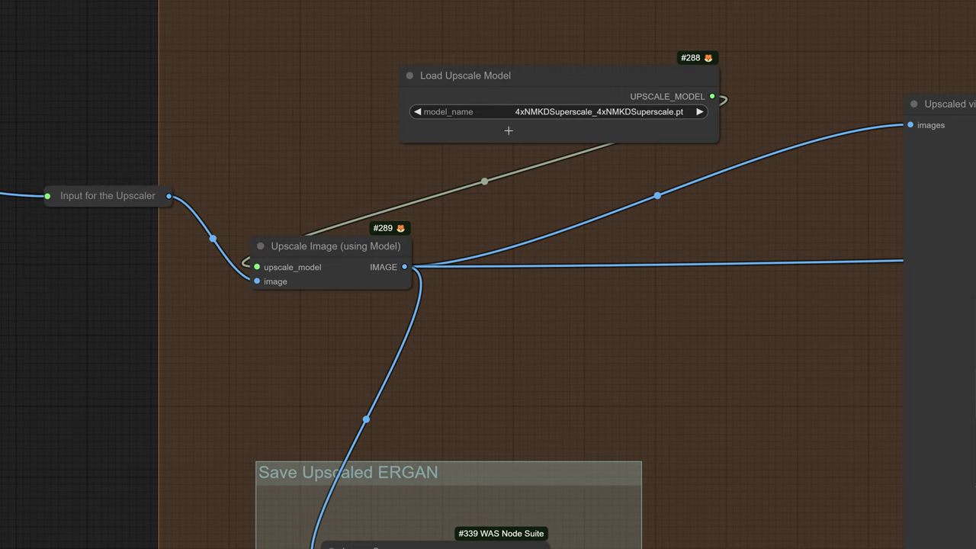
pyautogui.click(547, 120)
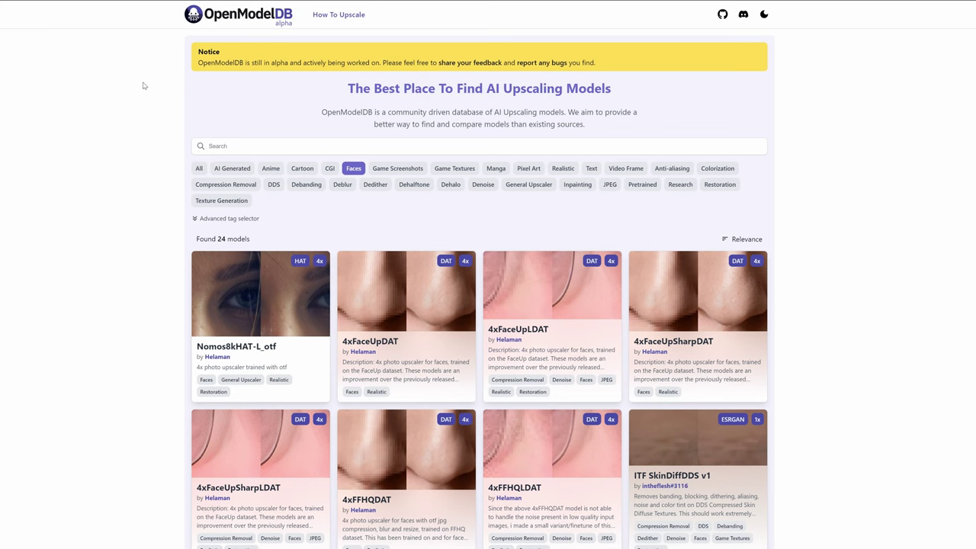
# Step: Browse OpenModelDB's AI Generated, CGI and Faces upscaling models, and look over the choices in the Load Upscale Model node
pyautogui.click(247, 152)
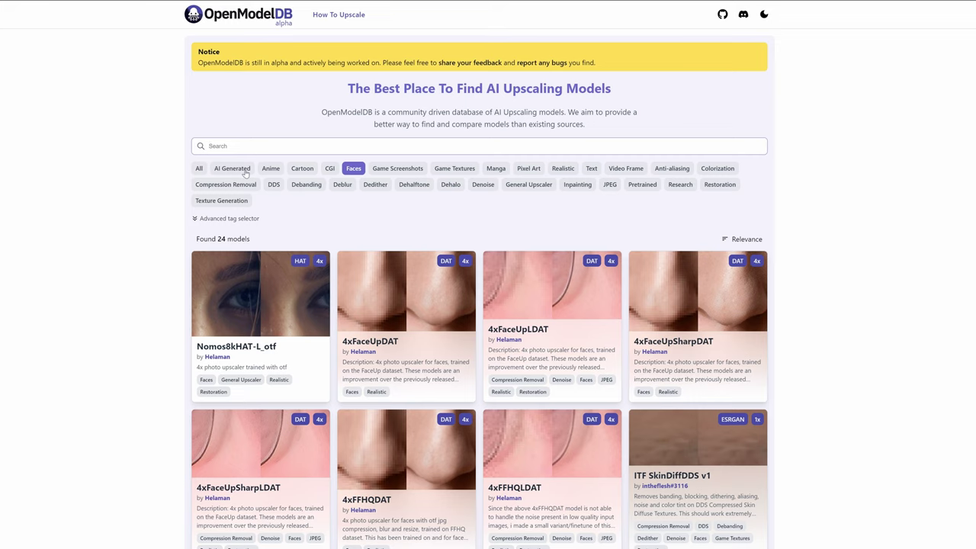
pyautogui.click(232, 169)
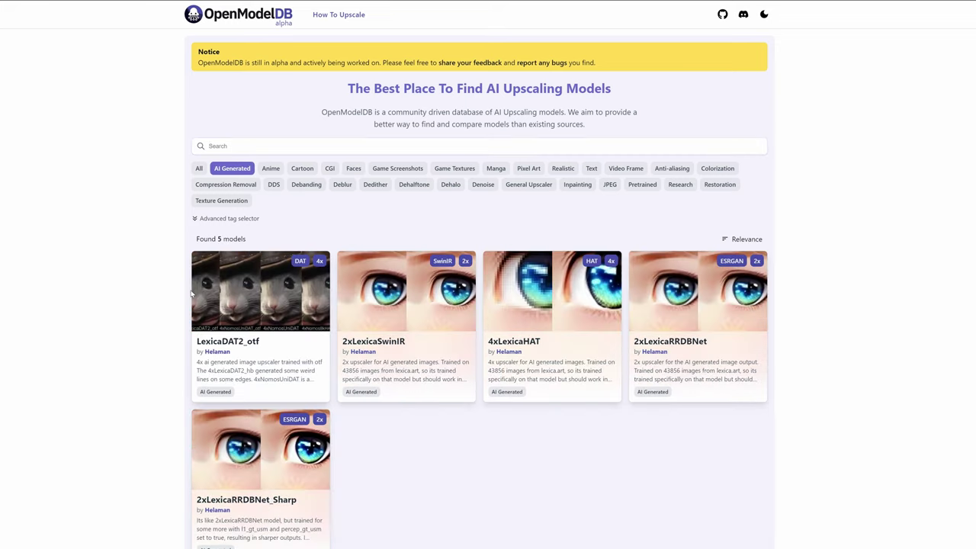
pyautogui.click(330, 169)
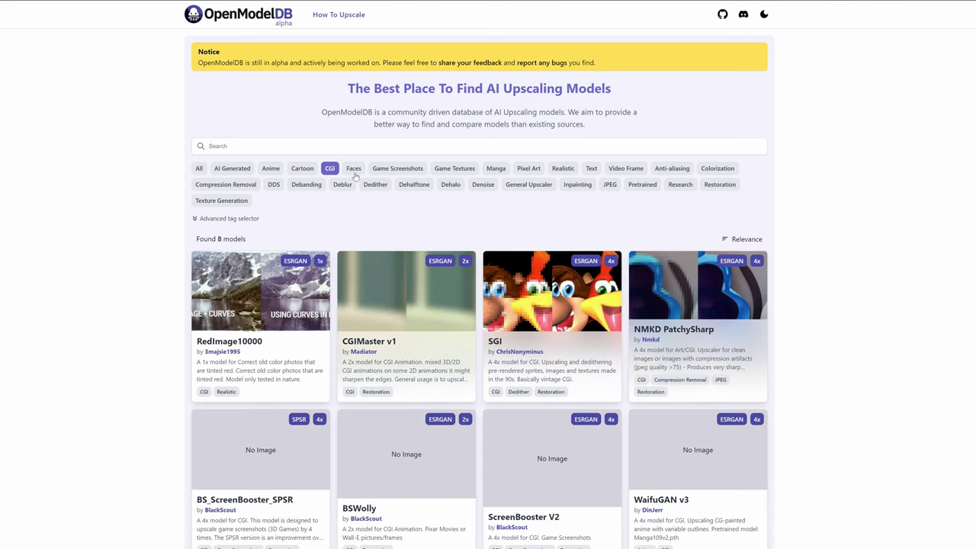
pyautogui.click(356, 173)
pyautogui.scroll(-2, 373, 240)
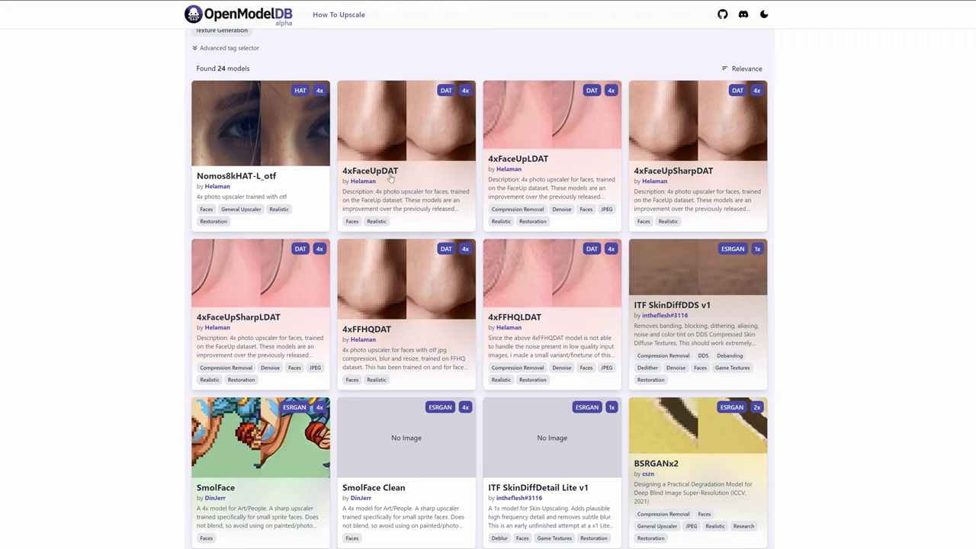
pyautogui.scroll(-6, 309, 249)
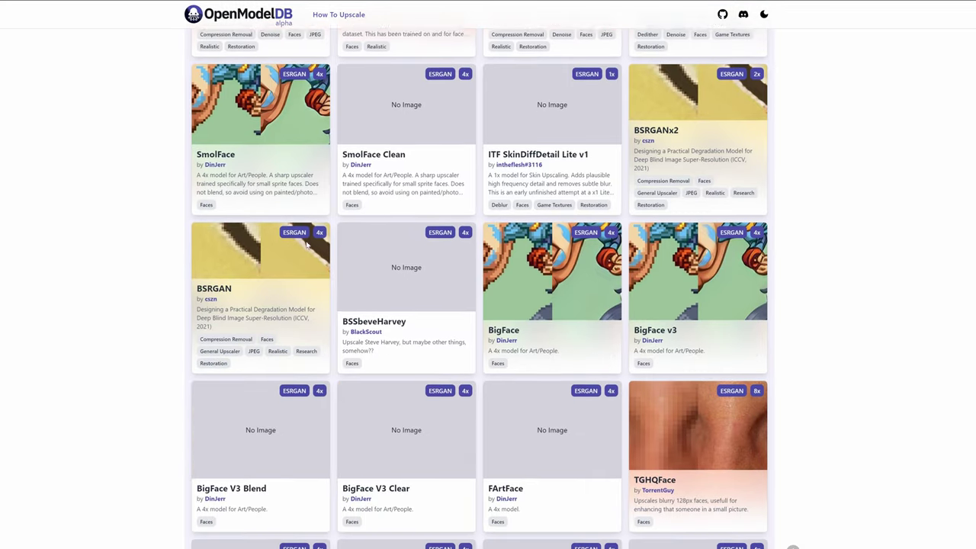
pyautogui.scroll(7, 309, 244)
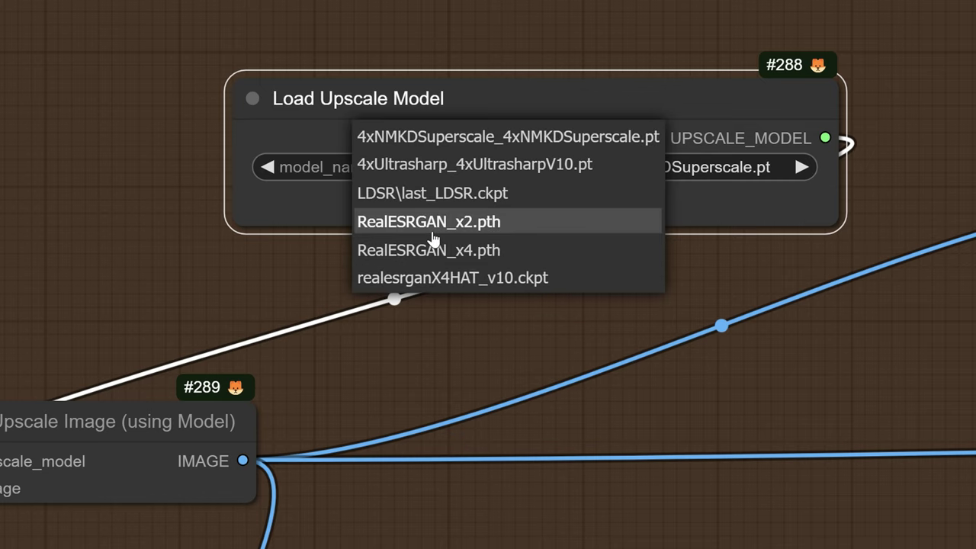
pyautogui.click(460, 347)
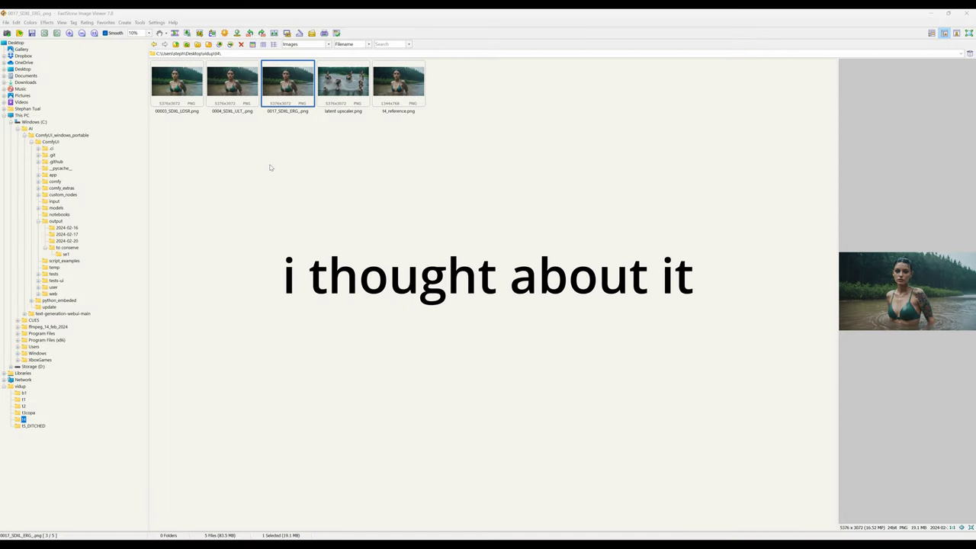
# Step: In FastStone Image Viewer, open 0004_SDXL_ULT_.png and 0017_SDXL_ERG_.png in a side-by-side comparison
pyautogui.click(232, 80)
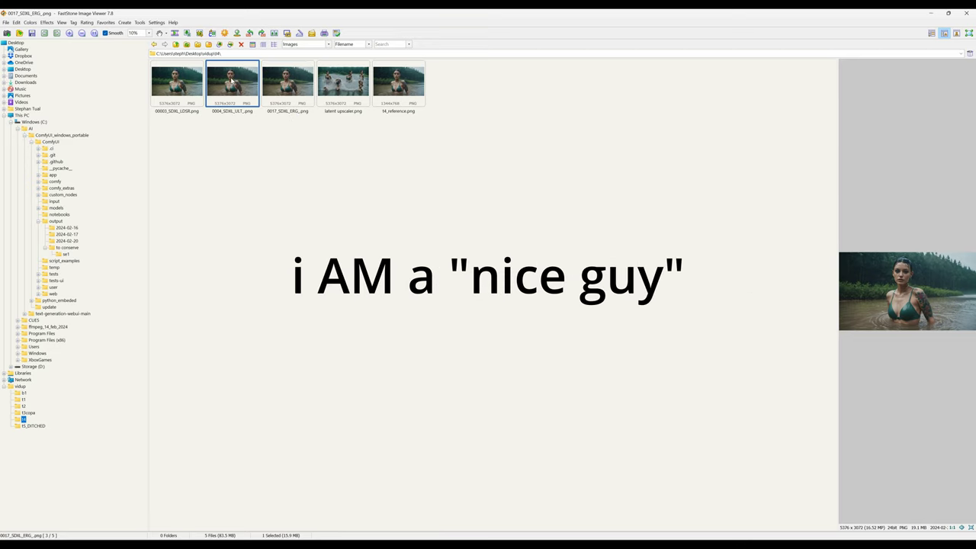
pyautogui.keyDown('ctrl'); pyautogui.click(284, 82); pyautogui.keyUp('ctrl')
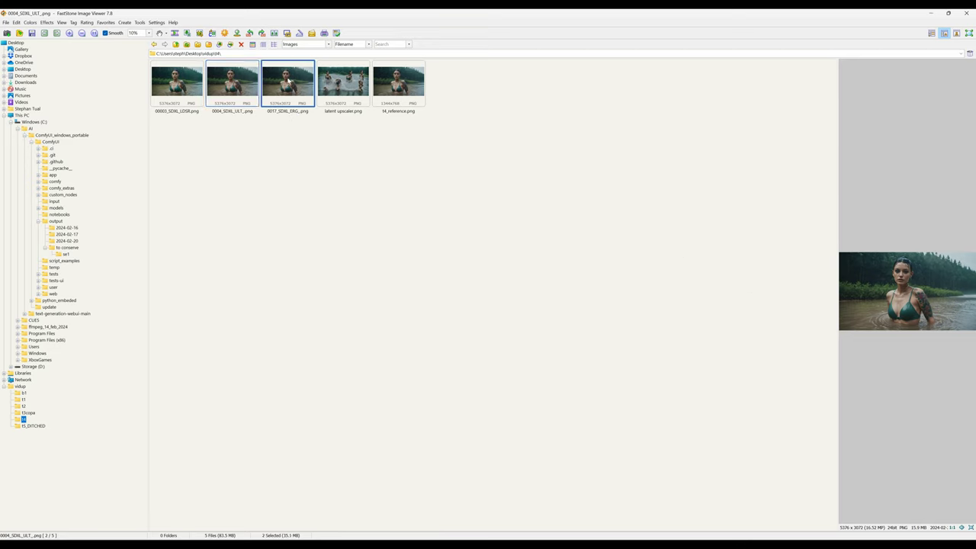
pyautogui.press('p')
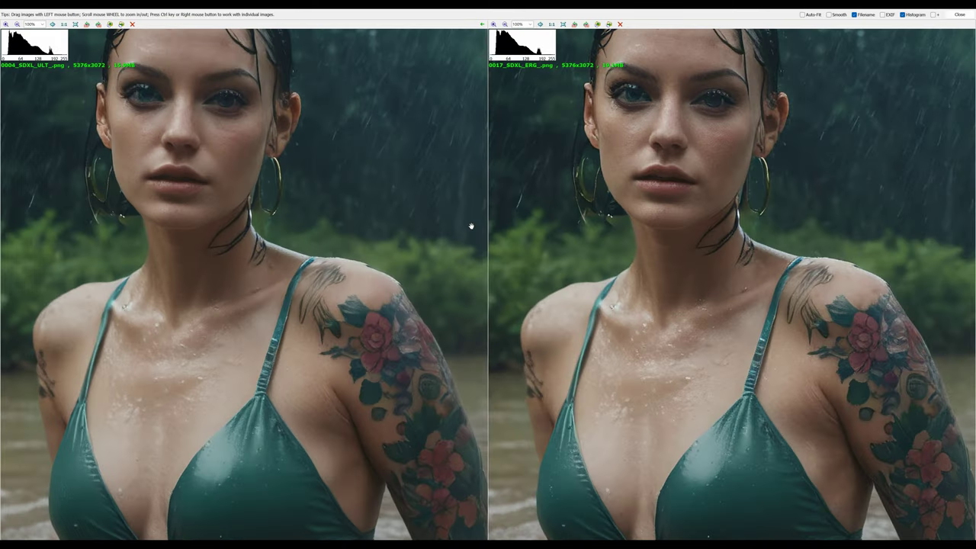
# Step: Compare the woman's facial detail and skin texture up close between the Ultimate SD and NMKD Superscale results
pyautogui.scroll(-1, 381, 206)
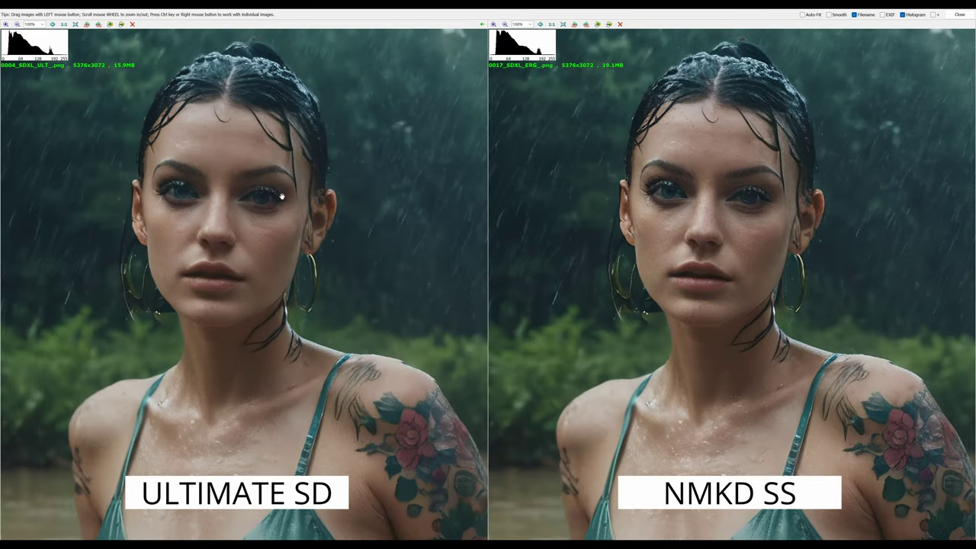
pyautogui.scroll(-1, 152, 123)
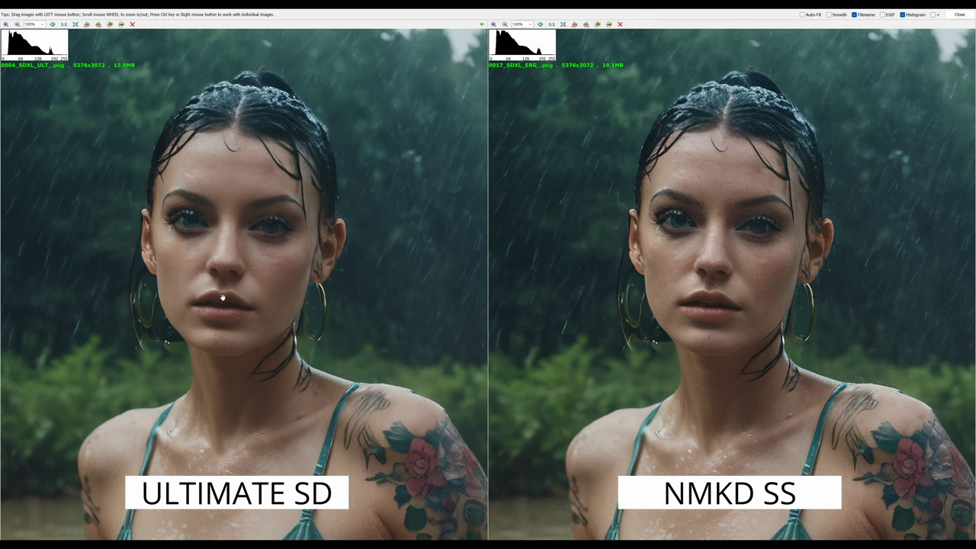
pyautogui.scroll(6, 236, 298)
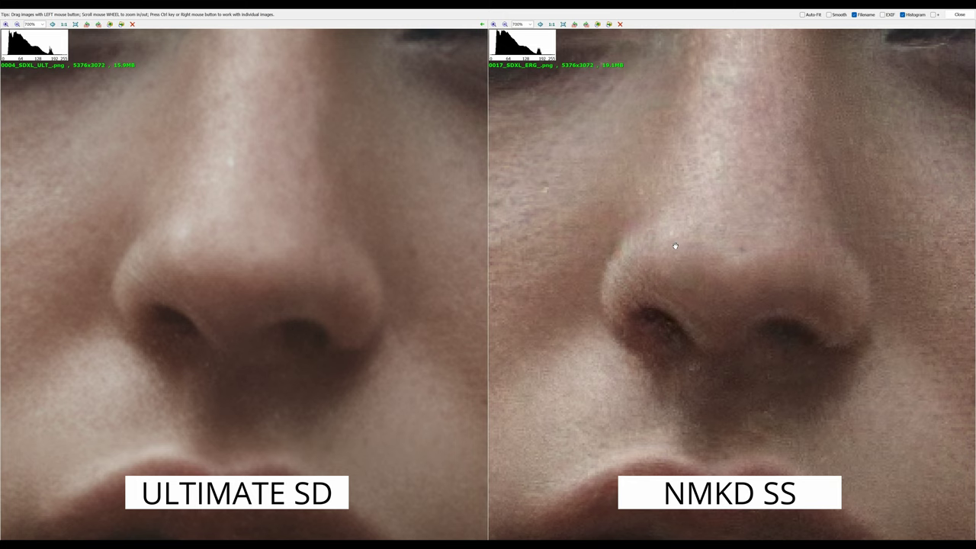
pyautogui.scroll(-5, 675, 245)
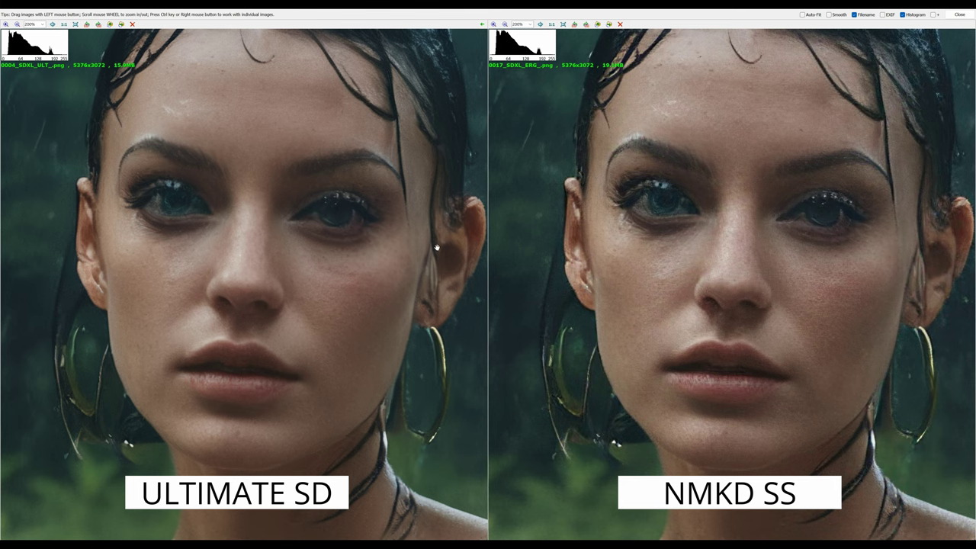
pyautogui.moveTo(216, 190); pyautogui.dragTo(265, 211)
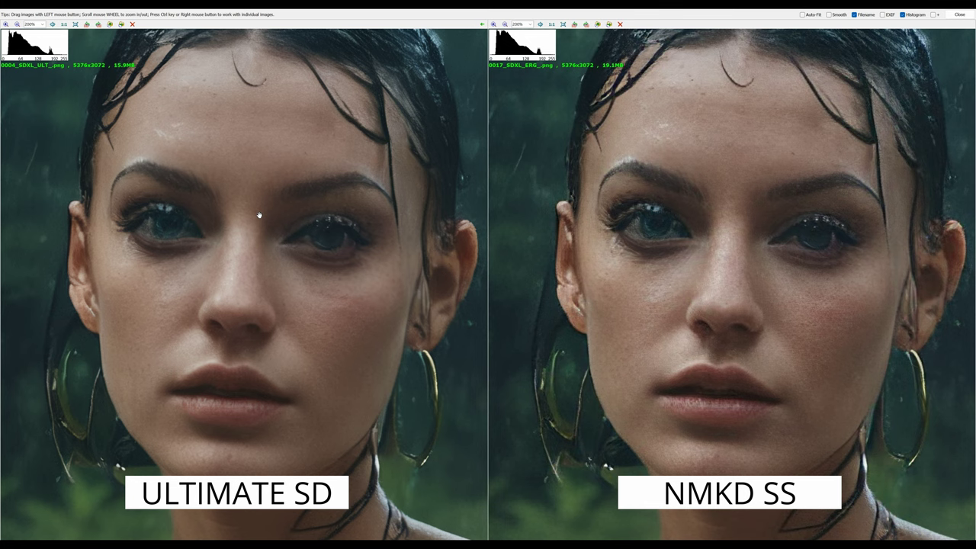
pyautogui.scroll(-6, 258, 215)
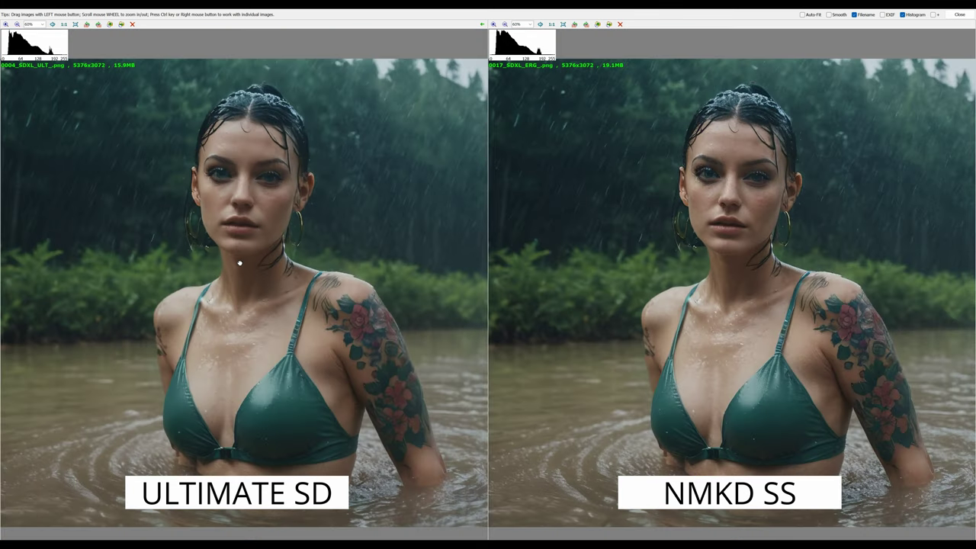
# Step: Compare the background and the shoulder tattoo between the two upscaled images, down to pixel level at 2000% magnification
pyautogui.moveTo(239, 263); pyautogui.dragTo(379, 247)
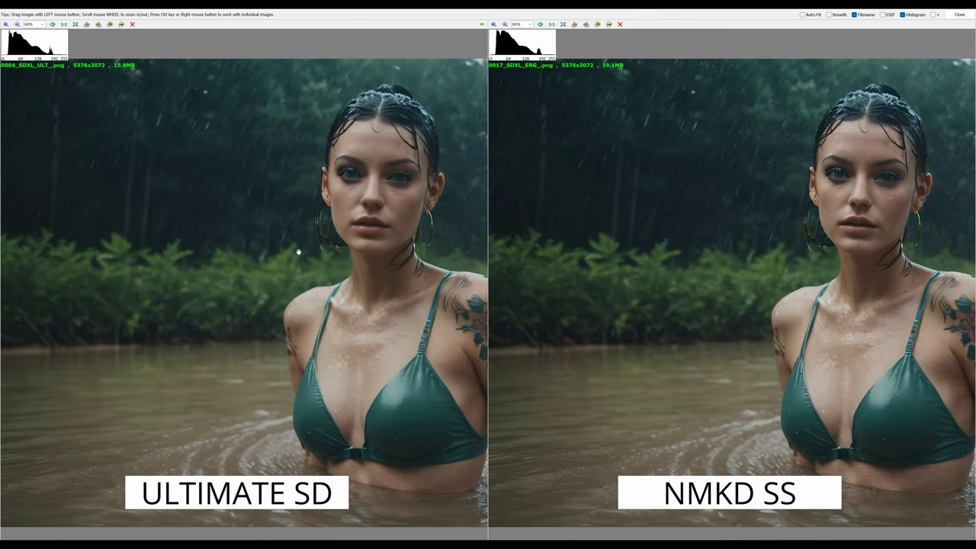
pyautogui.moveTo(299, 252); pyautogui.dragTo(248, 246)
pyautogui.scroll(1, 383, 244)
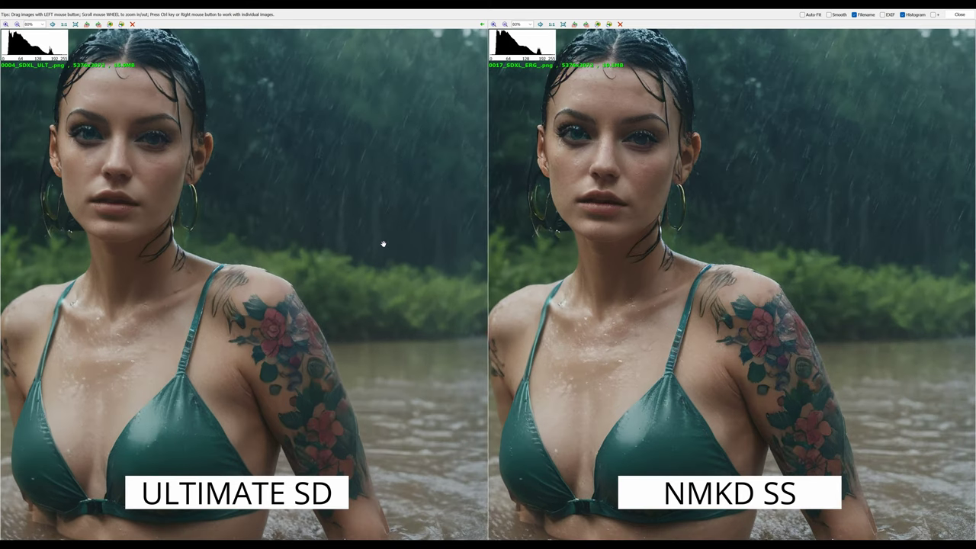
pyautogui.moveTo(299, 328); pyautogui.dragTo(390, 203)
pyautogui.scroll(2, 354, 239)
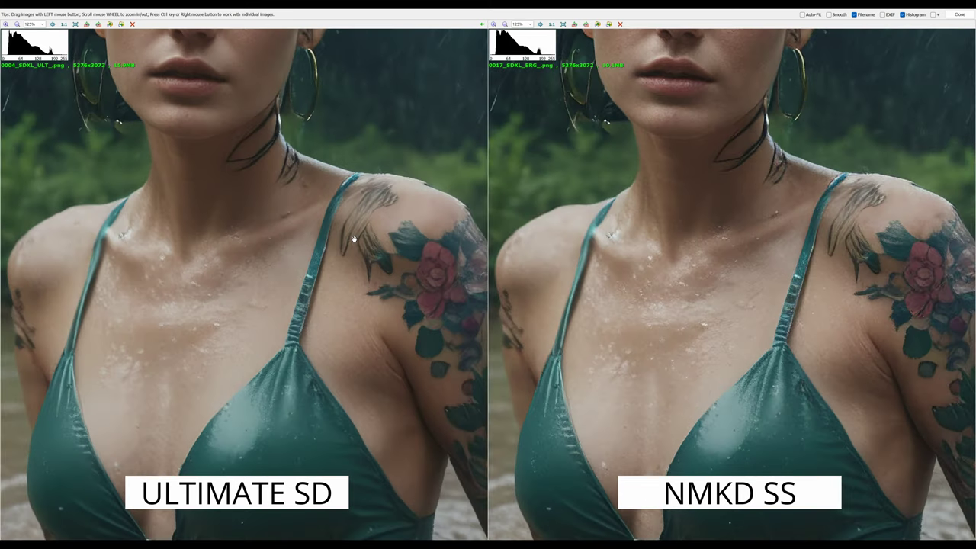
pyautogui.scroll(4, 354, 237)
pyautogui.scroll(-3, 320, 211)
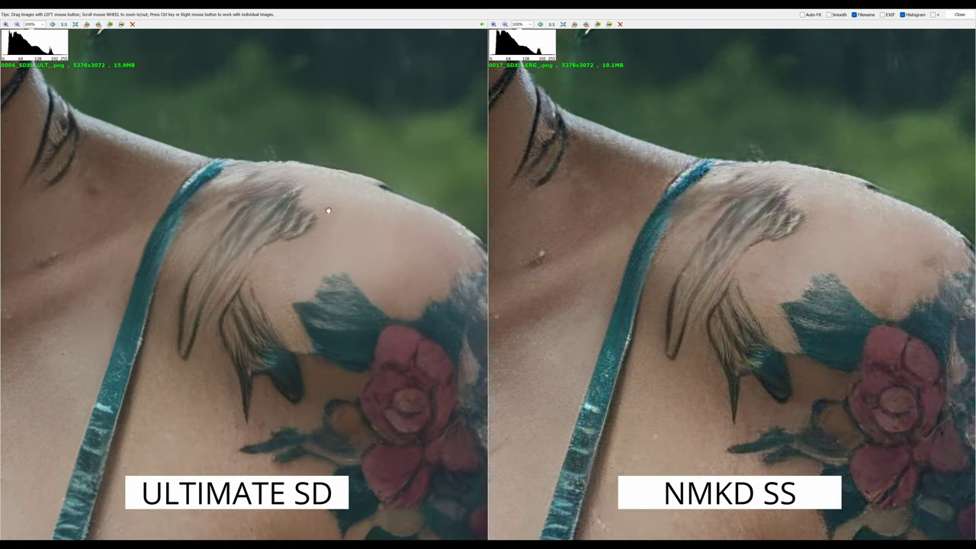
pyautogui.scroll(5, 327, 180)
pyautogui.scroll(5, 394, 212)
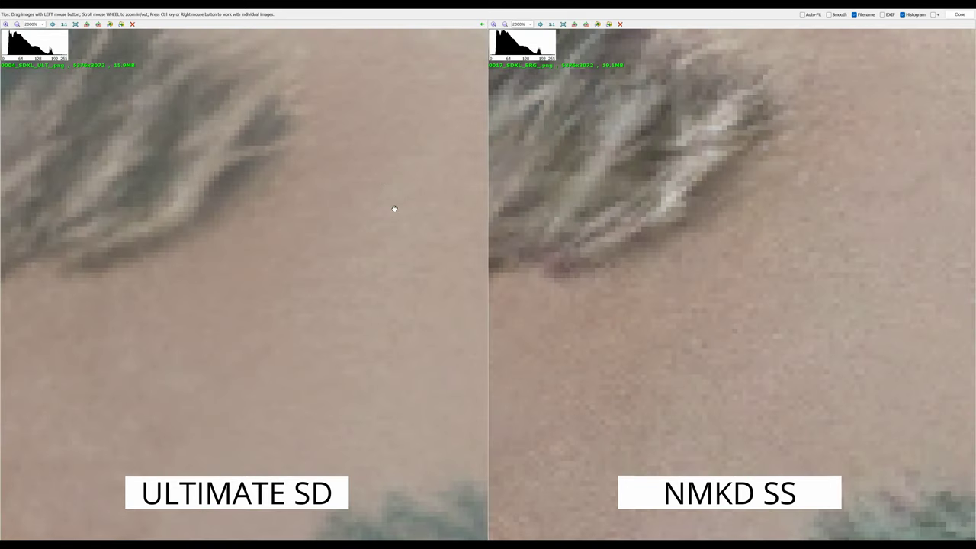
# Step: Compare the shoulder edge, skin and tattoo in the Ultimate SD and NMKD SS images, from pixel level out to the full picture
pyautogui.moveTo(394, 212); pyautogui.dragTo(191, 376)
pyautogui.moveTo(331, 150); pyautogui.dragTo(262, 363)
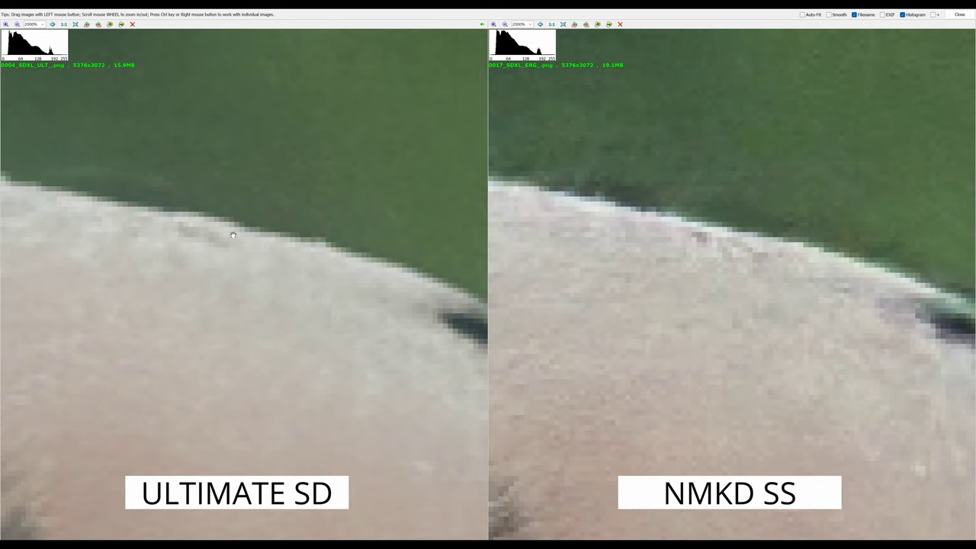
pyautogui.scroll(-3, 190, 237)
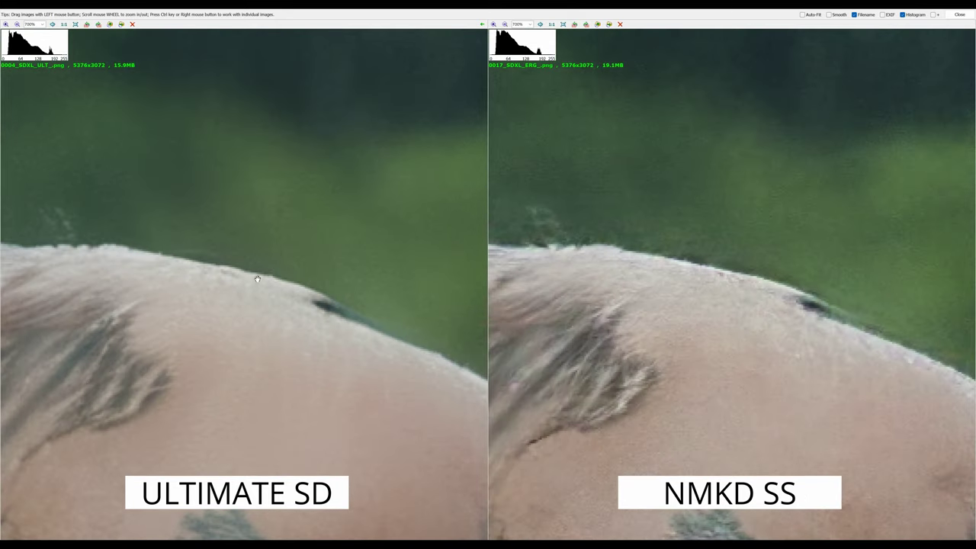
pyautogui.scroll(-2, 226, 270)
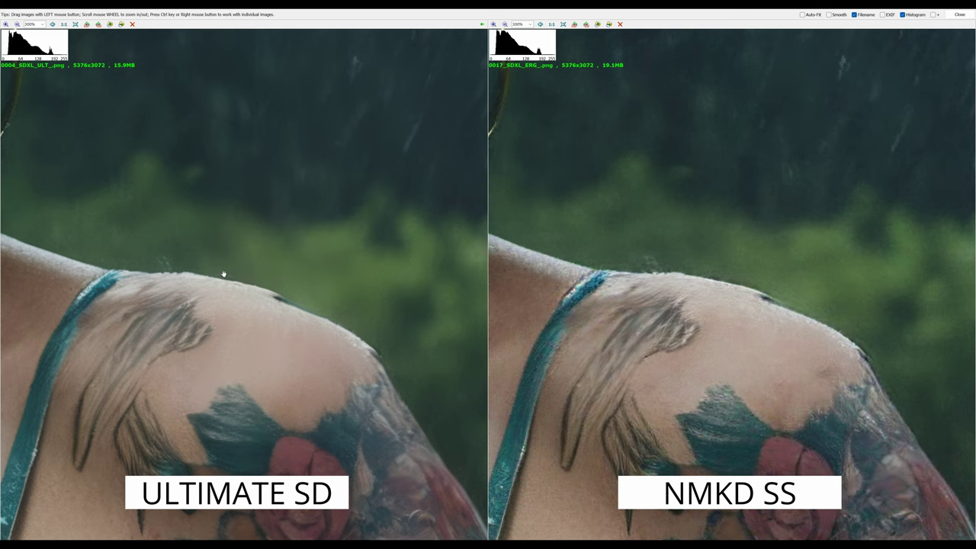
pyautogui.moveTo(152, 355); pyautogui.dragTo(291, 268)
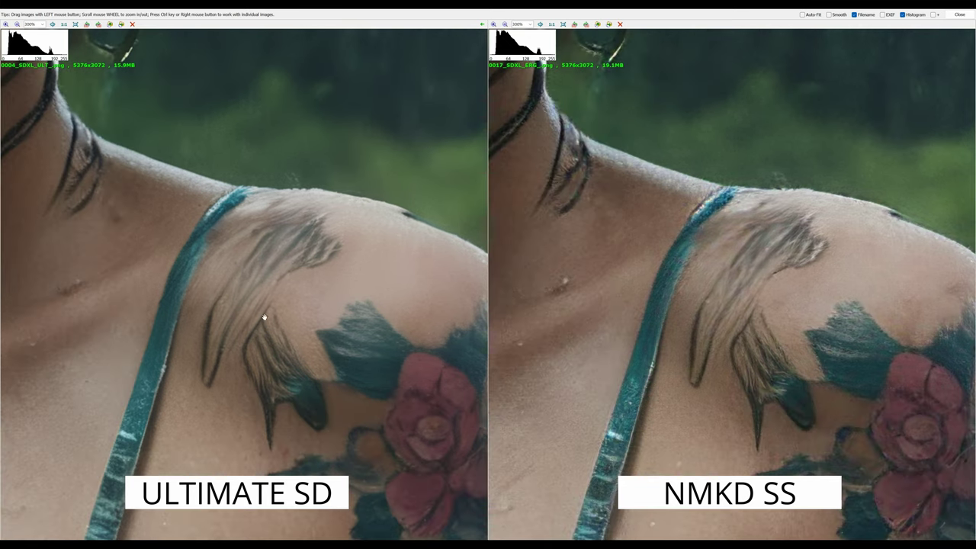
pyautogui.scroll(-5, 262, 290)
pyautogui.scroll(-1, 218, 273)
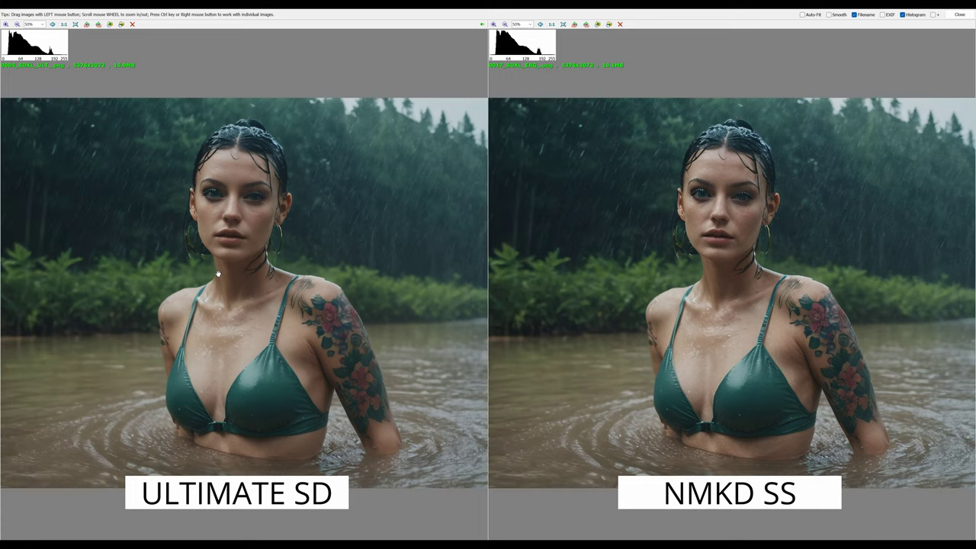
# Step: Compare the woman's eyes, face and hair in both upscaled images at several magnifications up to 300%
pyautogui.scroll(3, 221, 230)
pyautogui.scroll(5, 194, 155)
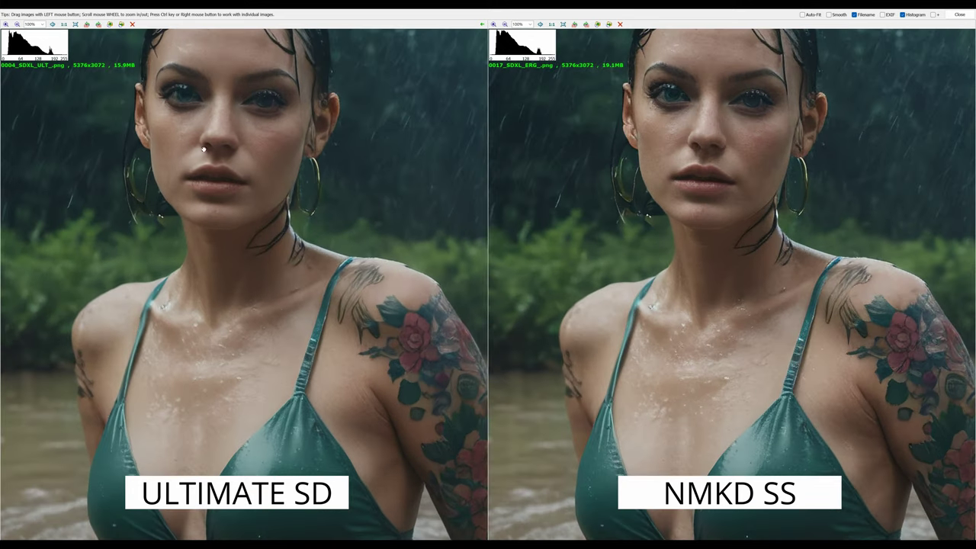
pyautogui.scroll(4, 233, 233)
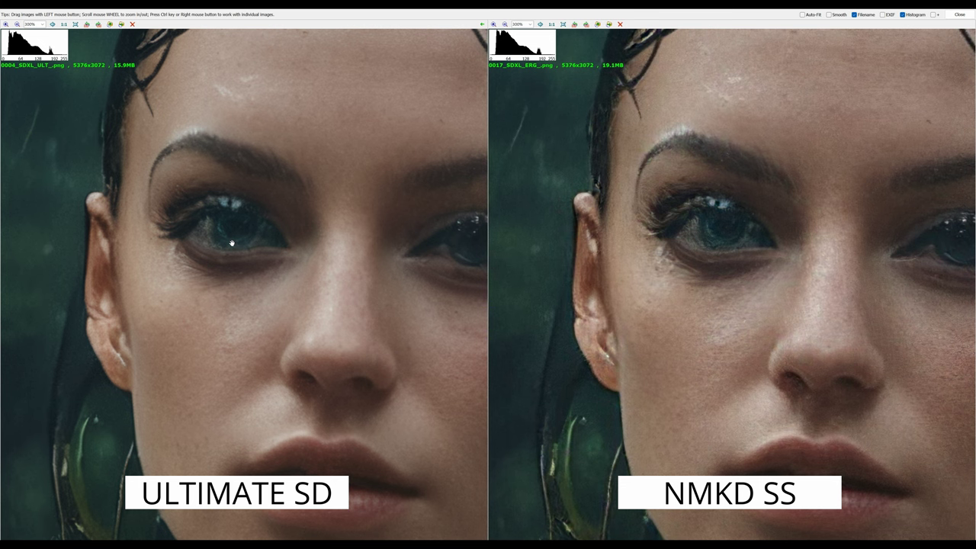
pyautogui.scroll(-6, 232, 243)
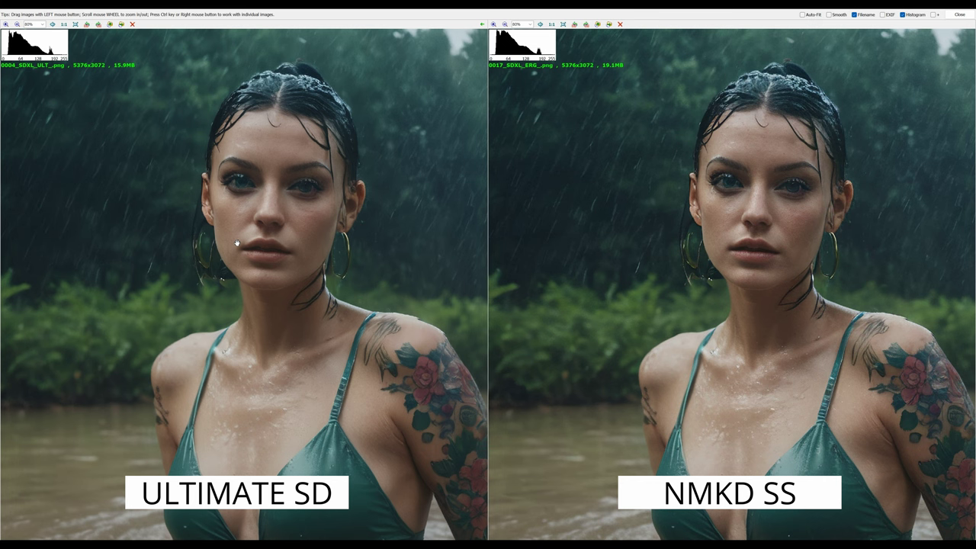
pyautogui.scroll(1, 237, 242)
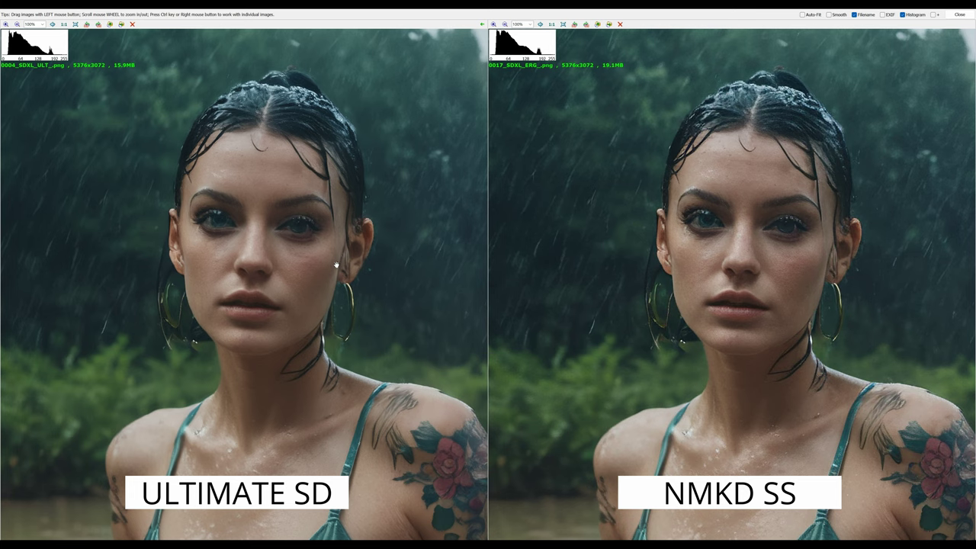
pyautogui.moveTo(322, 278); pyautogui.dragTo(292, 206)
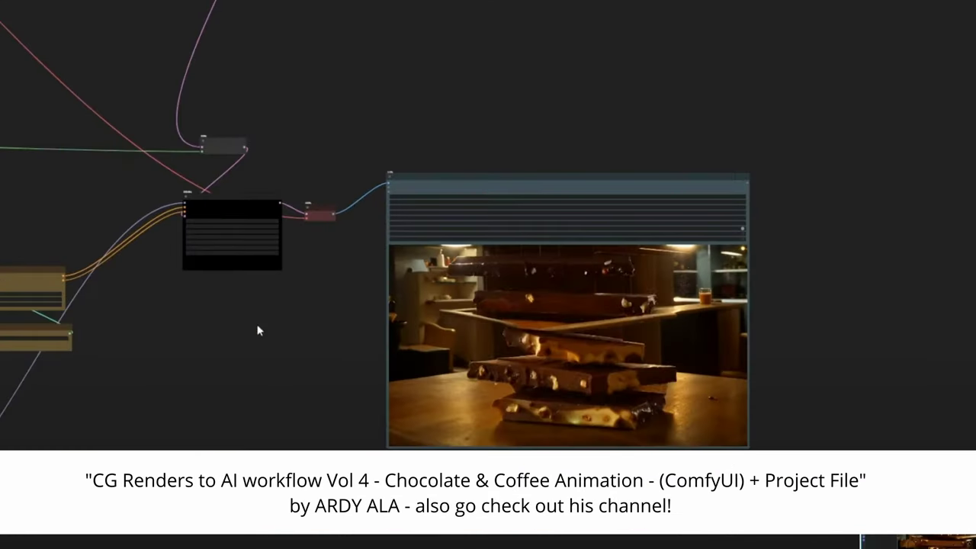
# Step: Switch to ComfyUI and examine the LDSR Upscale (all-in-one) node's settings and the explanatory note in the LDSR (SLOW!) group
pyautogui.moveTo(290, 327); pyautogui.dragTo(944, 253)
pyautogui.scroll(-2, 407, 372)
pyautogui.moveTo(421, 364); pyautogui.dragTo(447, 337)
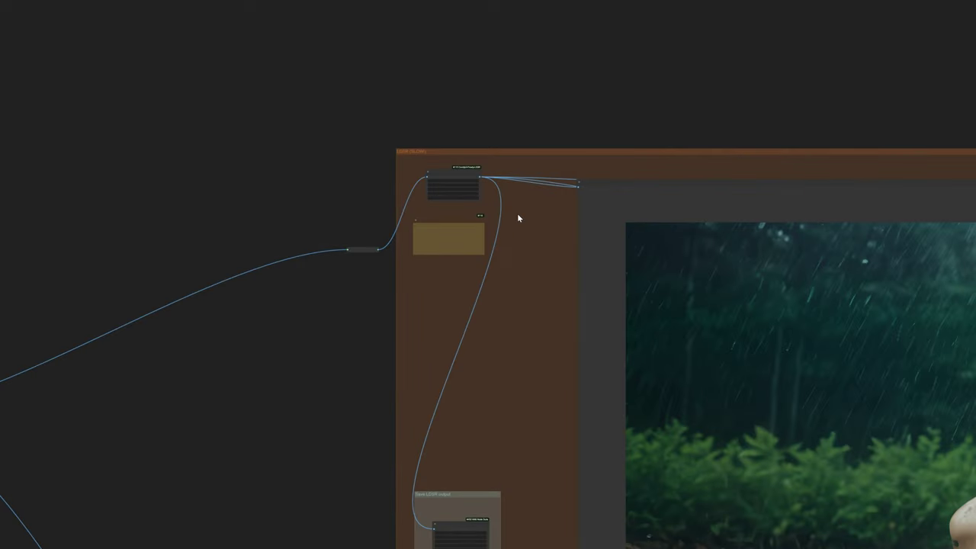
pyautogui.scroll(7, 516, 218)
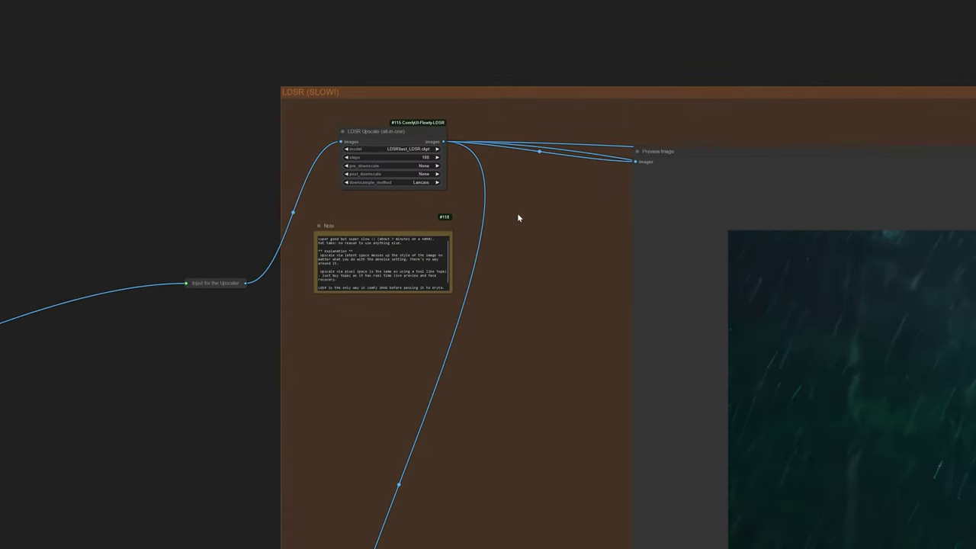
pyautogui.scroll(9, 517, 218)
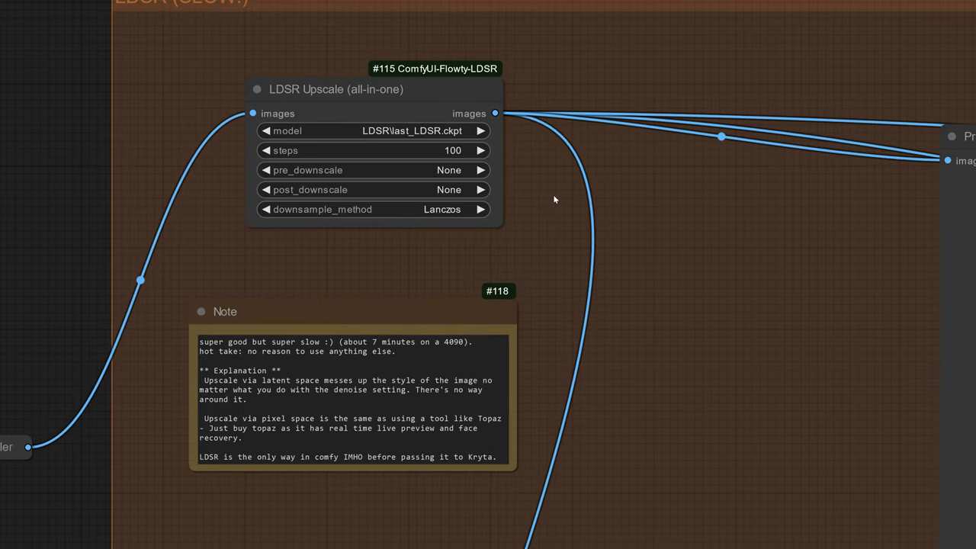
pyautogui.scroll(3, 554, 200)
pyautogui.scroll(3, 394, 329)
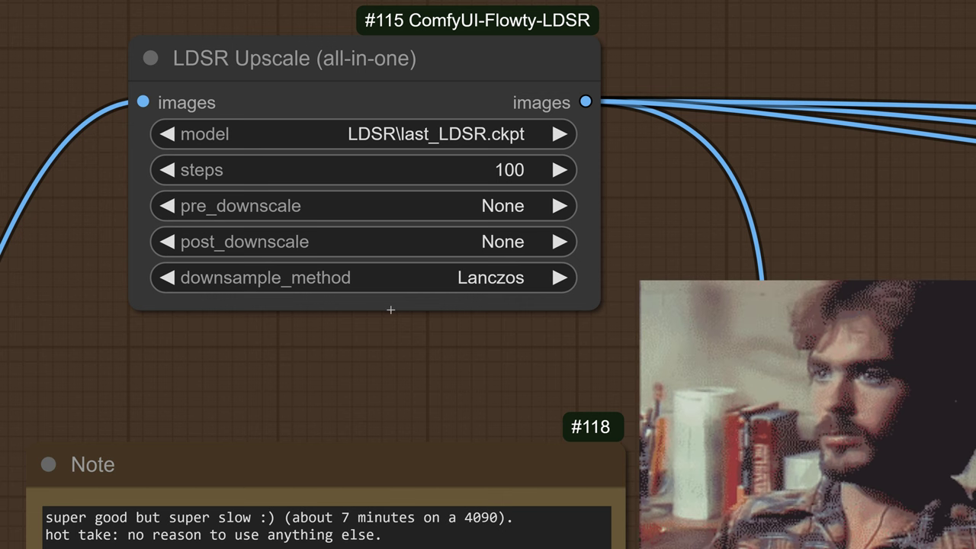
pyautogui.scroll(1, 391, 310)
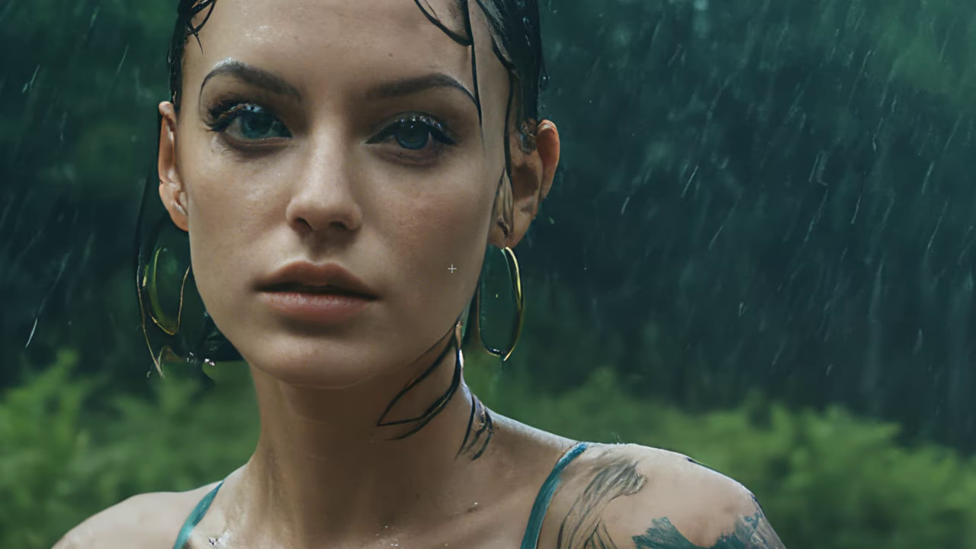
# Step: Review the resolution, checkpoint, seed, LoRA and Save Outputs nodes at the start of the workflow
pyautogui.rightClick(451, 270)
pyautogui.click(306, 280)
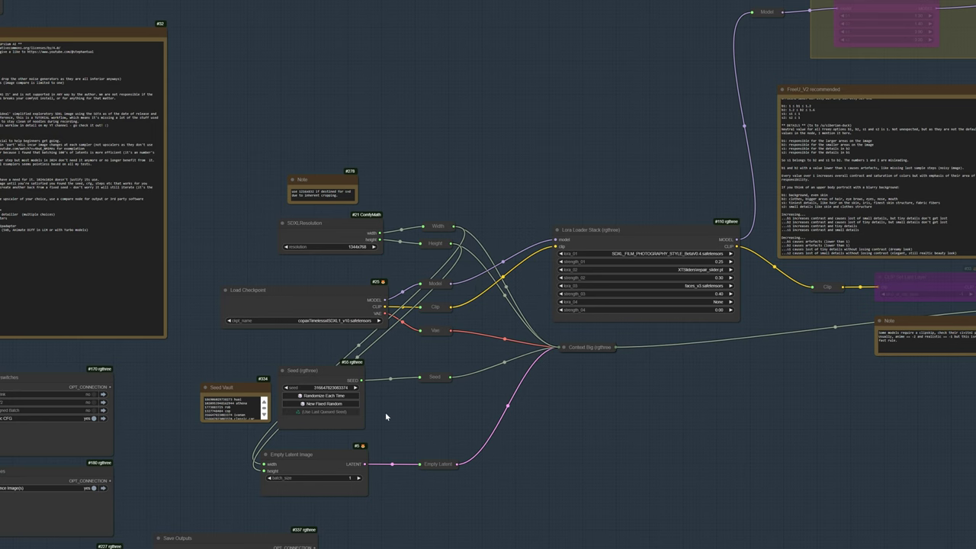
pyautogui.moveTo(386, 416); pyautogui.dragTo(330, 326)
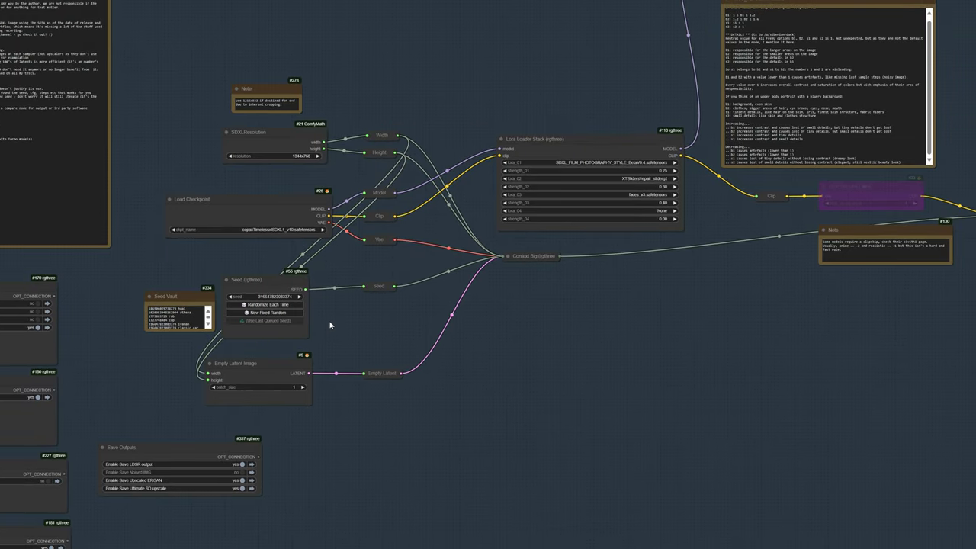
pyautogui.scroll(5, 285, 171)
pyautogui.moveTo(264, 108); pyautogui.dragTo(231, 120)
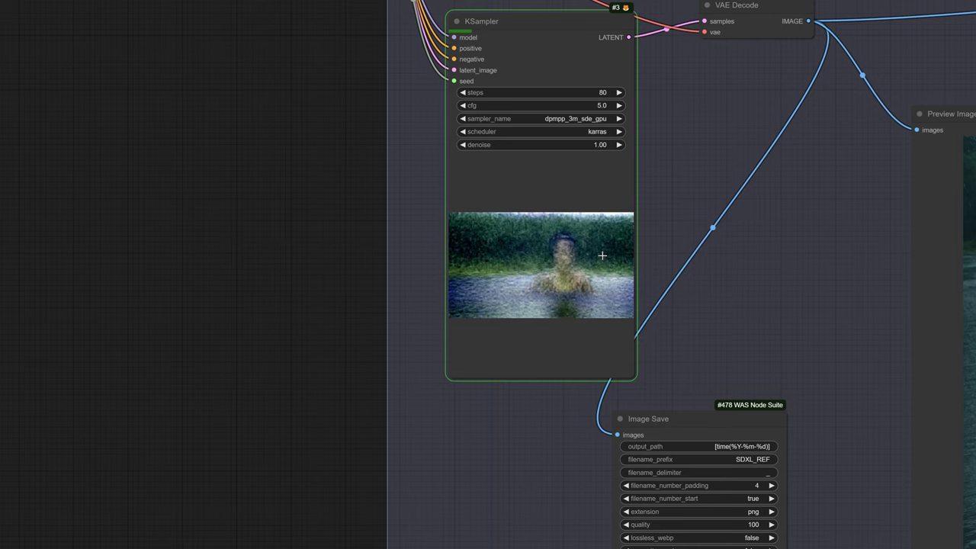
# Step: Follow the KSampler's live preview while it samples, and inspect the generated picture in the neighbouring Preview Image node
pyautogui.scroll(5, 601, 254)
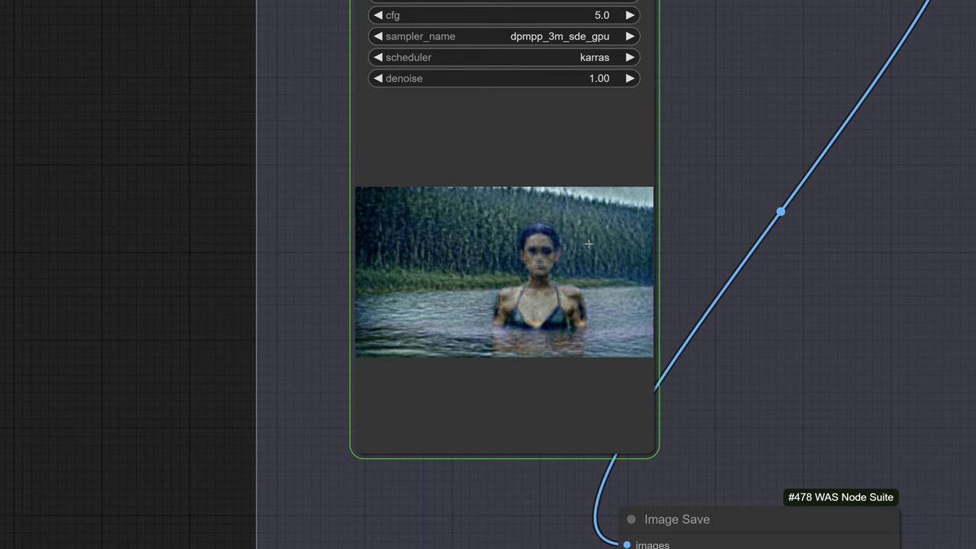
pyautogui.moveTo(693, 216); pyautogui.dragTo(392, 222)
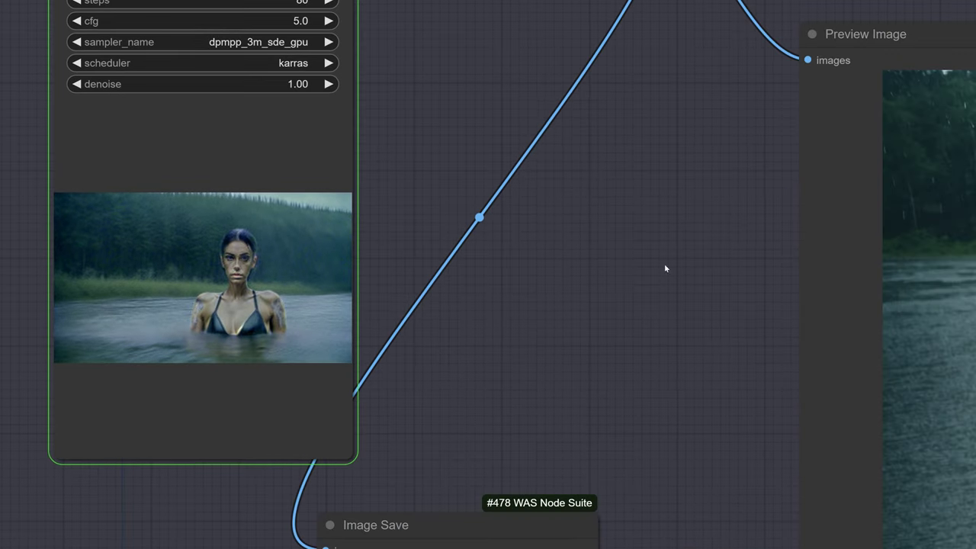
pyautogui.moveTo(664, 269); pyautogui.dragTo(258, 190)
pyautogui.scroll(-6, 257, 190)
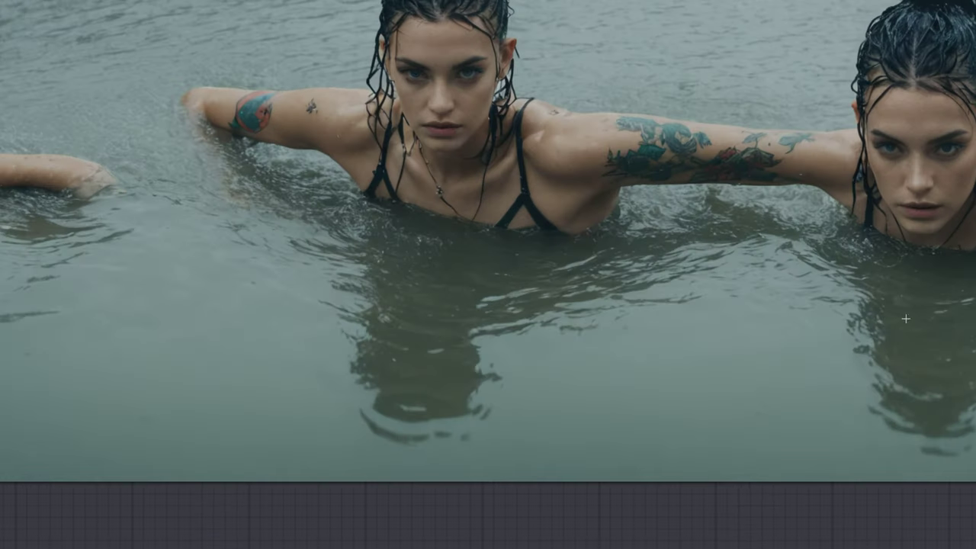
# Step: Check the KSampler settings and examine the full generated picture of the single woman in the Reference Image(s) preview
pyautogui.scroll(5, 449, 327)
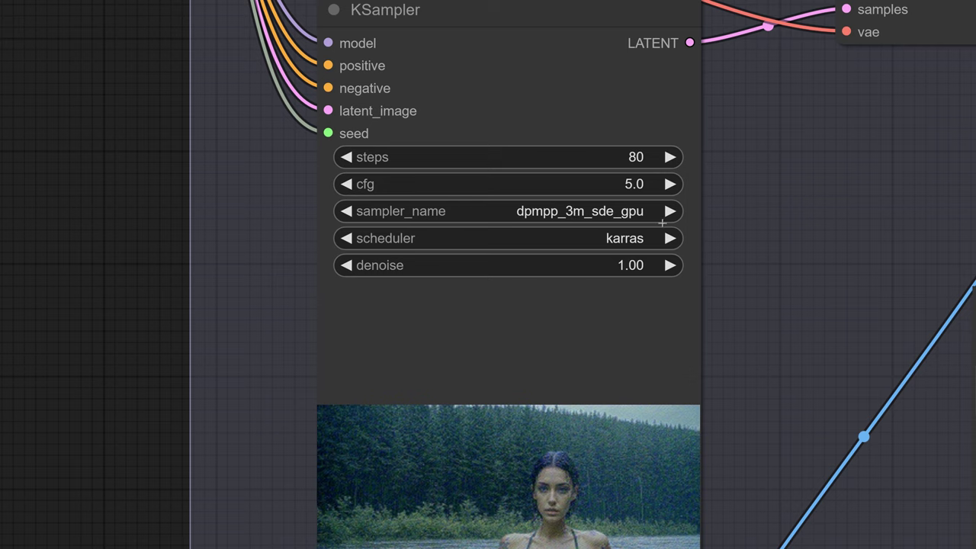
pyautogui.scroll(-6, 812, 245)
pyautogui.moveTo(812, 245); pyautogui.dragTo(471, 208)
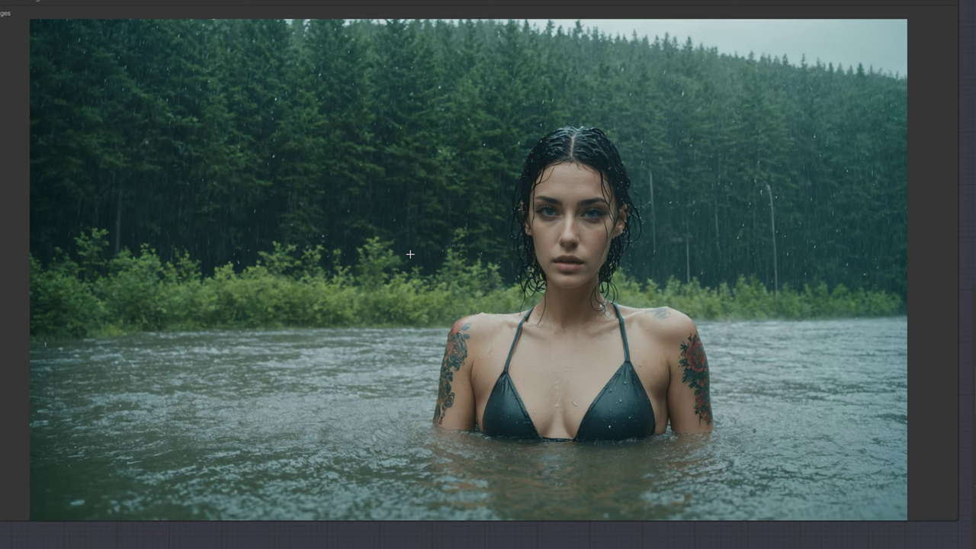
pyautogui.scroll(-1, 410, 254)
pyautogui.scroll(-1, 411, 254)
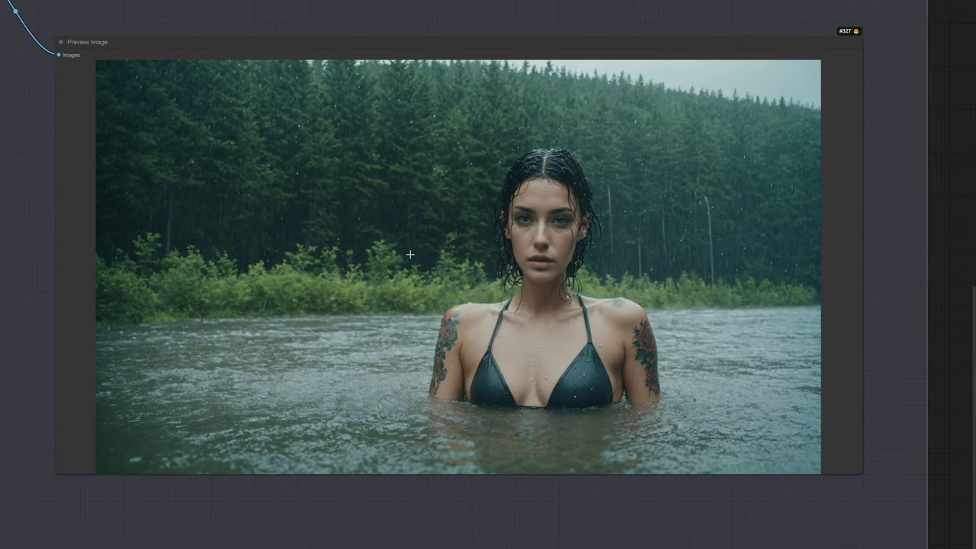
# Step: Read the notes on SDXL resolution, workflow usage, FreeU_V2 values and clip skip beside the loader and LoRA nodes
pyautogui.scroll(-5, 410, 253)
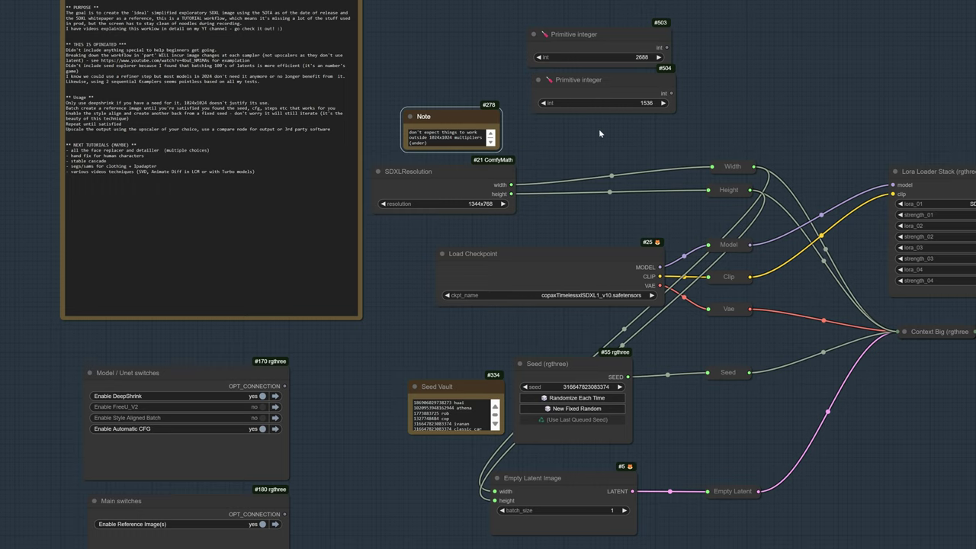
pyautogui.scroll(8, 492, 89)
pyautogui.moveTo(434, 114); pyautogui.dragTo(572, 159)
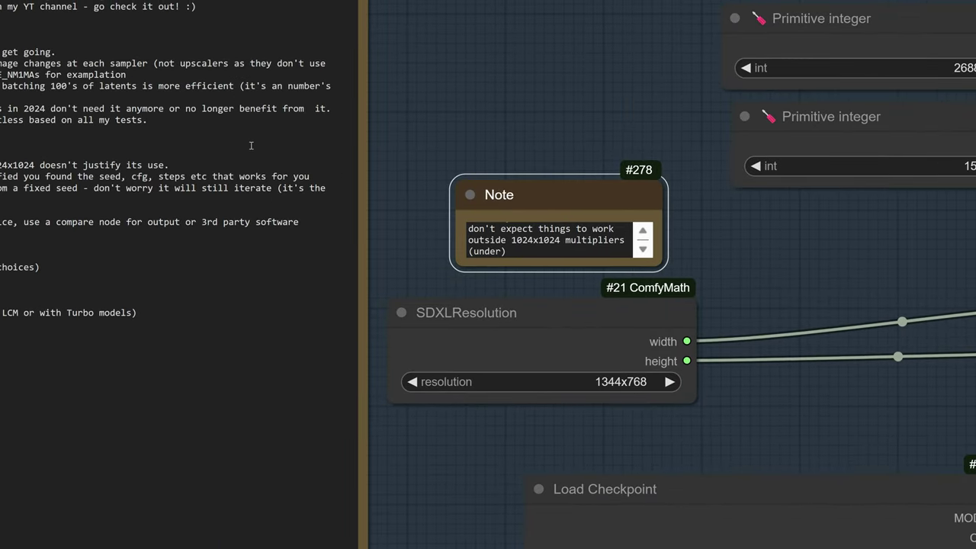
pyautogui.click(252, 146)
pyautogui.moveTo(622, 83); pyautogui.dragTo(296, 105)
pyautogui.moveTo(587, 72); pyautogui.dragTo(290, 83)
pyautogui.scroll(-5, 290, 83)
pyautogui.moveTo(725, 133); pyautogui.dragTo(237, 162)
pyautogui.moveTo(414, 153); pyautogui.dragTo(123, 137)
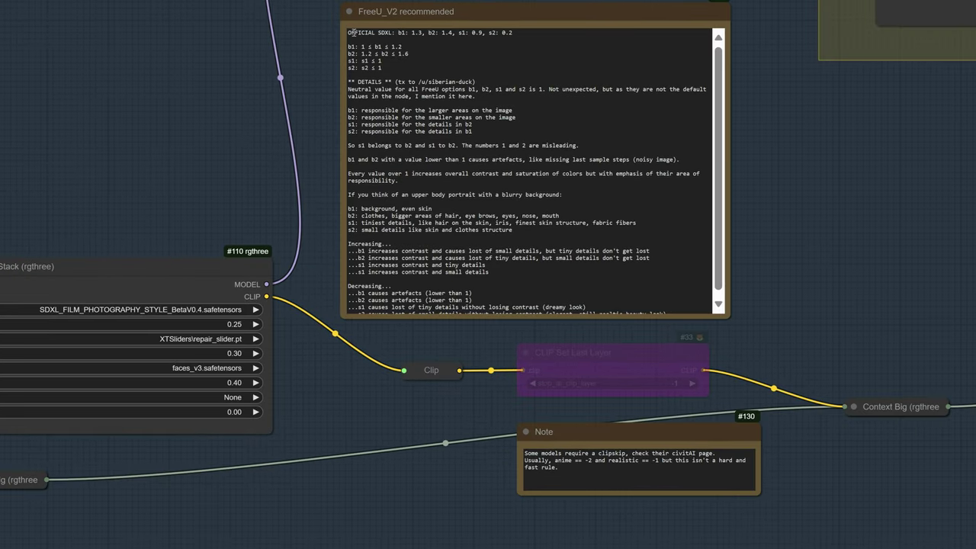
pyautogui.scroll(-1, 465, 194)
pyautogui.moveTo(960, 134); pyautogui.dragTo(469, 135)
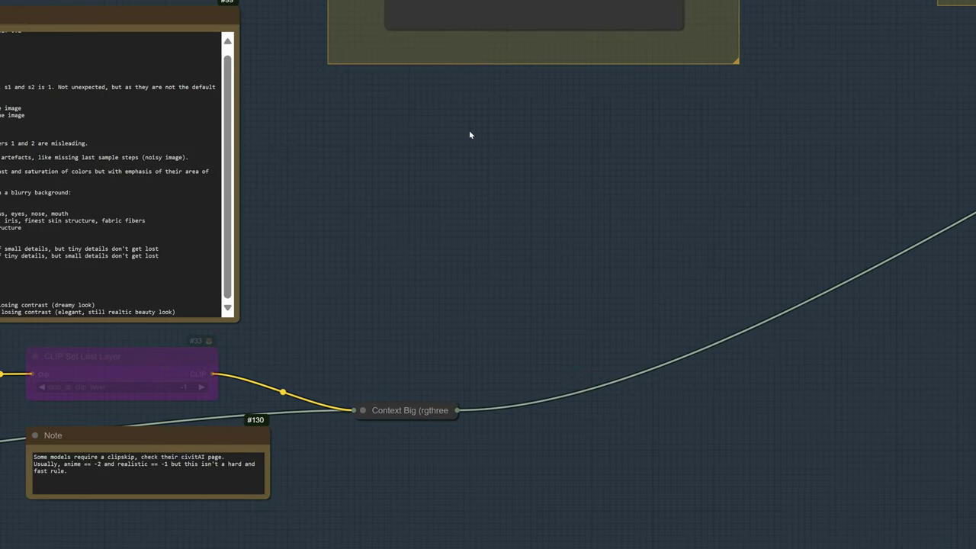
# Step: Expand the Context Big node ahead of the Reference Image(s) group to view its inputs and outputs, and look over the output previews
pyautogui.scroll(-6, 470, 134)
pyautogui.moveTo(930, 149); pyautogui.dragTo(412, 180)
pyautogui.scroll(-5, 593, 185)
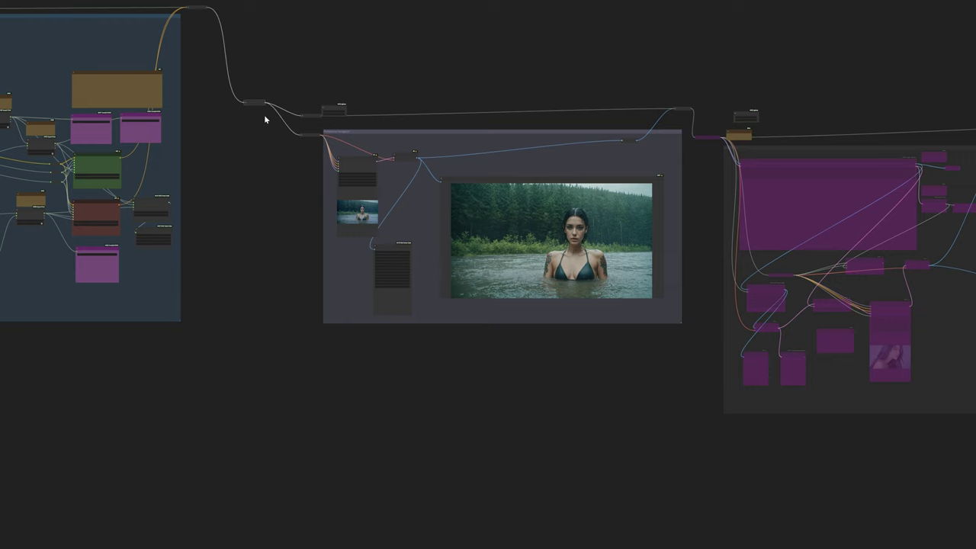
pyautogui.scroll(10, 264, 114)
pyautogui.click(214, 76)
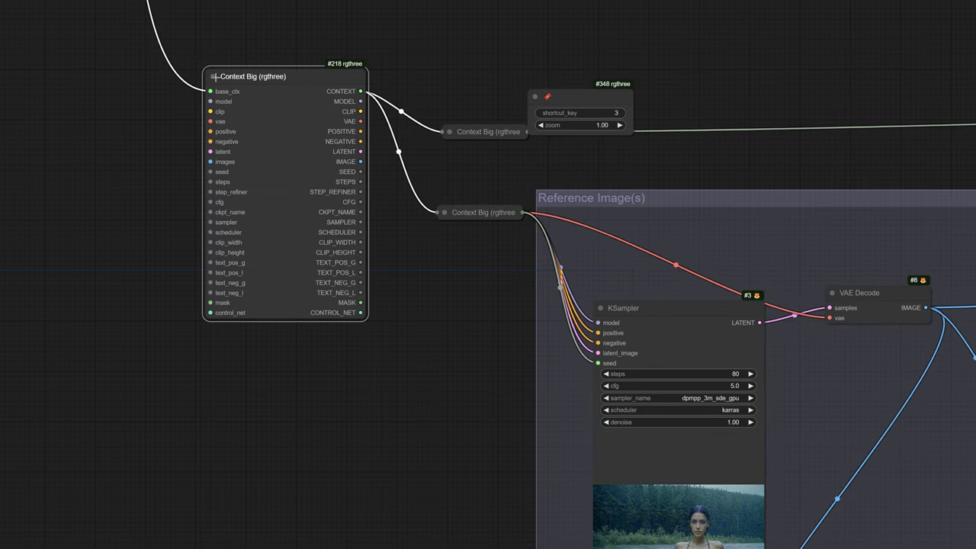
pyautogui.click(215, 76)
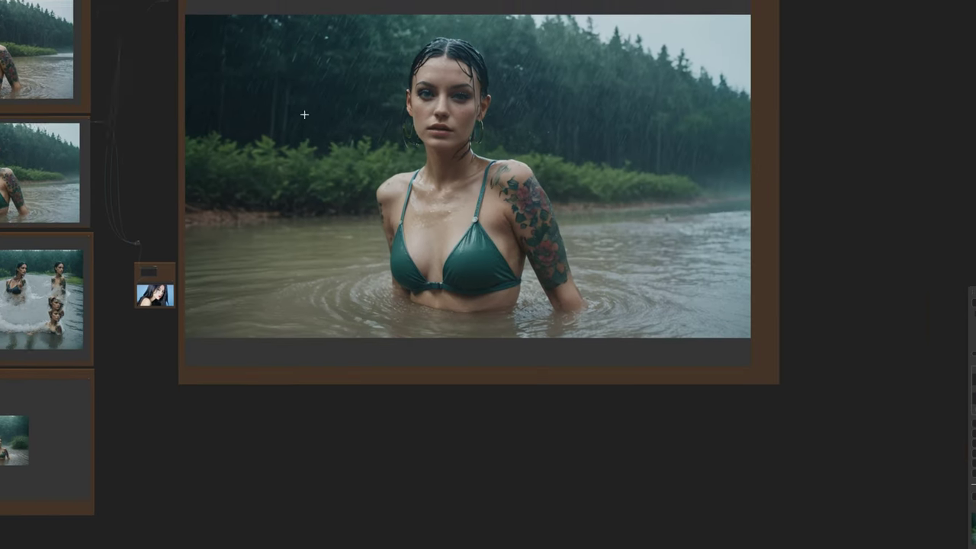
pyautogui.moveTo(304, 115); pyautogui.dragTo(364, 149)
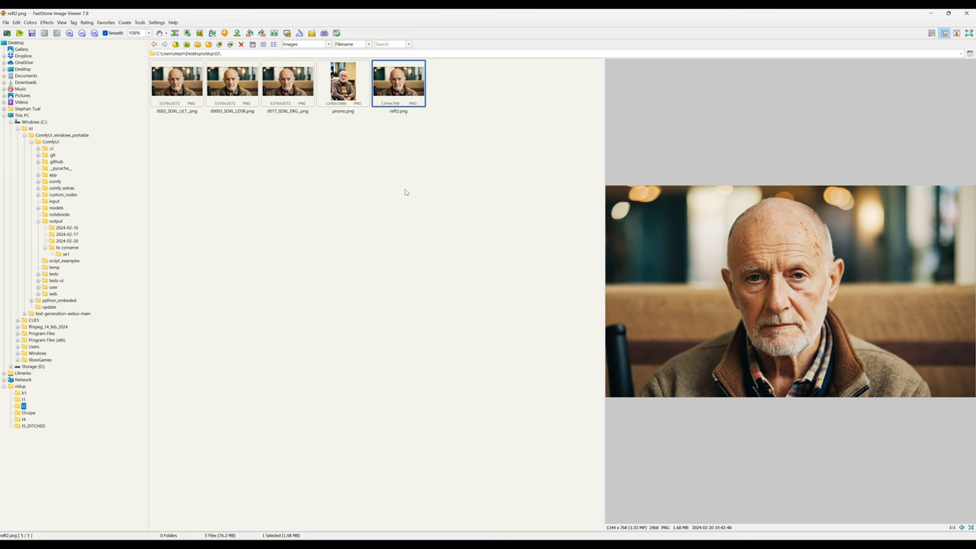
# Step: In FastStone Image Viewer, open promo.png and reft2.png side by side and compare the two elderly men's faces at 300%
pyautogui.press('Left')
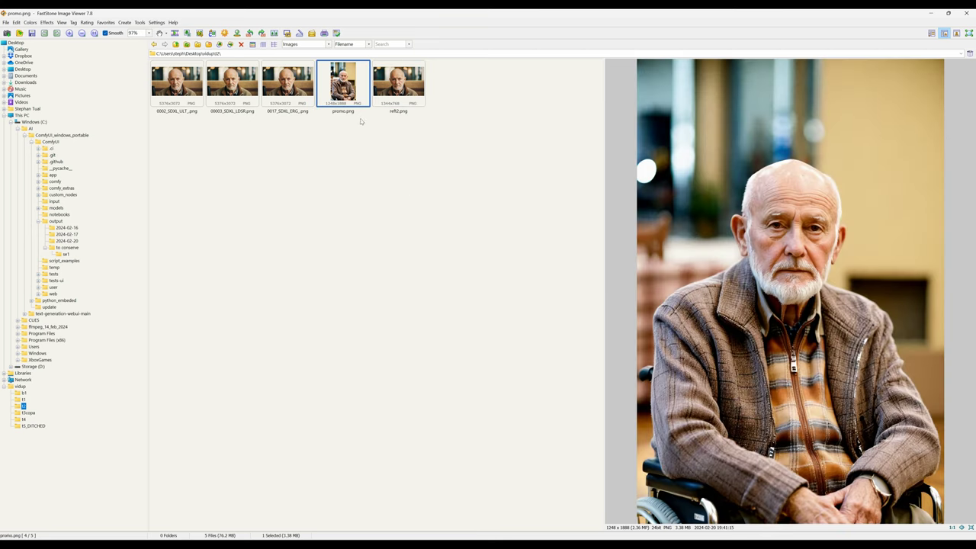
pyautogui.keyDown('ctrl'); pyautogui.click(383, 90); pyautogui.keyUp('ctrl')
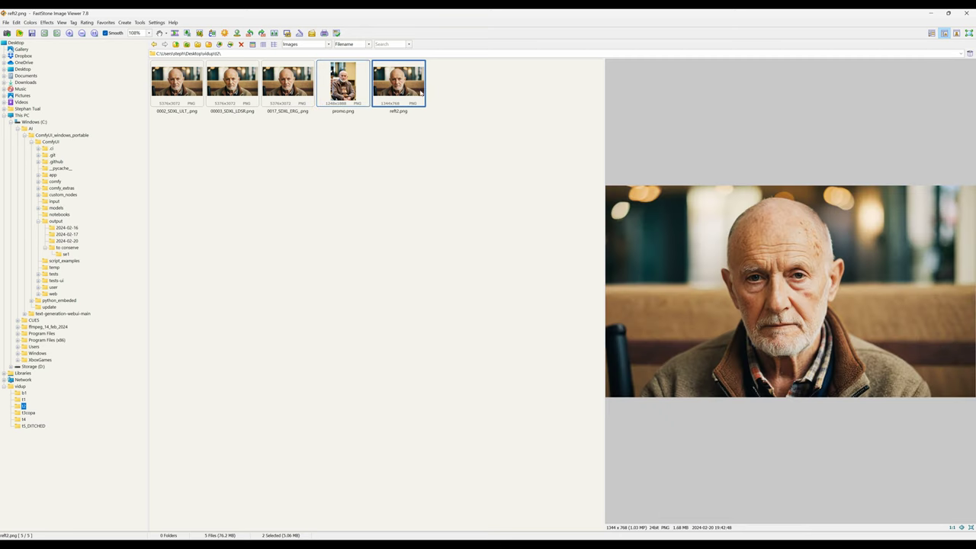
pyautogui.press('c')
pyautogui.scroll(6, 270, 285)
pyautogui.moveTo(298, 229); pyautogui.dragTo(291, 316)
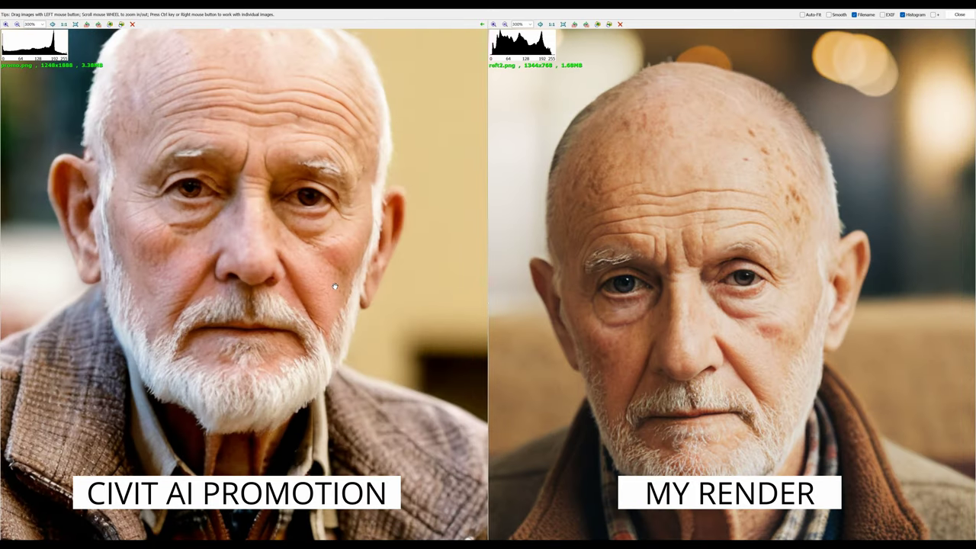
# Step: Close the current comparison and open 00003_SDXL_LDSR.png and 0017_SDXL_ERG_.png side by side, inspecting the nose at 700%
pyautogui.press('Escape')
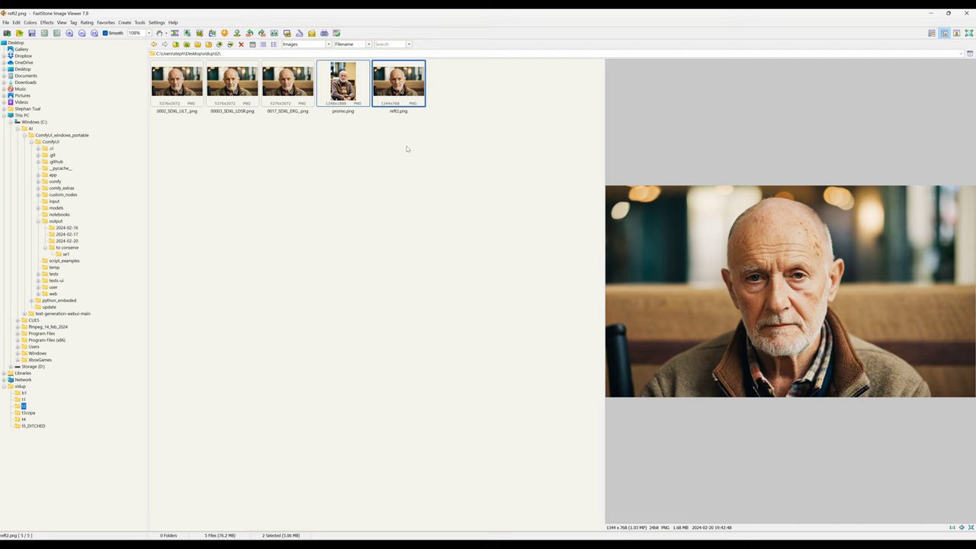
pyautogui.click(391, 170)
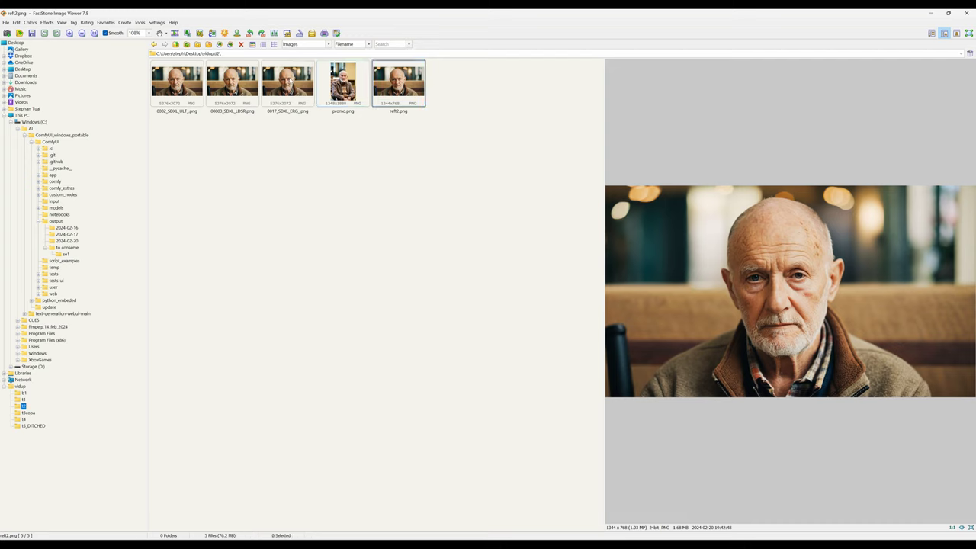
pyautogui.click(281, 91)
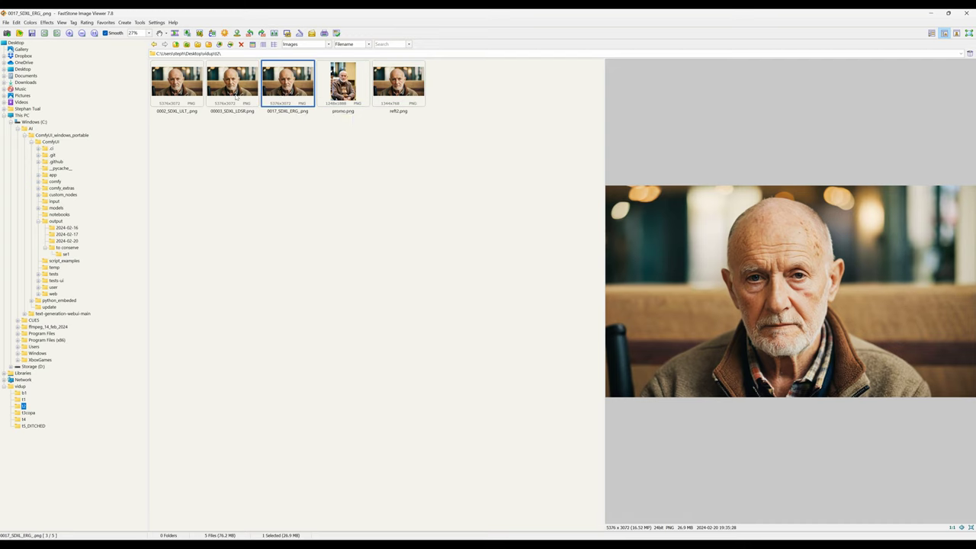
pyautogui.keyDown('ctrl'); pyautogui.click(236, 94); pyautogui.keyUp('ctrl')
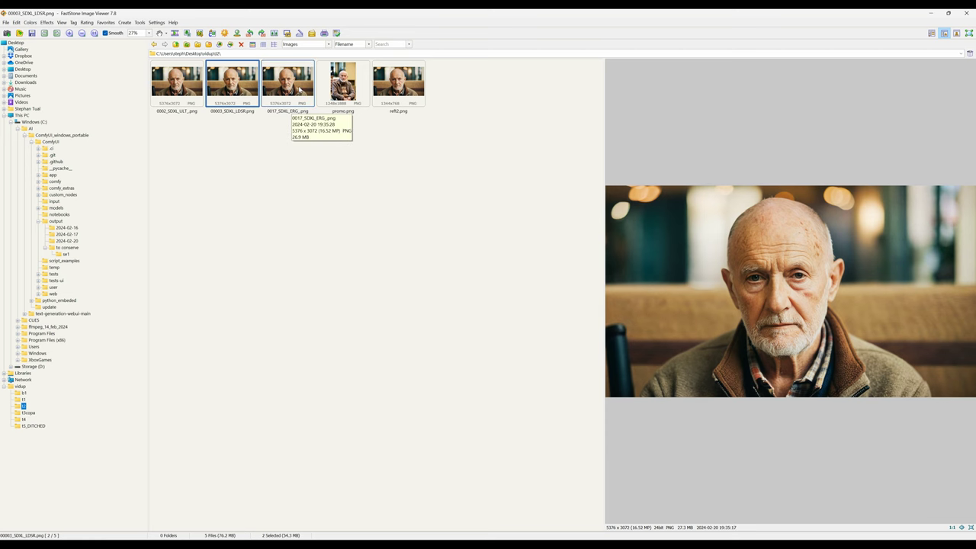
pyautogui.press('p')
pyautogui.scroll(5, 221, 224)
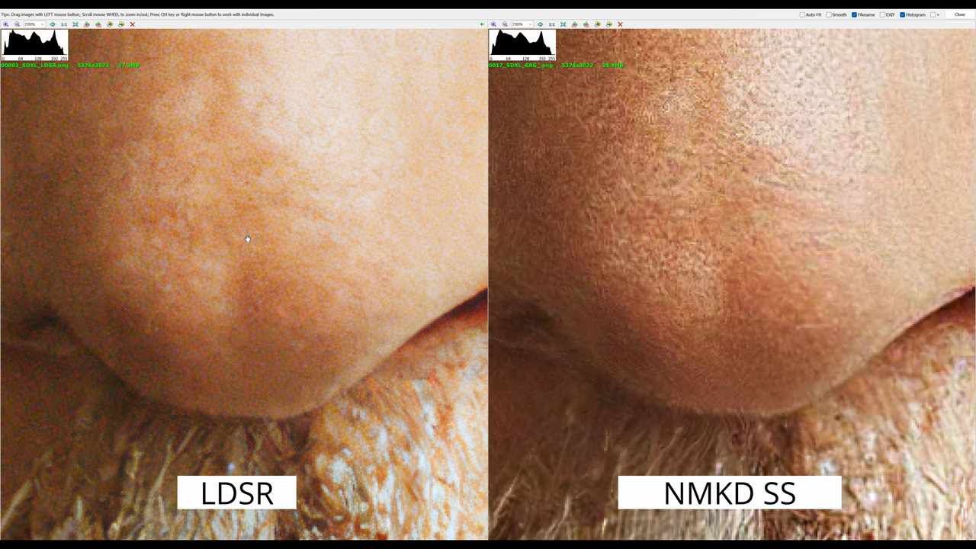
pyautogui.scroll(-5, 247, 239)
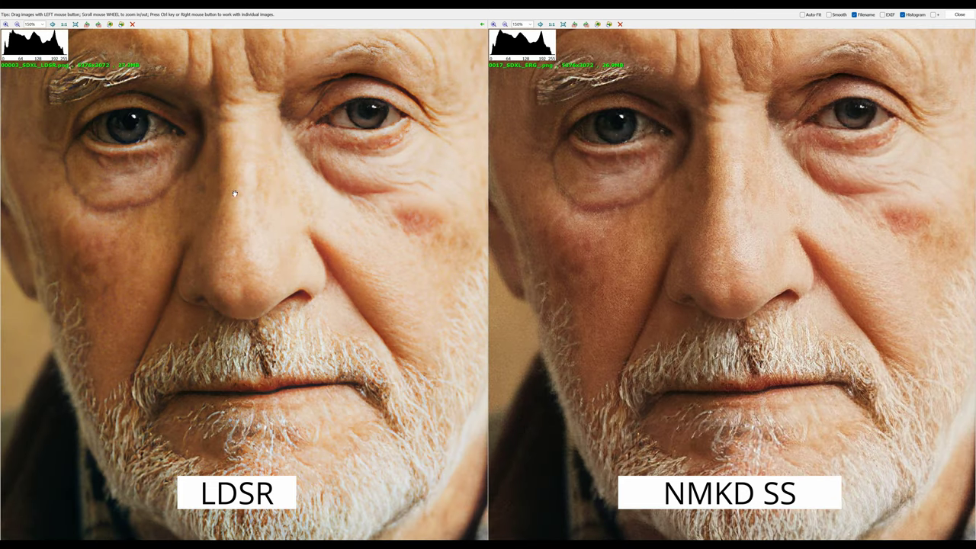
# Step: Compare the skin, eye and eyebrow detail on one side of the face between the LDSR and ERG upscales
pyautogui.moveTo(234, 193); pyautogui.dragTo(272, 229)
pyautogui.scroll(2, 163, 160)
pyautogui.moveTo(163, 159); pyautogui.dragTo(267, 305)
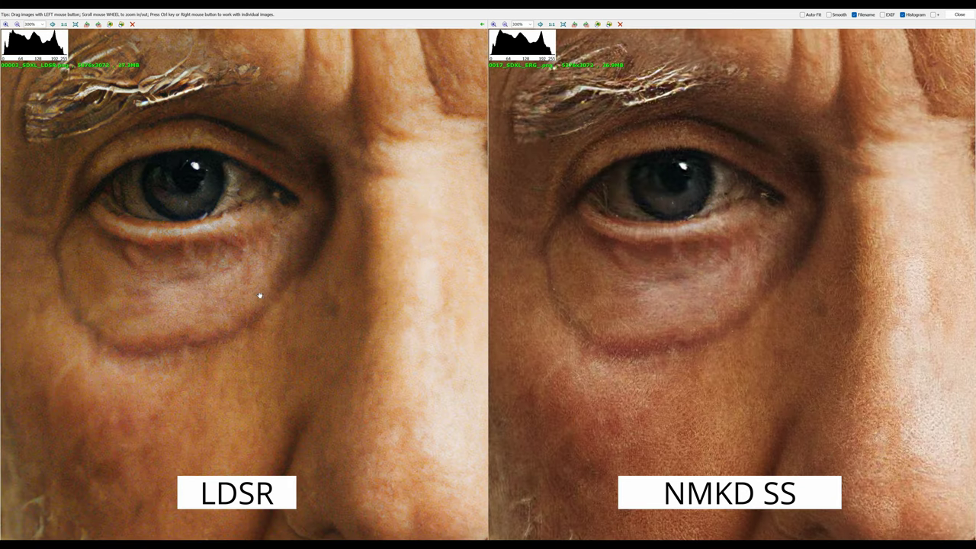
pyautogui.scroll(-2, 249, 255)
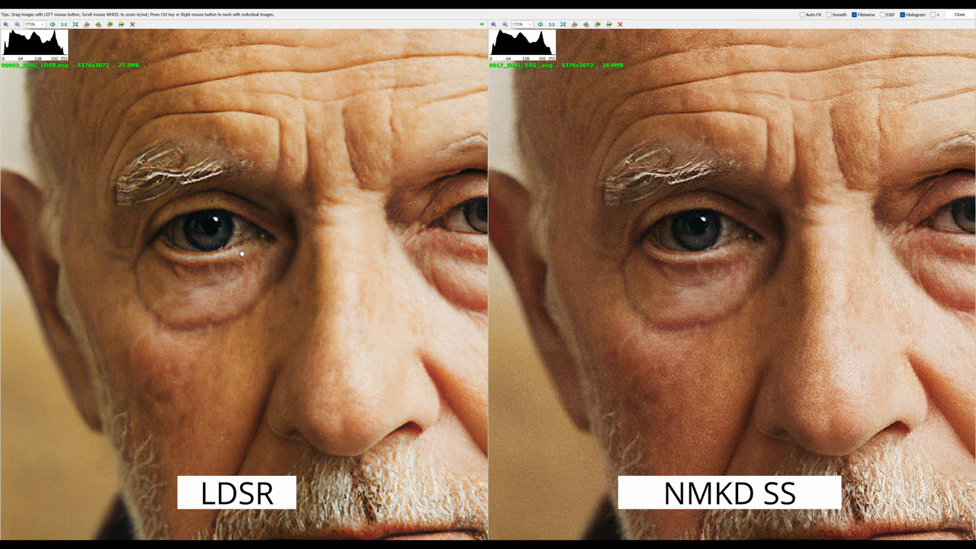
pyautogui.scroll(2, 240, 188)
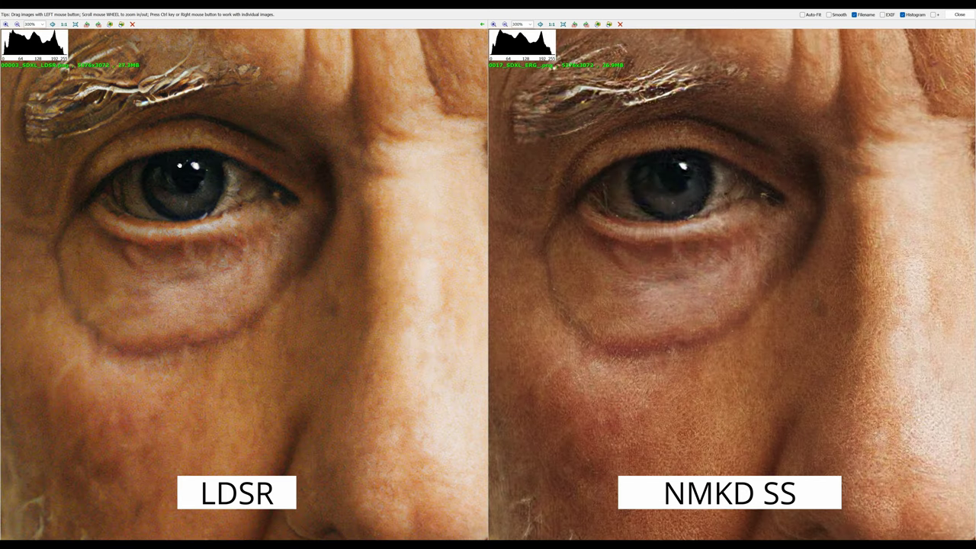
pyautogui.moveTo(179, 164); pyautogui.dragTo(278, 251)
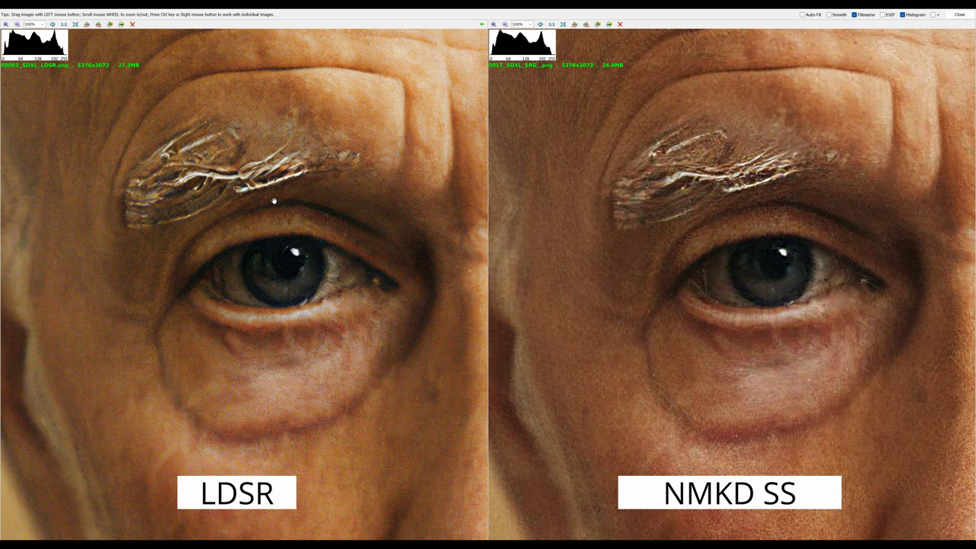
# Step: Compare the forehead, ear and blurred background of the LDSR and ERG images at 100% and 60%
pyautogui.scroll(-5, 273, 201)
pyautogui.scroll(3, 95, 217)
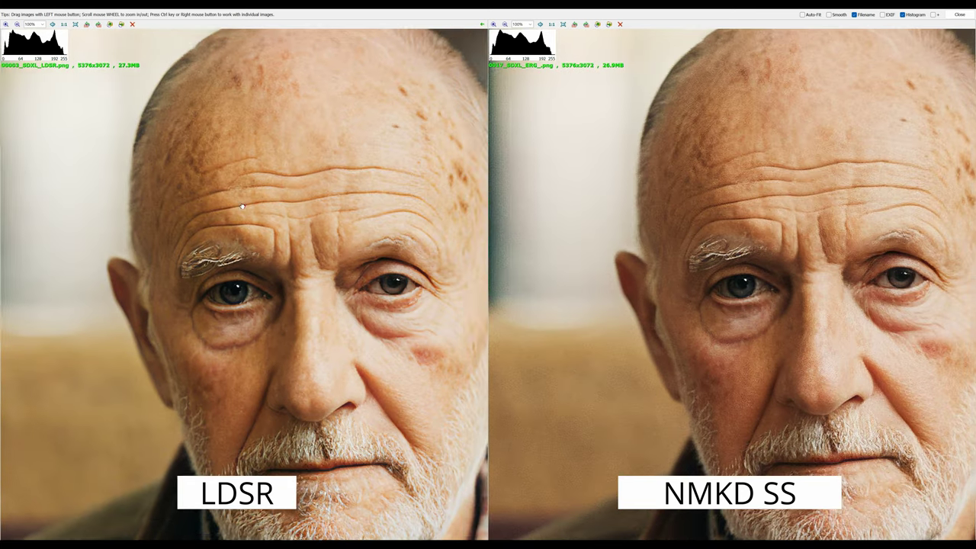
pyautogui.moveTo(338, 236); pyautogui.dragTo(311, 72)
pyautogui.moveTo(451, 125); pyautogui.dragTo(309, 210)
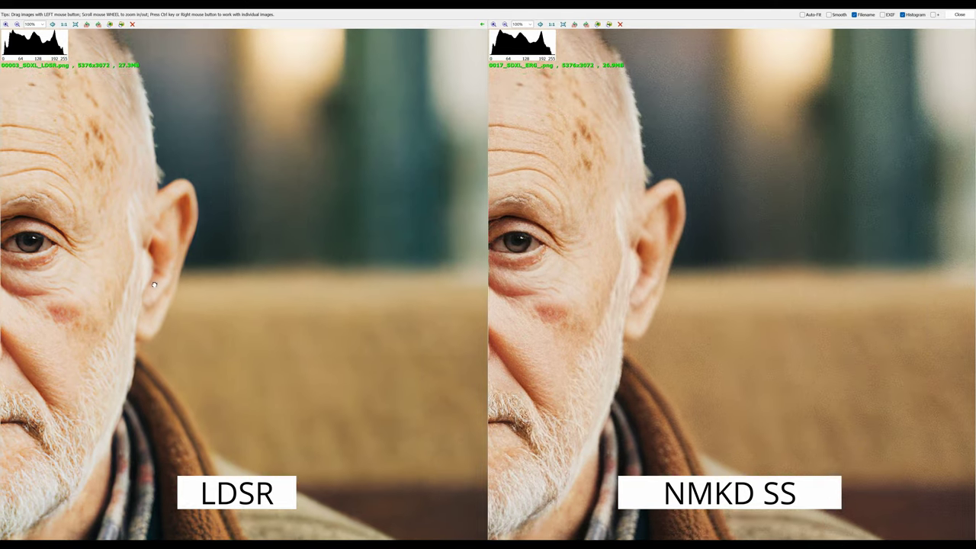
pyautogui.scroll(-2, 325, 208)
pyautogui.moveTo(240, 251); pyautogui.dragTo(372, 170)
pyautogui.moveTo(237, 284); pyautogui.dragTo(336, 253)
pyautogui.moveTo(110, 186); pyautogui.dragTo(178, 186)
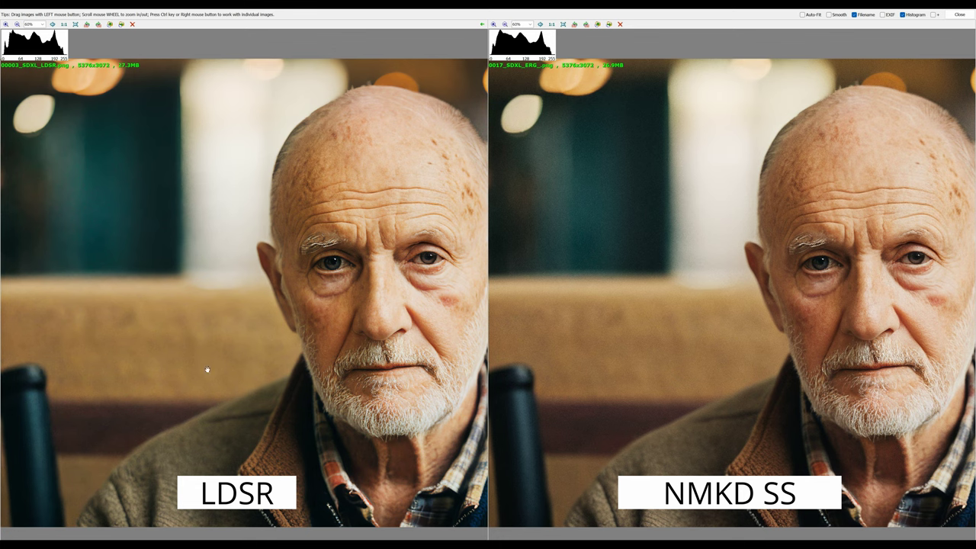
# Step: Compare the whole face and beard in the LDSR and ERG upscales at 60%, 80% and 100%
pyautogui.moveTo(335, 366); pyautogui.dragTo(291, 314)
pyautogui.scroll(4, 336, 377)
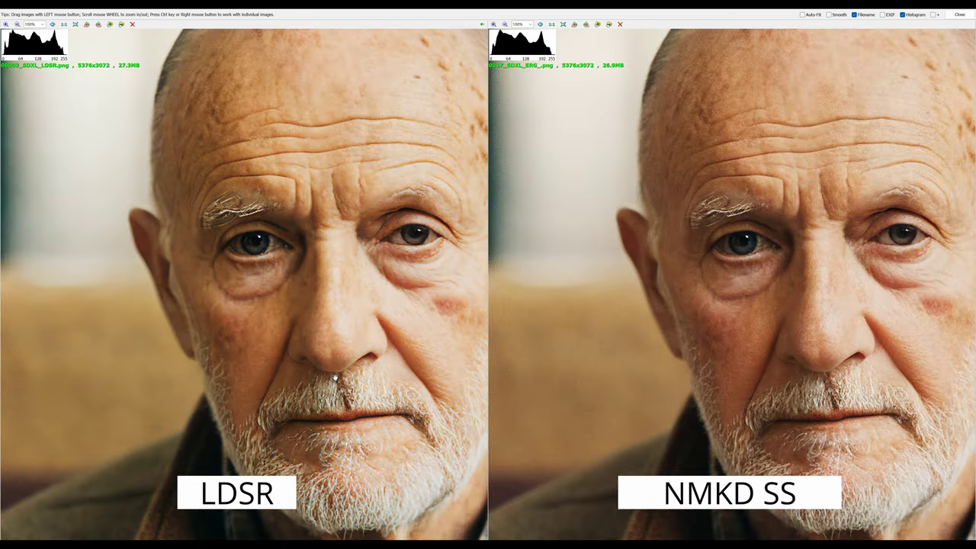
pyautogui.moveTo(336, 375); pyautogui.dragTo(324, 340)
pyautogui.scroll(1, 324, 340)
pyautogui.scroll(-3, 330, 359)
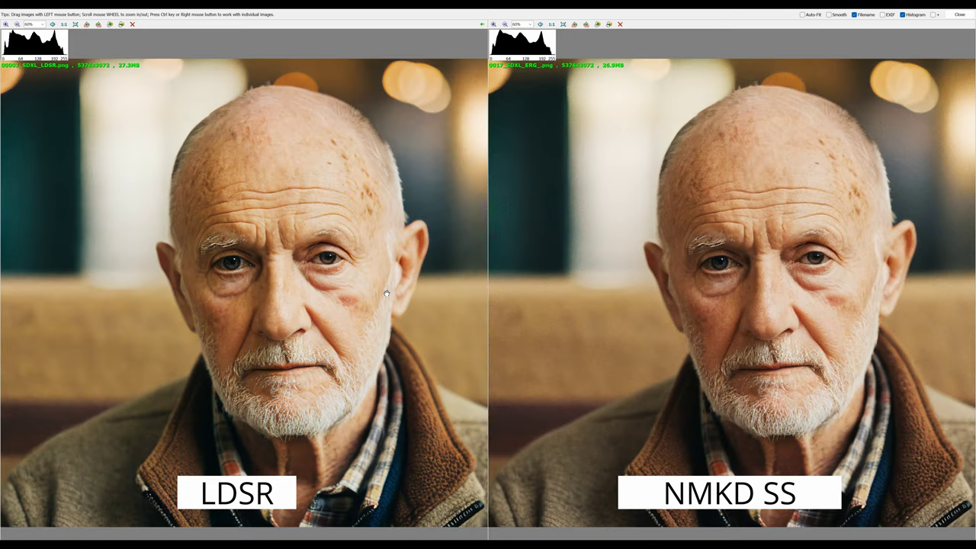
pyautogui.moveTo(387, 294); pyautogui.dragTo(304, 295)
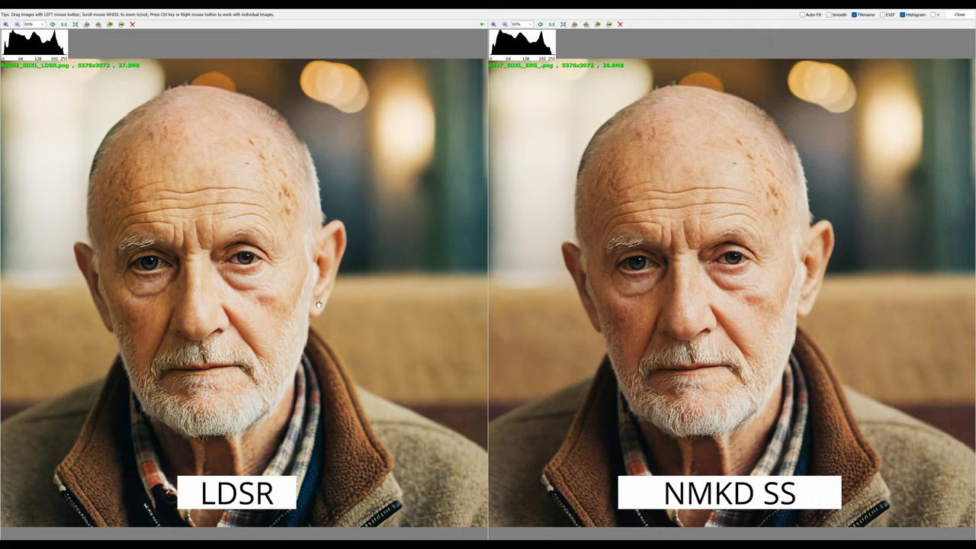
pyautogui.scroll(4, 215, 295)
pyautogui.scroll(-1, 218, 294)
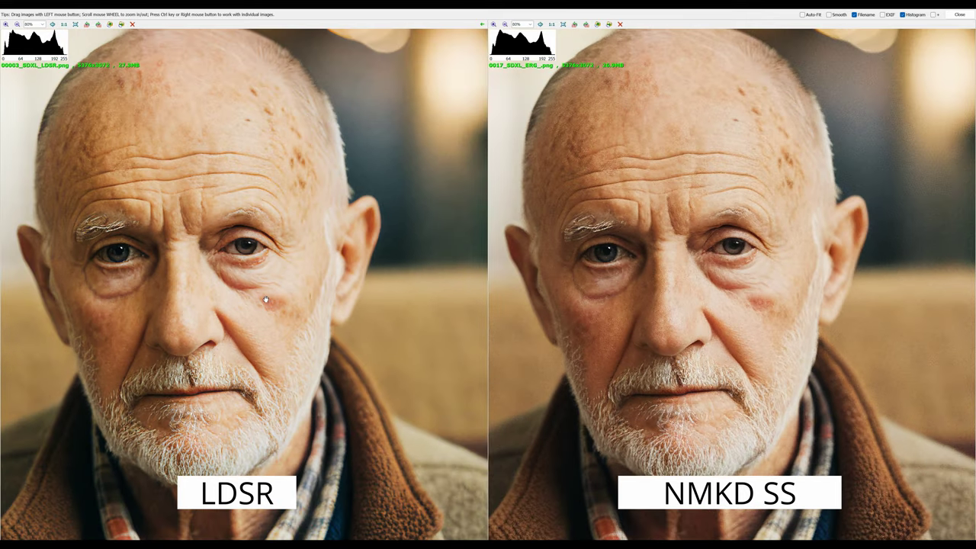
pyautogui.moveTo(265, 300); pyautogui.dragTo(323, 311)
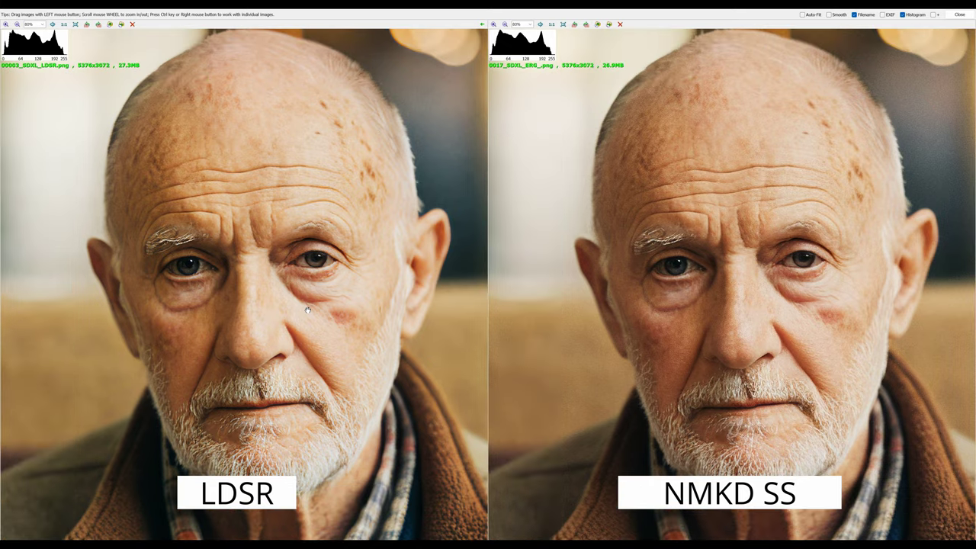
# Step: Close the comparison and open 0002_SDXL_ULT_.png and 00003_SDXL_LDSR.png side by side
pyautogui.click(954, 14)
pyautogui.click(291, 91)
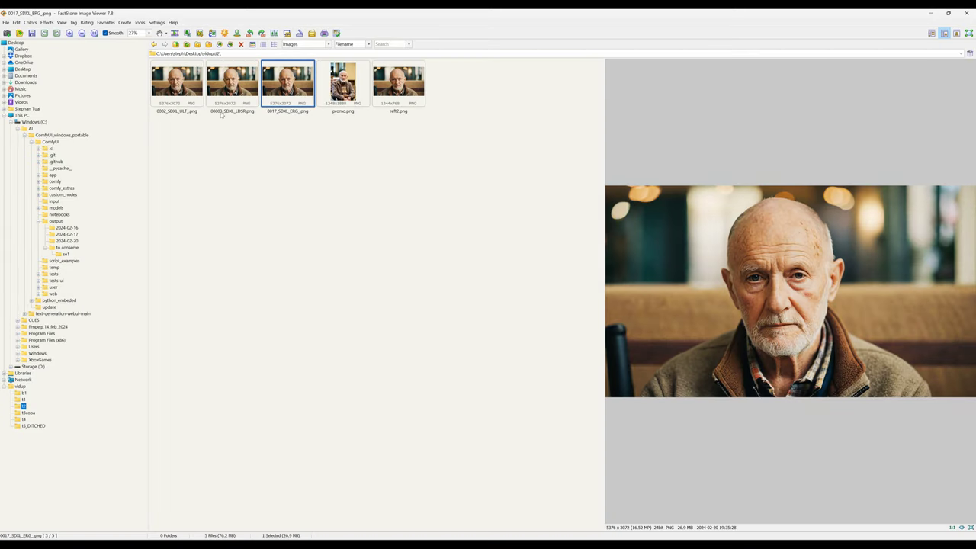
pyautogui.click(222, 90)
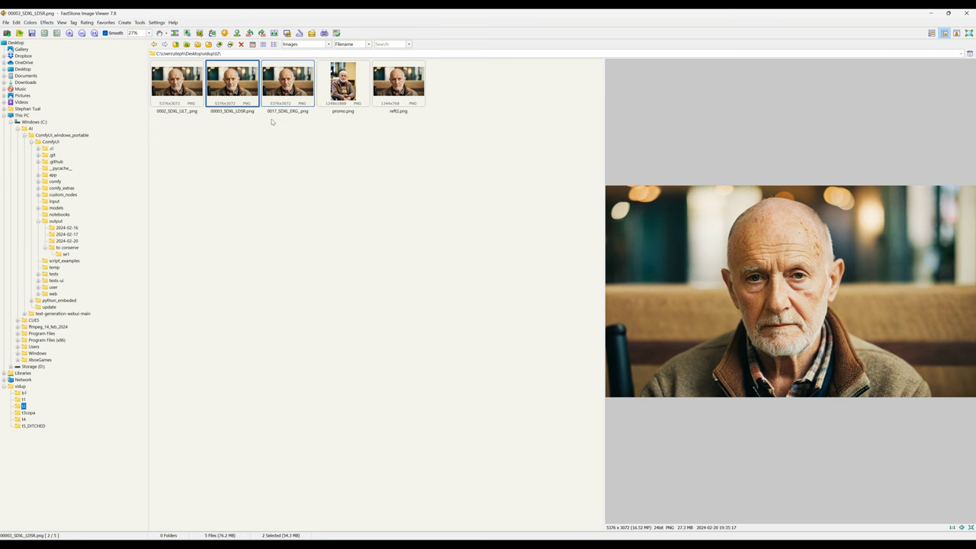
pyautogui.keyDown('ctrl'); pyautogui.click(196, 97); pyautogui.keyUp('ctrl')
pyautogui.press('p')
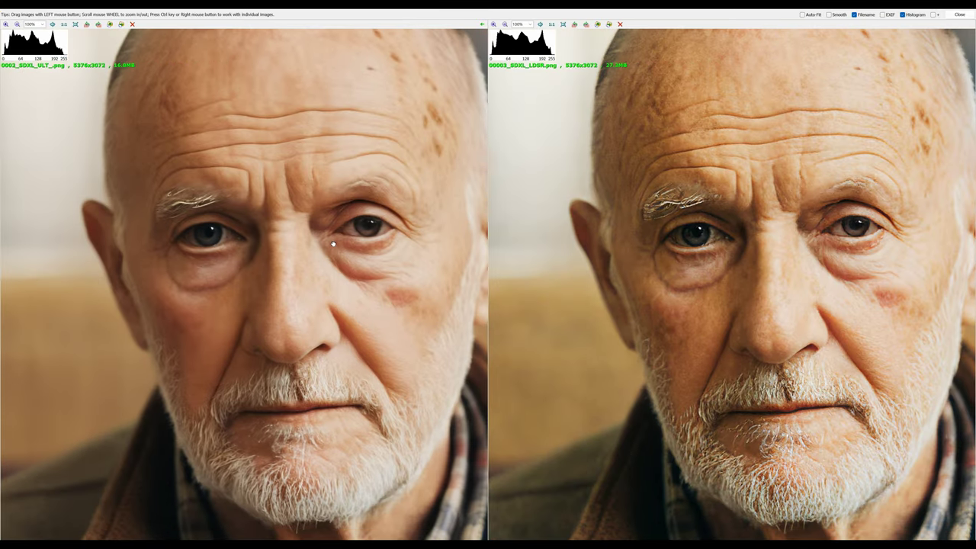
# Step: Compare skin, nose and moustache detail between the Ultimate SD and LDSR upscales, magnifying the images up to 500%
pyautogui.moveTo(334, 244); pyautogui.dragTo(290, 232)
pyautogui.scroll(2, 295, 181)
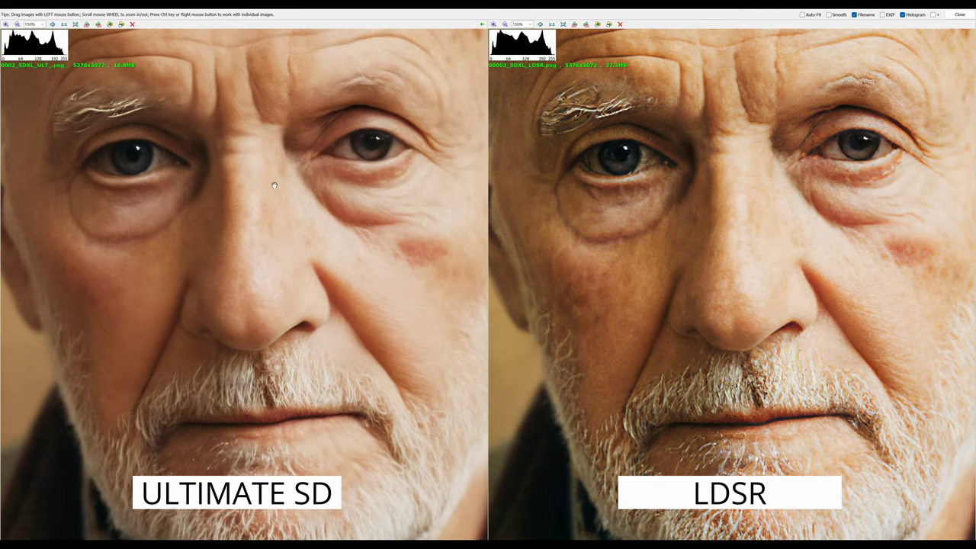
pyautogui.moveTo(165, 272); pyautogui.dragTo(165, 236)
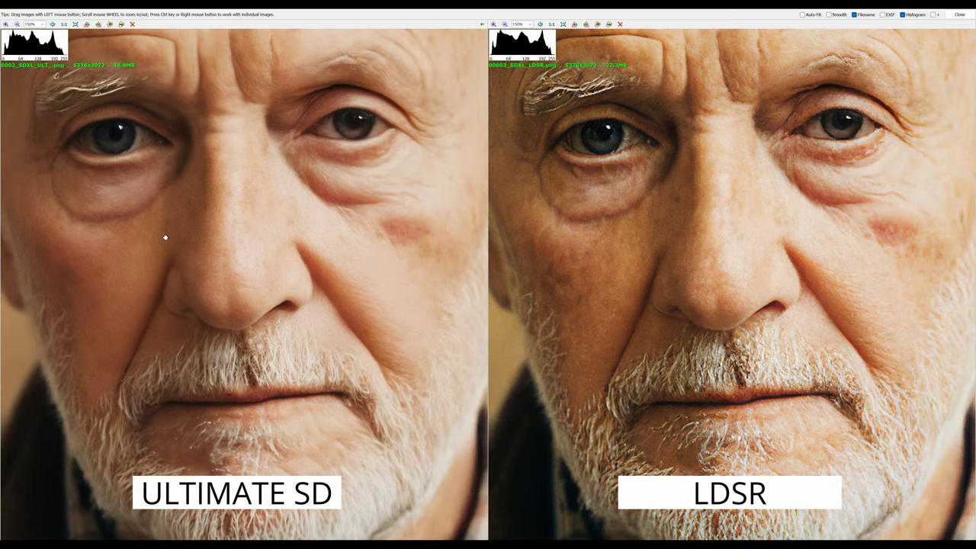
pyautogui.scroll(4, 203, 255)
pyautogui.scroll(-2, 279, 260)
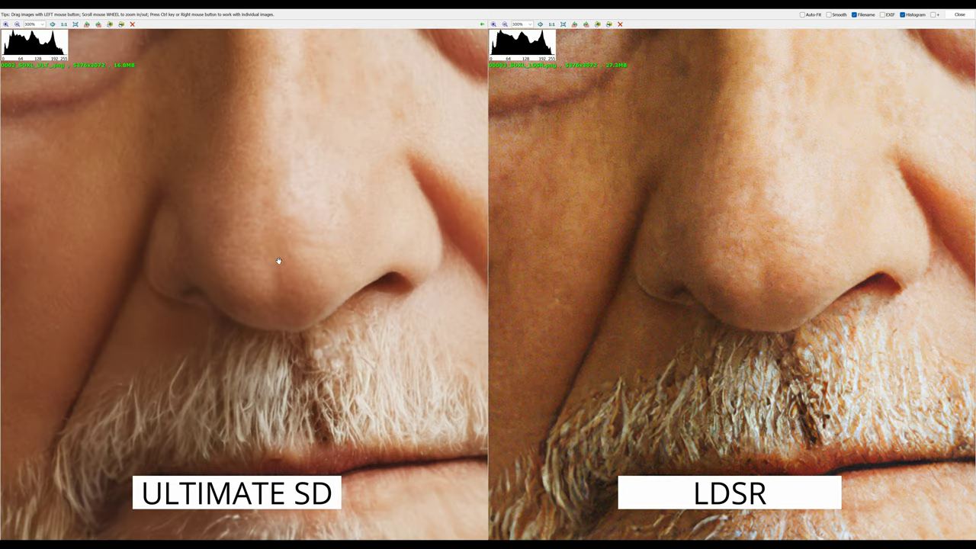
pyautogui.scroll(2, 303, 388)
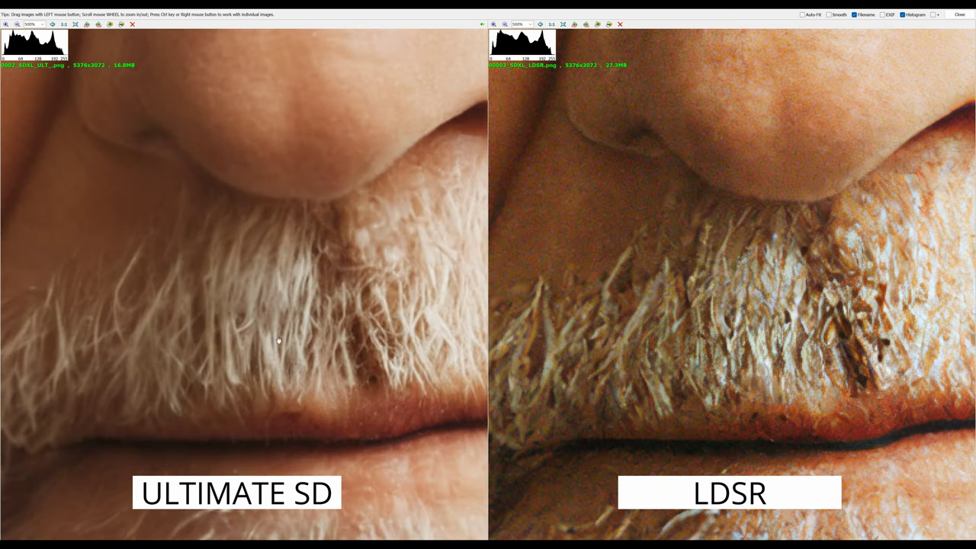
pyautogui.scroll(-6, 321, 294)
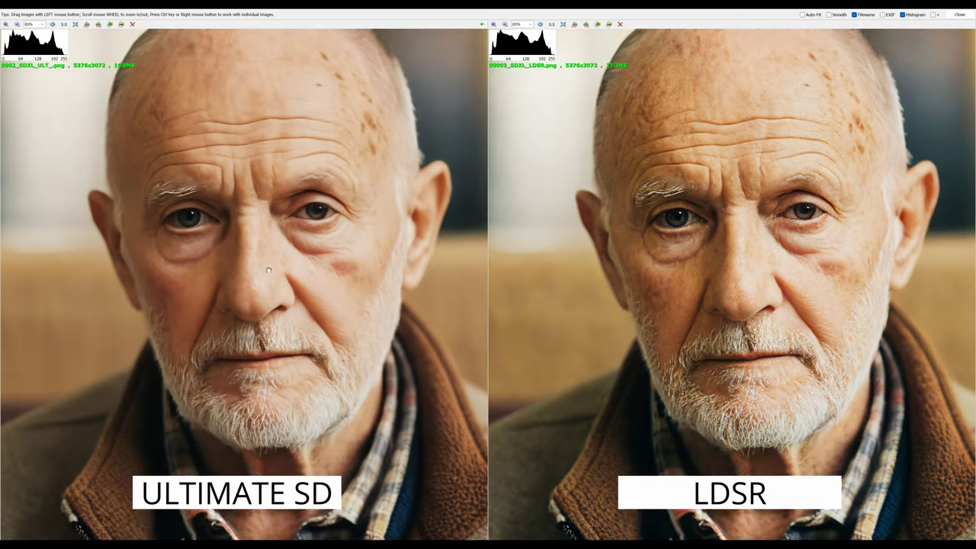
pyautogui.scroll(-3, 272, 260)
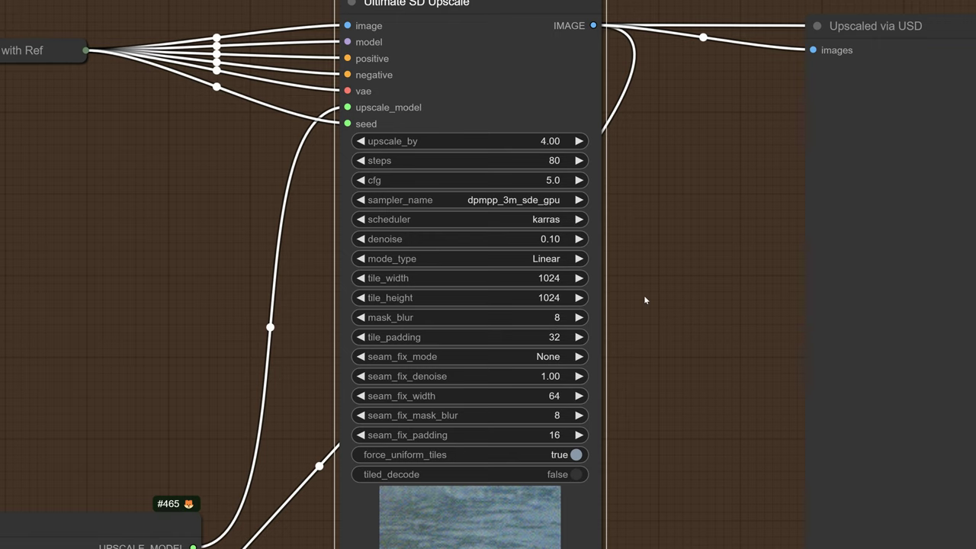
# Step: In ComfyUI, look over the Ultimate SD Upscale node and the output image in the Upscaled via USD preview
pyautogui.scroll(-4, 644, 299)
pyautogui.moveTo(690, 305); pyautogui.dragTo(371, 245)
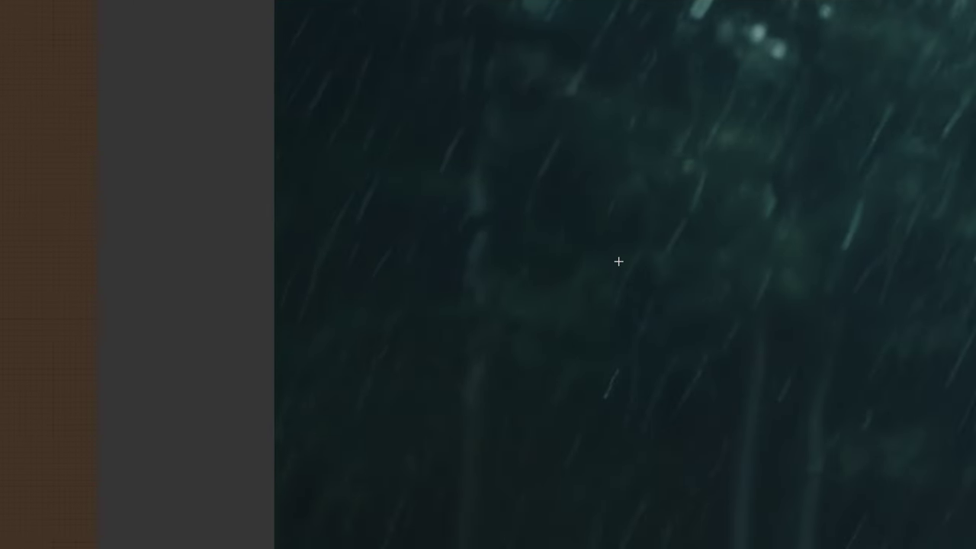
pyautogui.scroll(-11, 640, 262)
pyautogui.moveTo(370, 240); pyautogui.dragTo(547, 271)
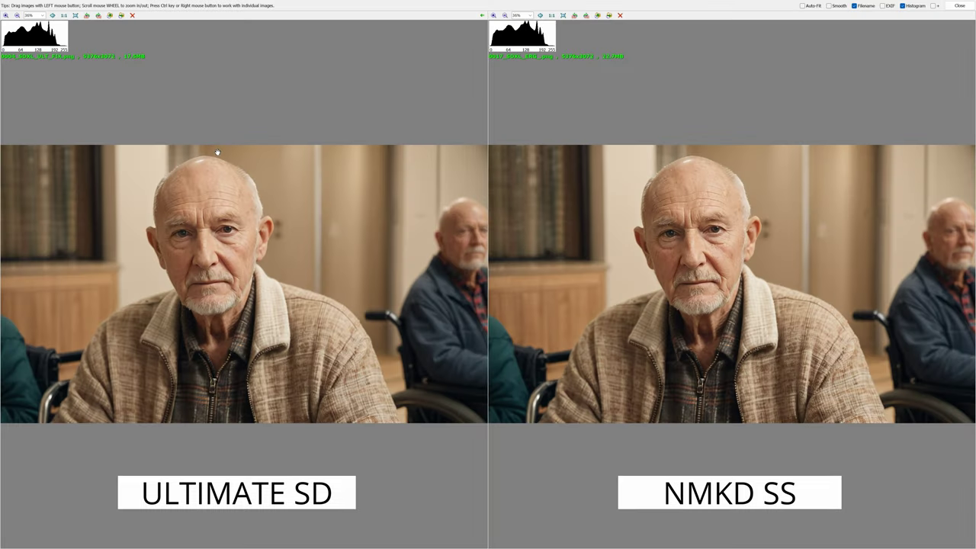
# Step: In FastStone Image Viewer, compare the man's face in 0004_SDXL_ULT_FIX.png and 0017_SDXL_ERG_.png at 80% to 150%
pyautogui.scroll(3, 200, 227)
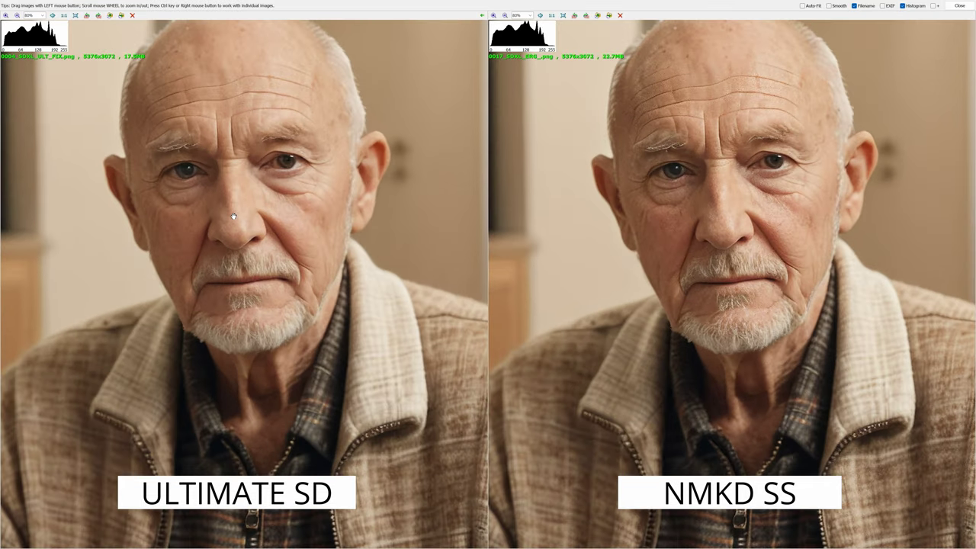
pyautogui.moveTo(233, 216); pyautogui.dragTo(194, 262)
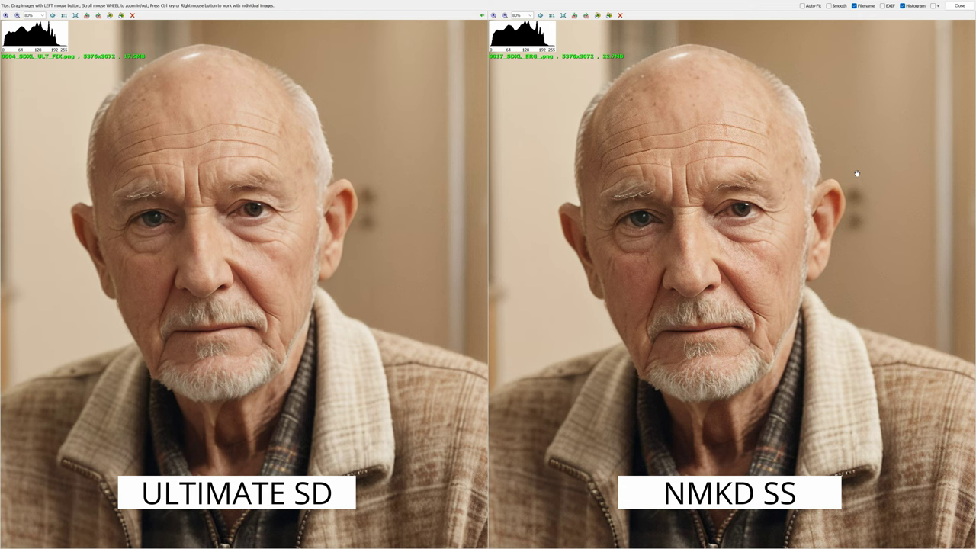
pyautogui.scroll(1, 856, 174)
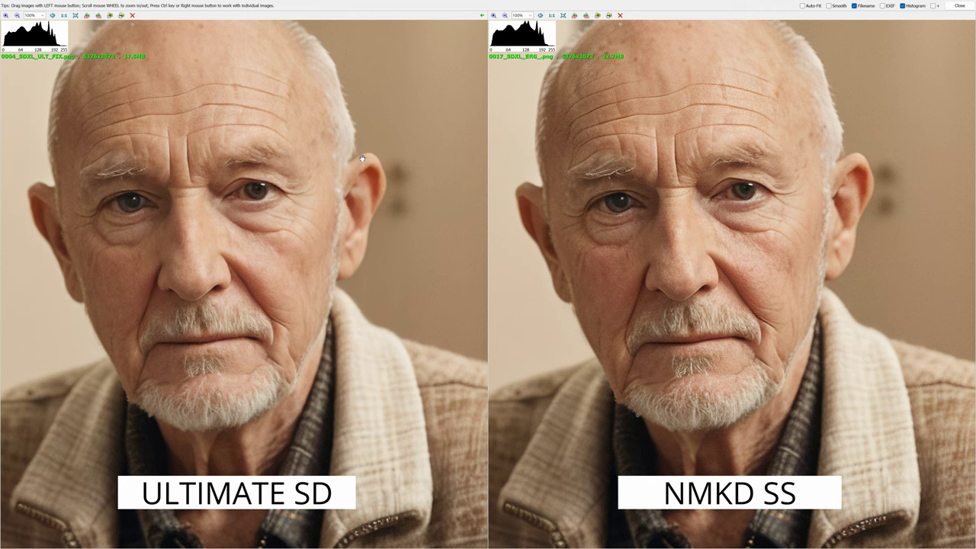
pyautogui.scroll(-1, 360, 156)
pyautogui.moveTo(270, 131); pyautogui.dragTo(375, 168)
pyautogui.scroll(2, 340, 167)
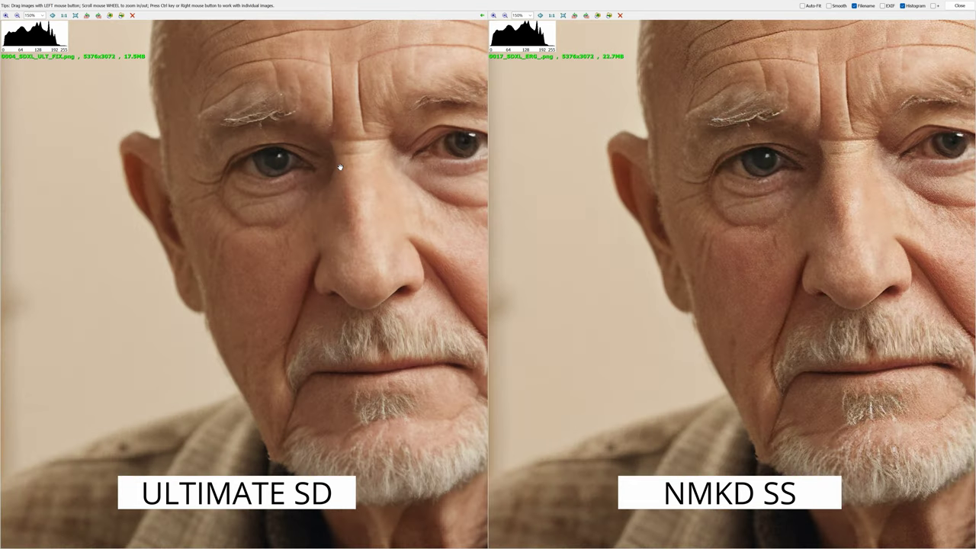
# Step: Compare the moustache, lips and skin texture in the Ultimate SD and ERG images at 500% and 200%
pyautogui.moveTo(400, 330); pyautogui.dragTo(122, 256)
pyautogui.scroll(3, 347, 264)
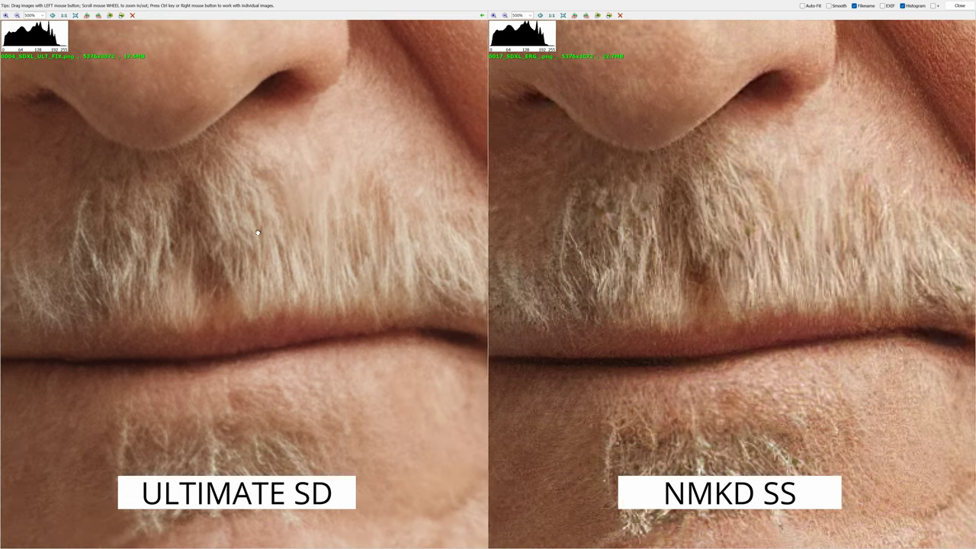
pyautogui.scroll(-4, 312, 231)
pyautogui.scroll(3, 342, 170)
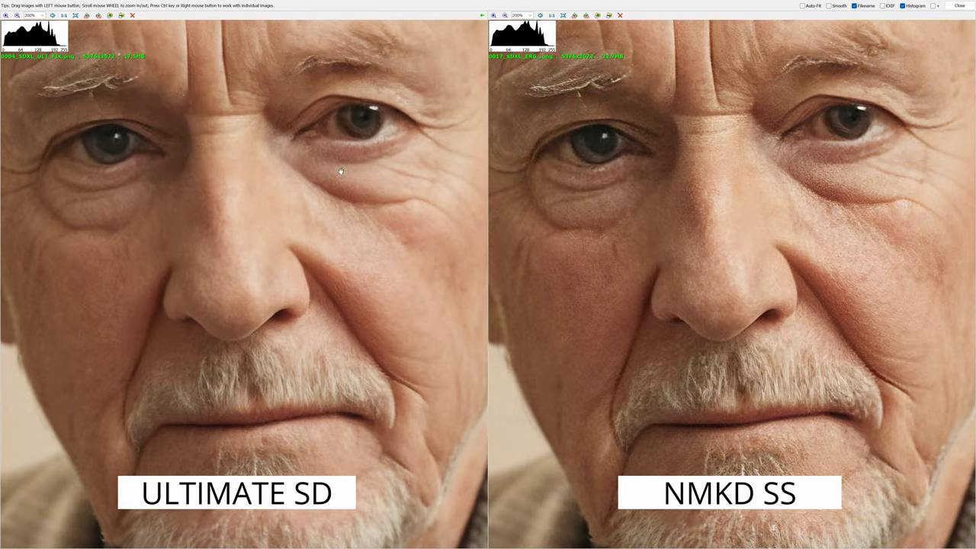
# Step: Compare the man's whole head in the Ultimate SD and ERG images at 125% and 100%
pyautogui.scroll(-4, 343, 142)
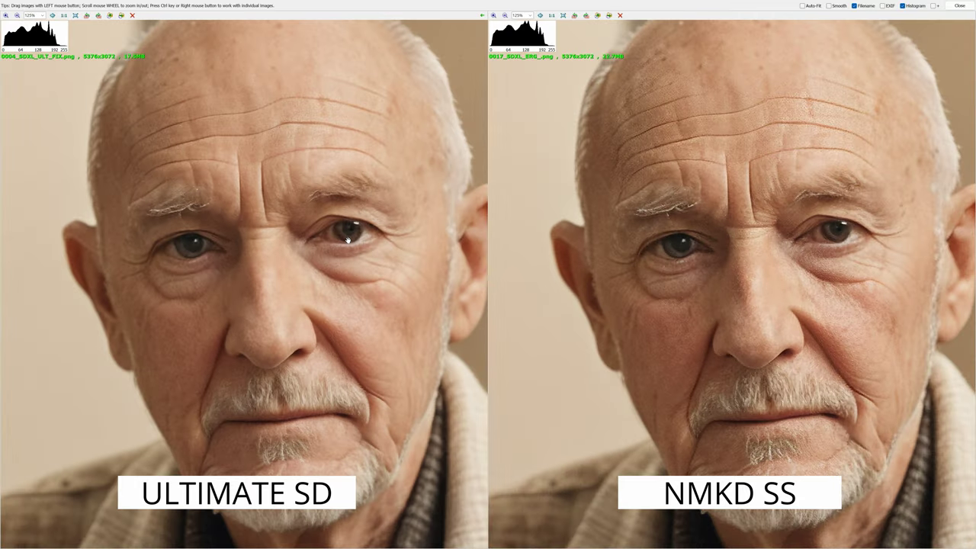
pyautogui.scroll(-1, 348, 240)
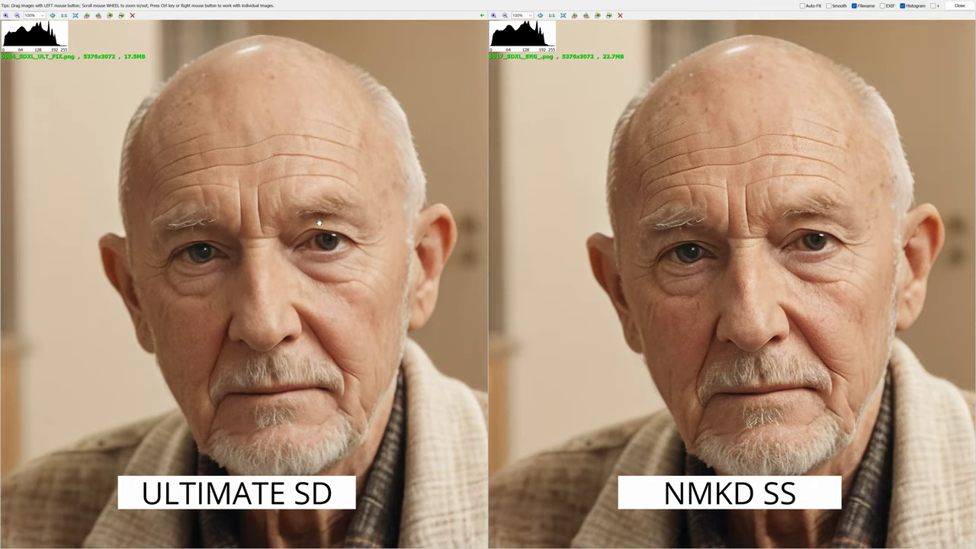
# Step: Open a three-way comparison of 00003_SDXL_LDSR.png, 0004_SDXL_ULT_FIX.png and 0017_SDXL_ERG_.png
pyautogui.moveTo(262, 159); pyautogui.dragTo(241, 145)
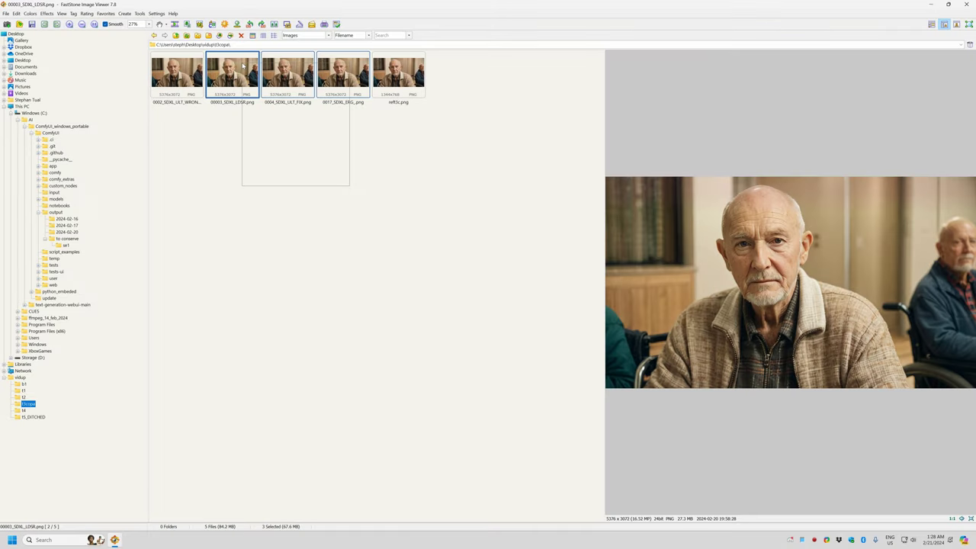
pyautogui.moveTo(241, 85); pyautogui.dragTo(242, 66)
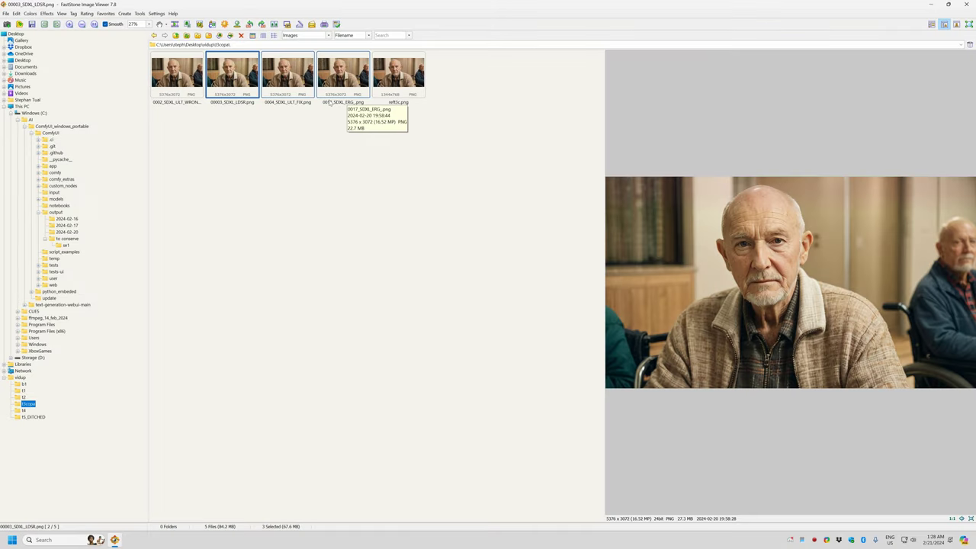
pyautogui.press('c')
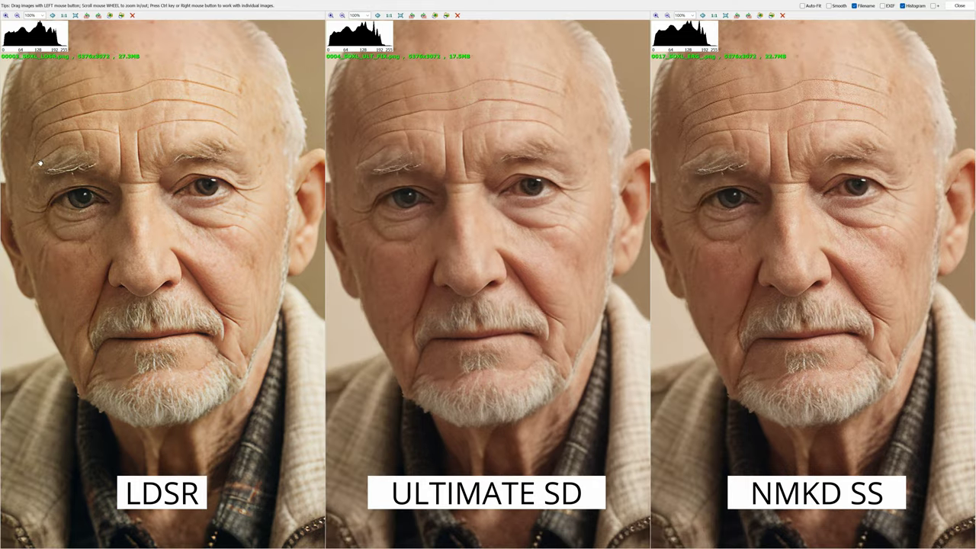
# Step: Compare the man's face, eyes, nose and skin texture across the LDSR, Ultimate SD and ERG images at 80% to 500%
pyautogui.moveTo(40, 163); pyautogui.dragTo(48, 166)
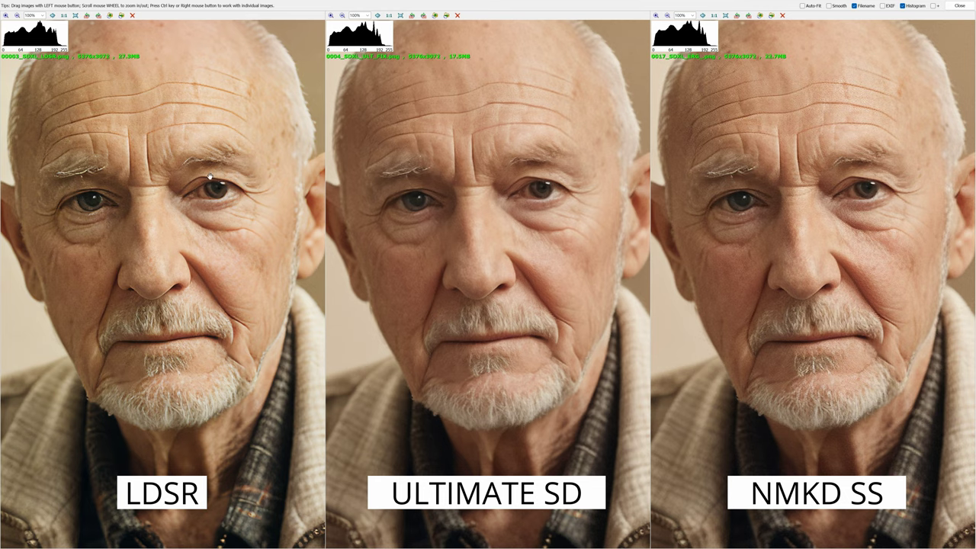
pyautogui.scroll(-2, 211, 177)
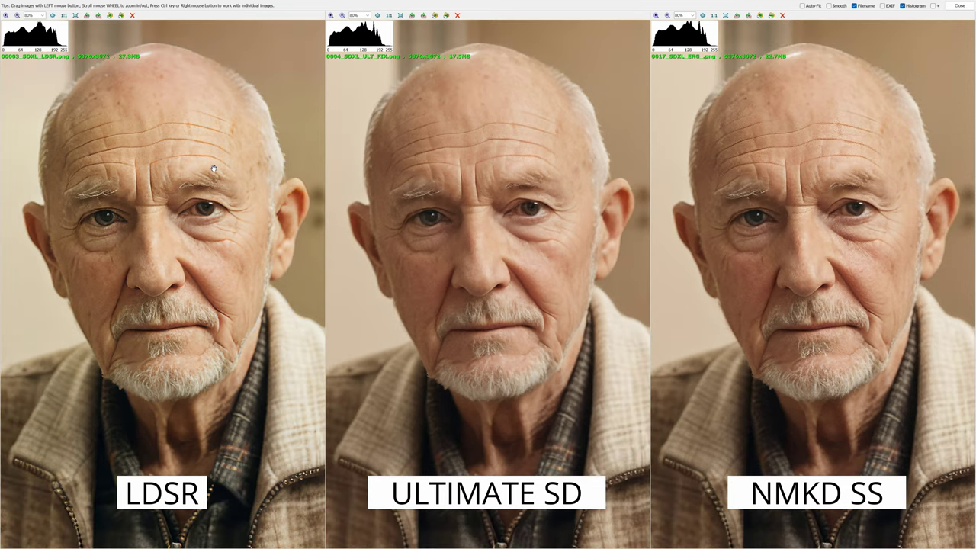
pyautogui.scroll(5, 139, 201)
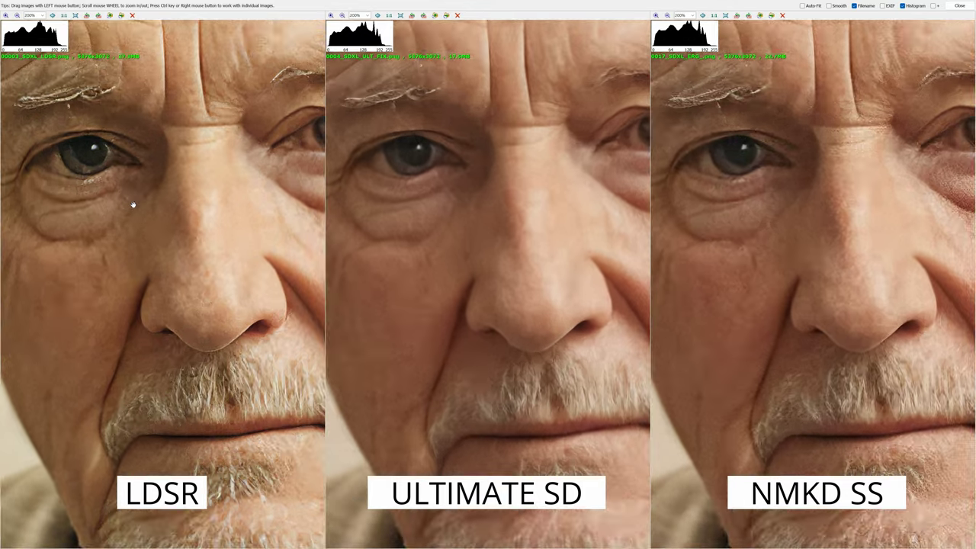
pyautogui.scroll(2, 133, 205)
pyautogui.scroll(2, 133, 204)
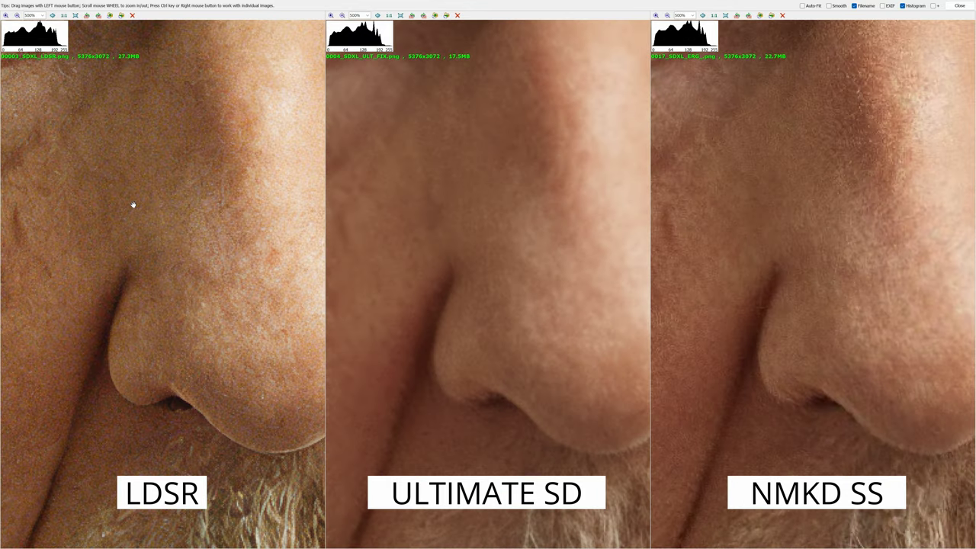
pyautogui.moveTo(133, 205); pyautogui.dragTo(227, 351)
pyautogui.scroll(-3, 169, 196)
pyautogui.scroll(-3, 169, 197)
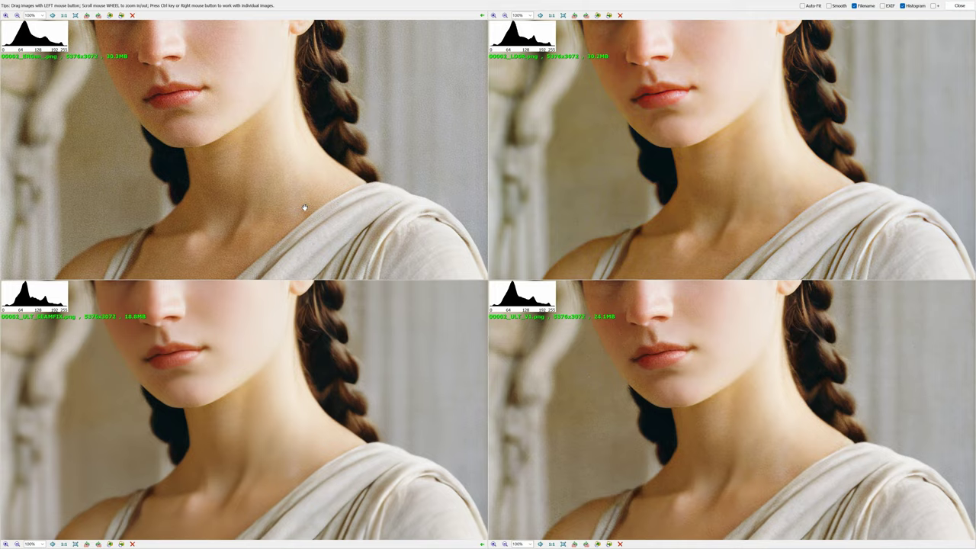
# Step: Compare the woman's portrait in the ERGan, LDSR, ULT_SEAMFIX and ULT_V1 images from 100% down to 33%
pyautogui.scroll(-2, 357, 324)
pyautogui.moveTo(359, 323); pyautogui.dragTo(346, 344)
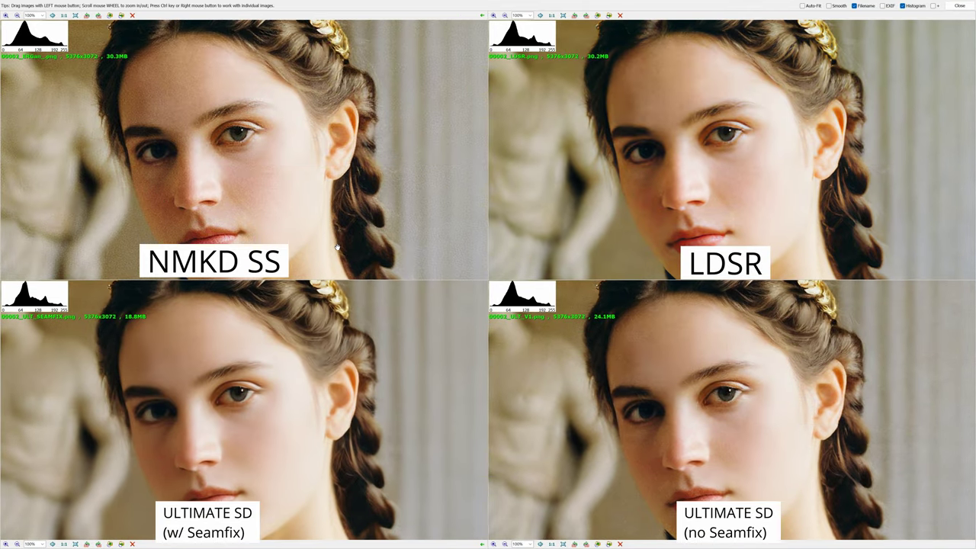
pyautogui.press('ctrl+super+Right')
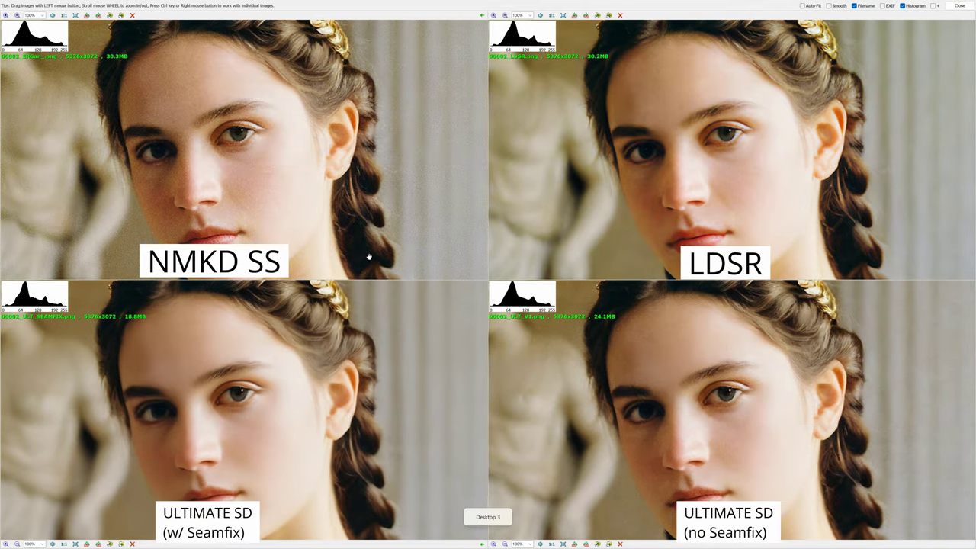
pyautogui.scroll(-5, 369, 257)
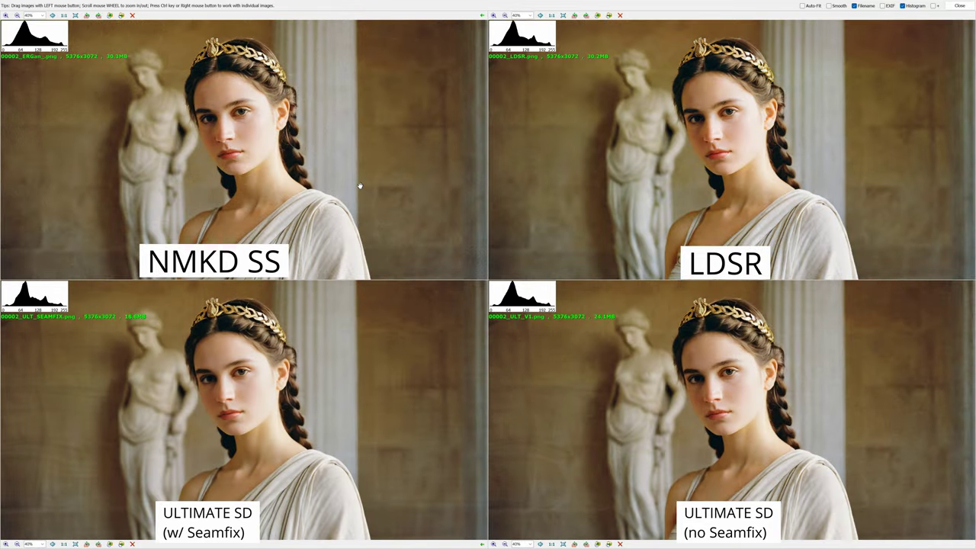
pyautogui.scroll(-2, 359, 185)
pyautogui.scroll(2, 307, 217)
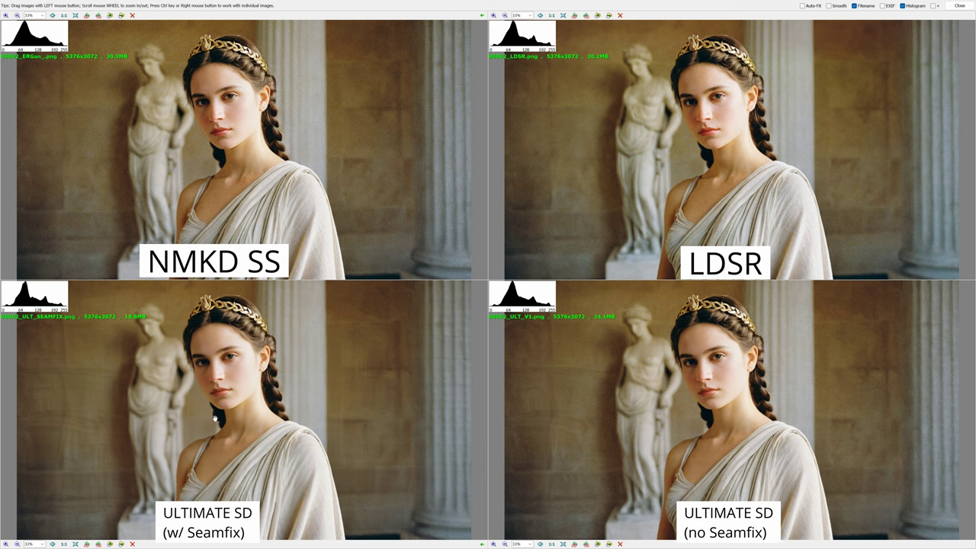
# Step: Compare the woman's lips and surrounding skin across the four upscales at 500%, ending on the full images
pyautogui.scroll(4, 265, 360)
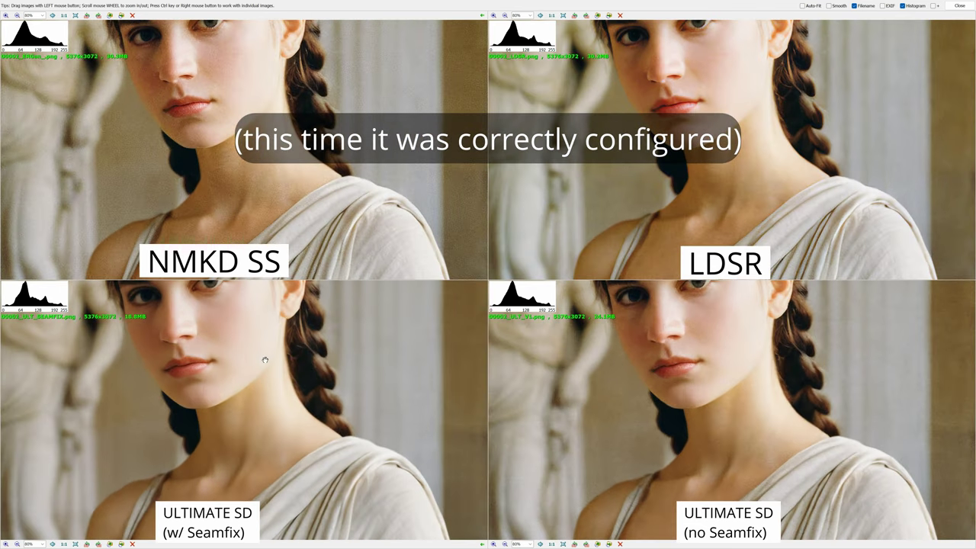
pyautogui.scroll(8, 188, 307)
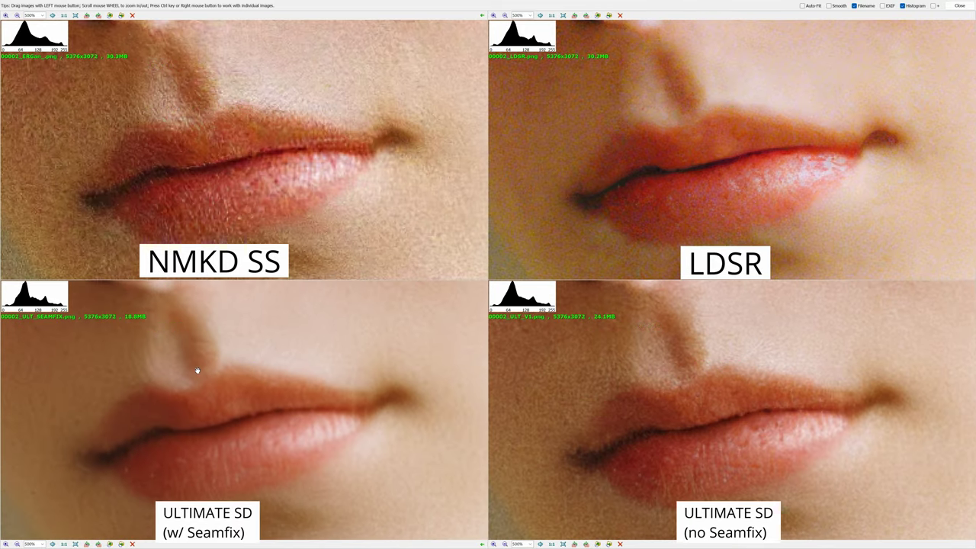
pyautogui.scroll(-12, 208, 365)
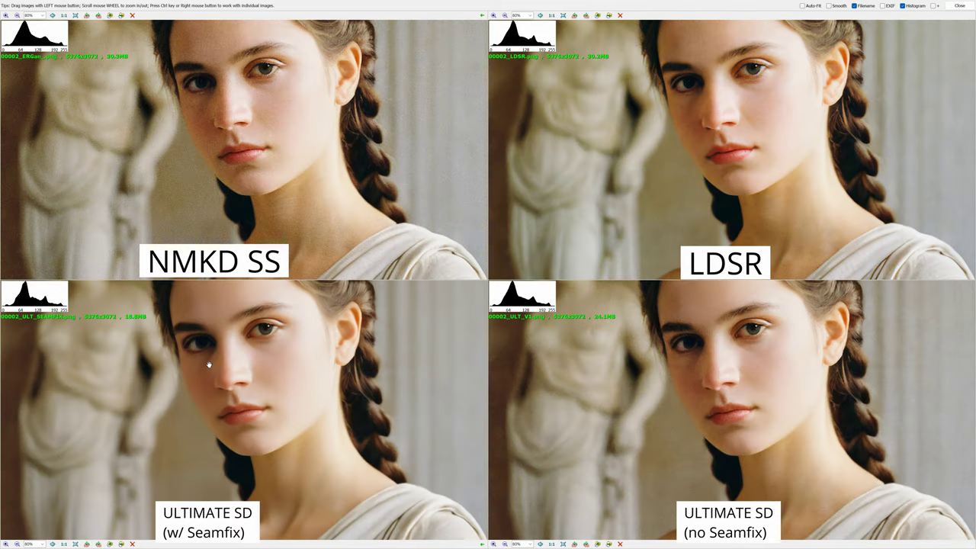
pyautogui.scroll(-1, 208, 365)
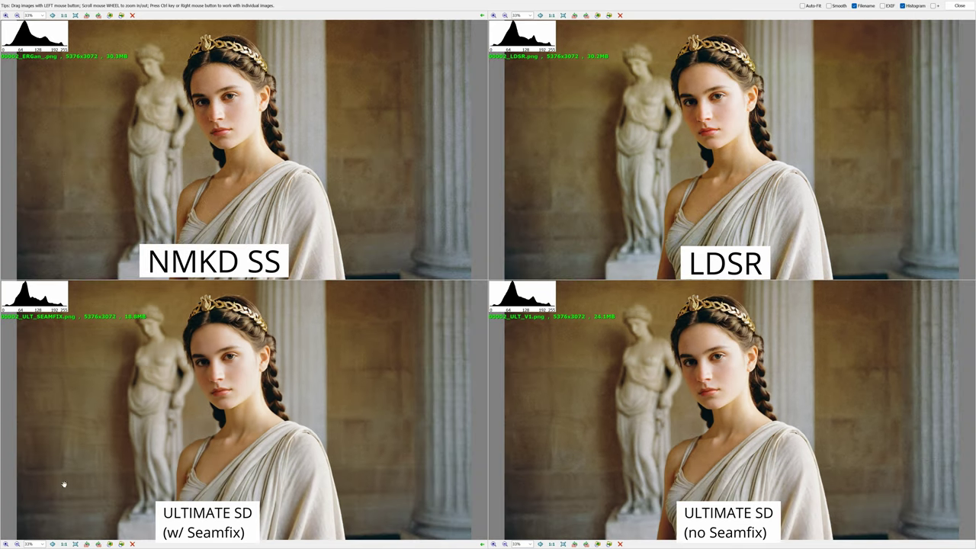
# Step: Compare the blurred wall and statue behind the woman across the four upscales at 100%
pyautogui.scroll(3, 65, 405)
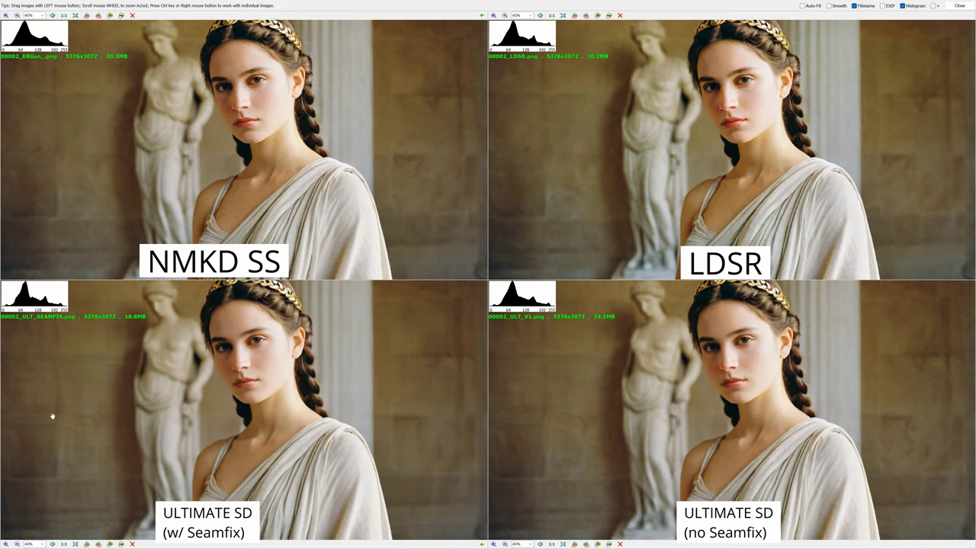
pyautogui.scroll(4, 44, 395)
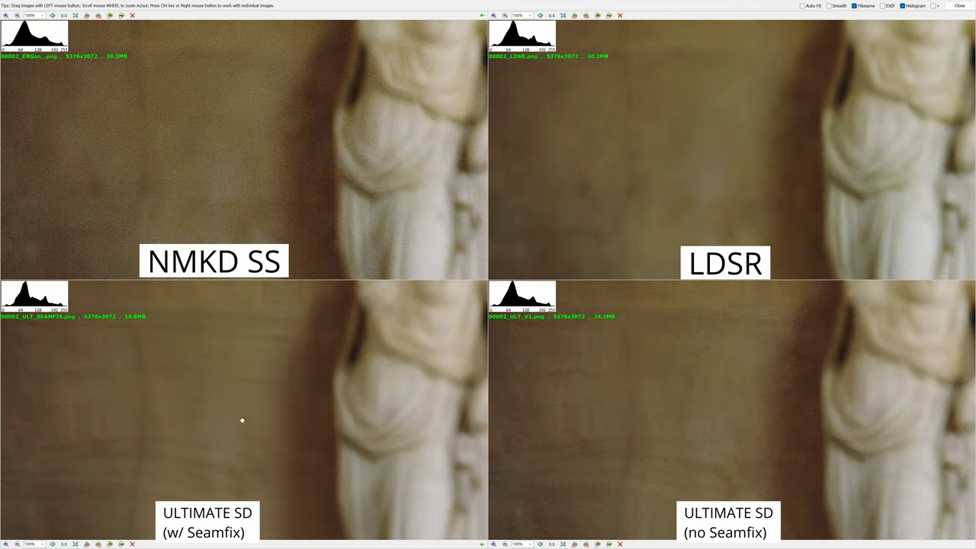
pyautogui.moveTo(218, 380); pyautogui.dragTo(266, 450)
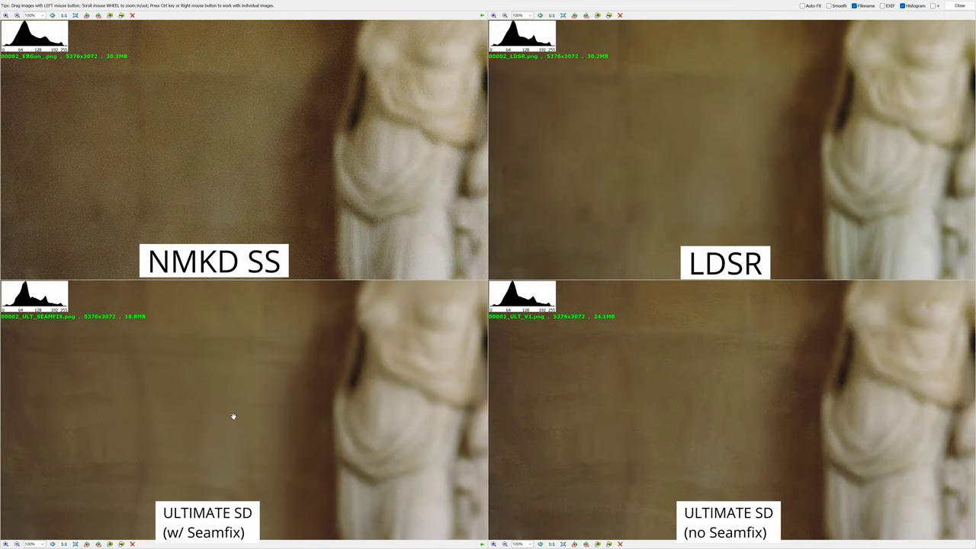
pyautogui.scroll(-5, 234, 416)
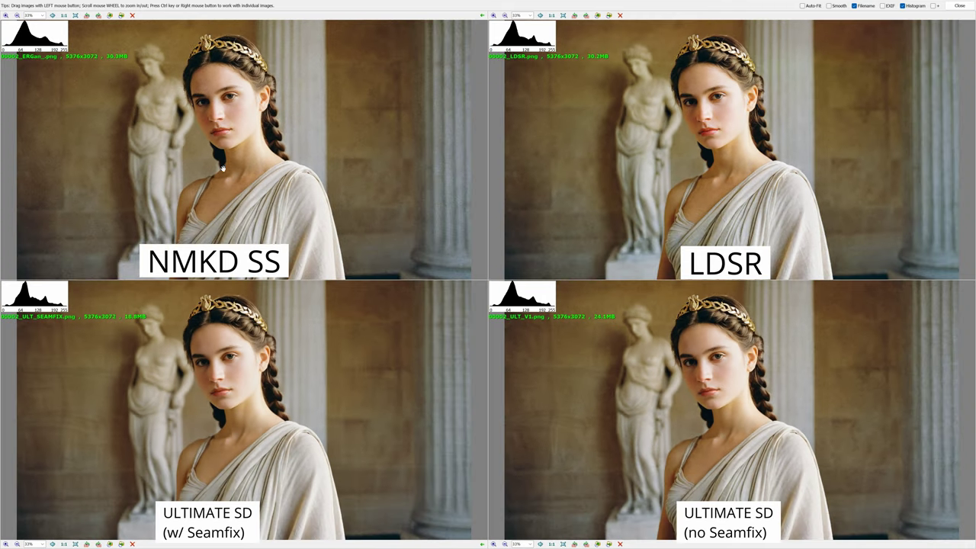
# Step: Compare the woman's face, ear, braid and the column and wall behind her across the four upscales at 100%
pyautogui.scroll(5, 174, 107)
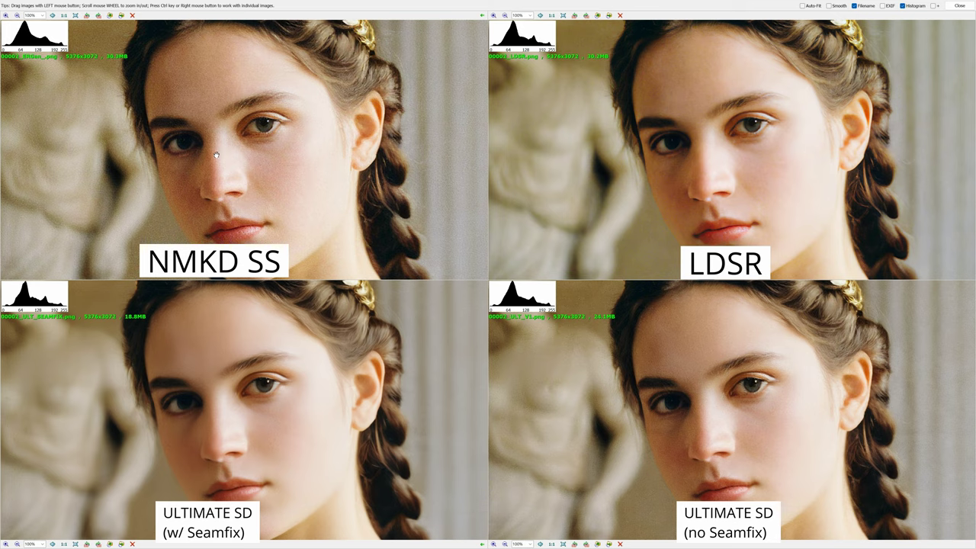
pyautogui.moveTo(338, 135); pyautogui.dragTo(33, 109)
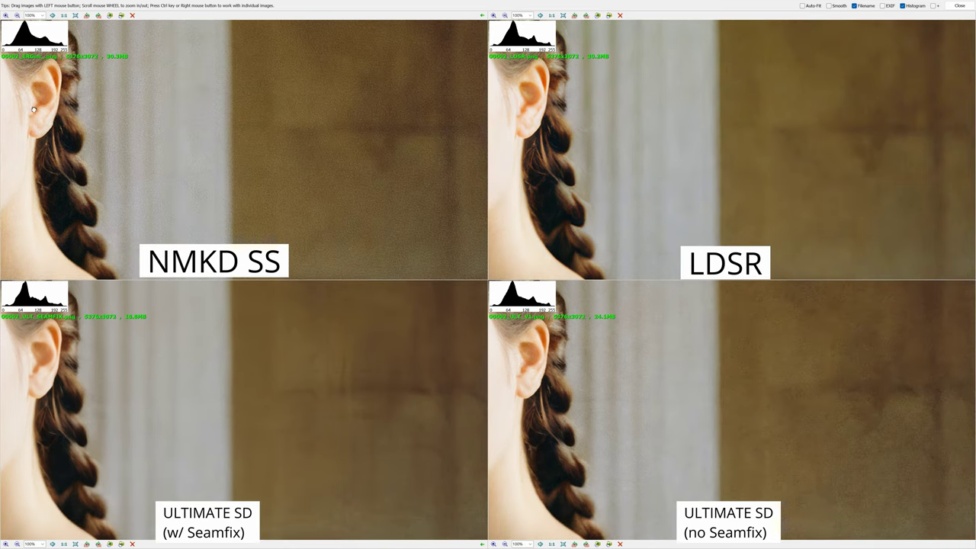
pyautogui.scroll(-4, 387, 143)
pyautogui.scroll(1, 376, 142)
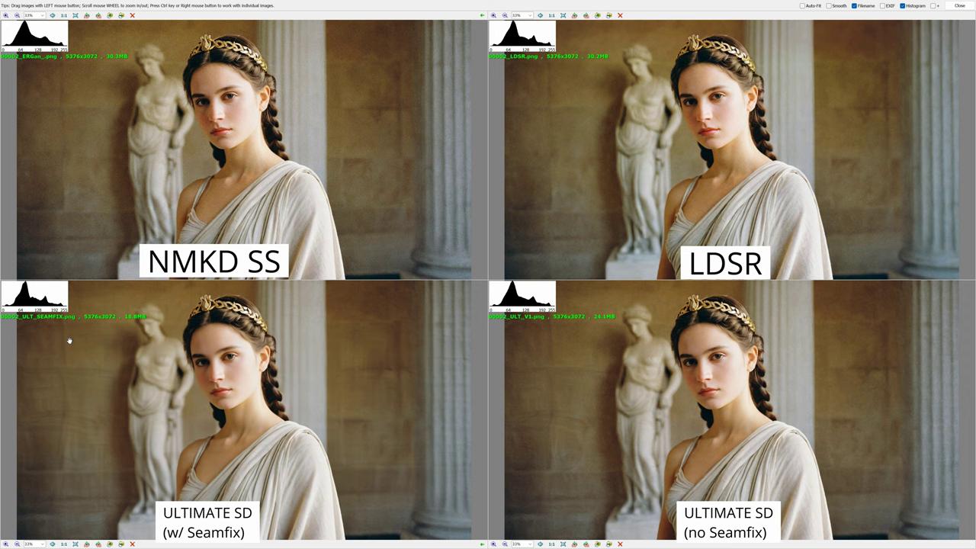
# Step: Compare the woman's golden crown, hairline and forehead across the four upscales at 60% to 300%
pyautogui.scroll(3, 44, 327)
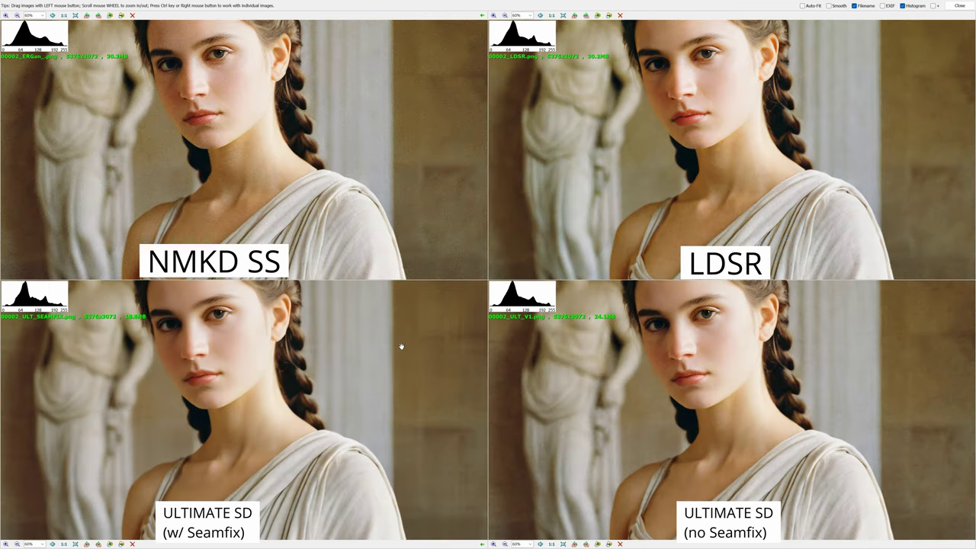
pyautogui.moveTo(401, 346); pyautogui.dragTo(242, 251)
pyautogui.moveTo(337, 373); pyautogui.dragTo(312, 452)
pyautogui.scroll(2, 225, 350)
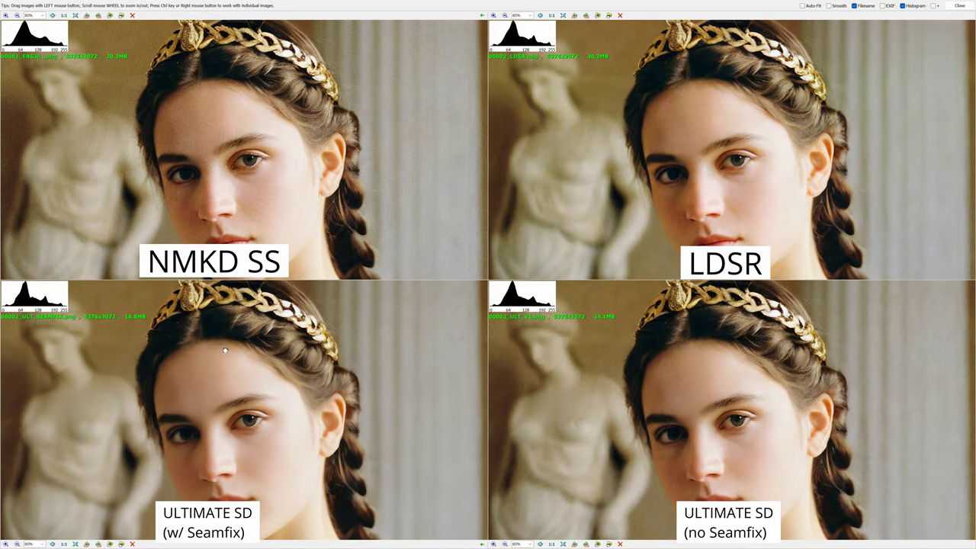
pyautogui.scroll(5, 225, 349)
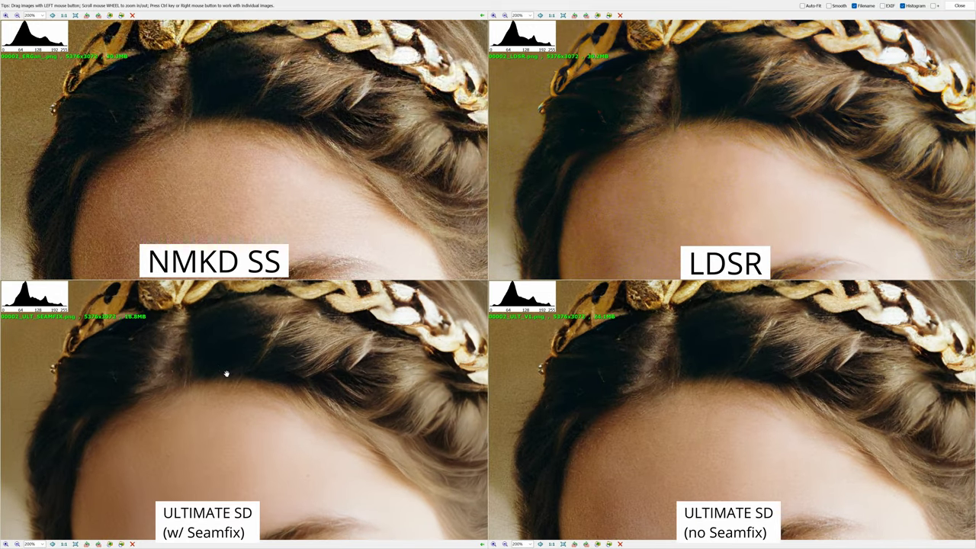
pyautogui.scroll(3, 227, 373)
pyautogui.moveTo(226, 374); pyautogui.dragTo(270, 477)
pyautogui.scroll(-2, 236, 391)
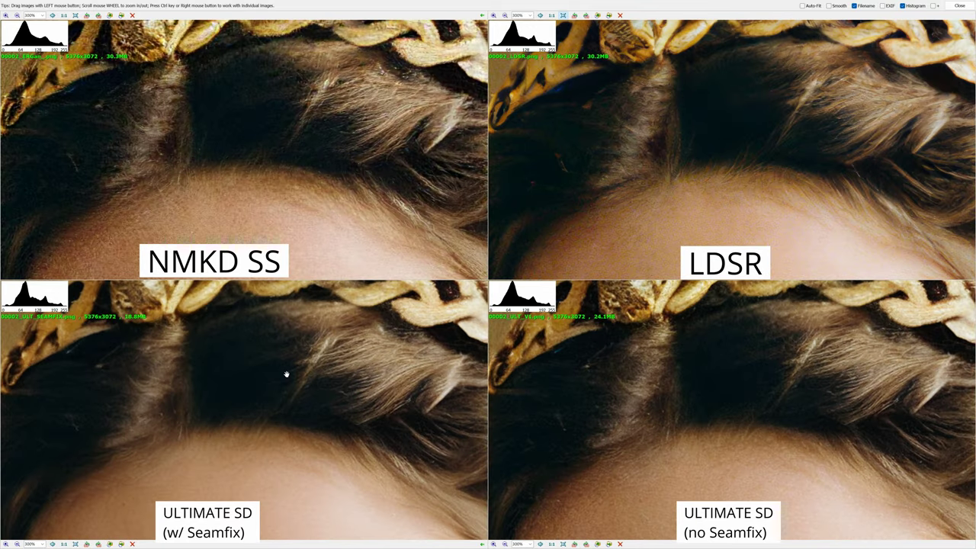
pyautogui.scroll(-6, 286, 374)
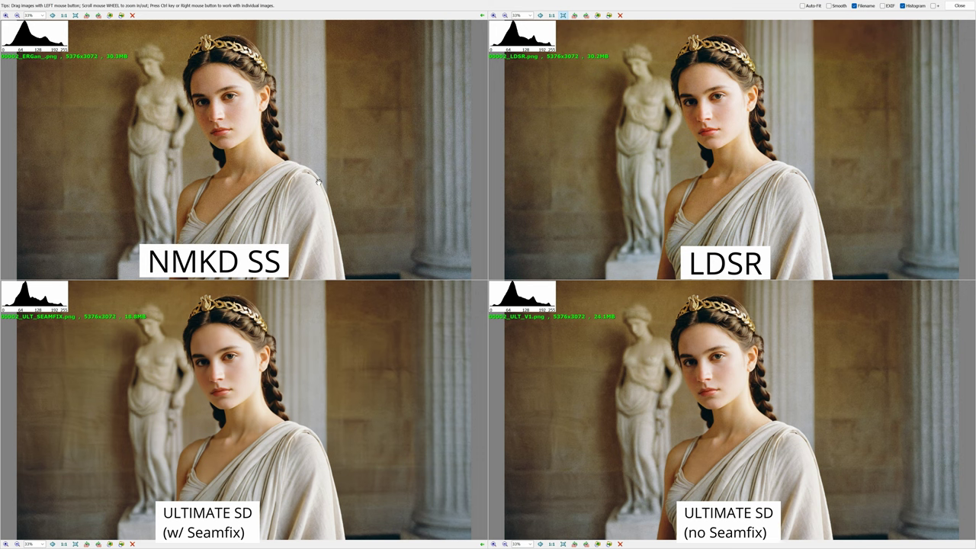
# Step: Compare the woman's eyes, eyebrows and skin grain across the four upscales at 300%
pyautogui.scroll(5, 214, 118)
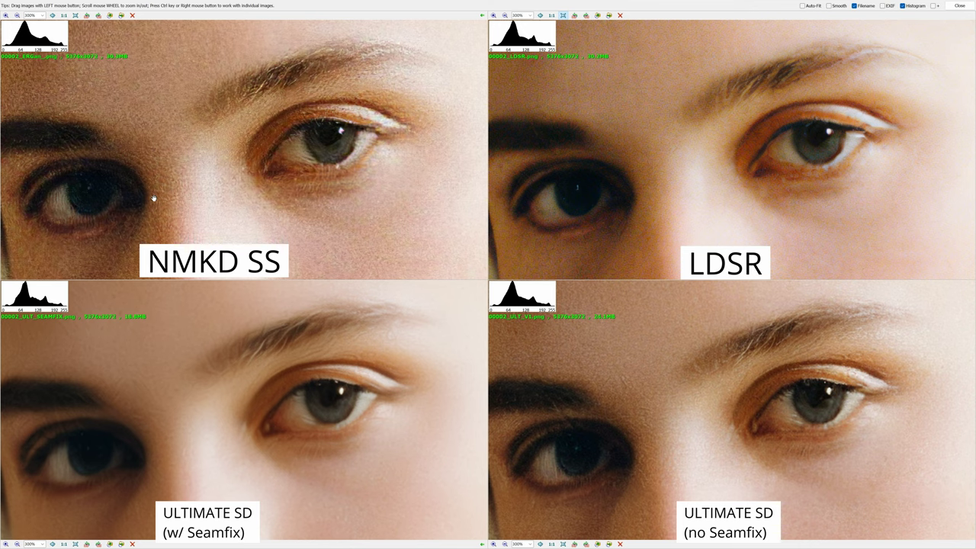
pyautogui.moveTo(180, 202); pyautogui.dragTo(204, 142)
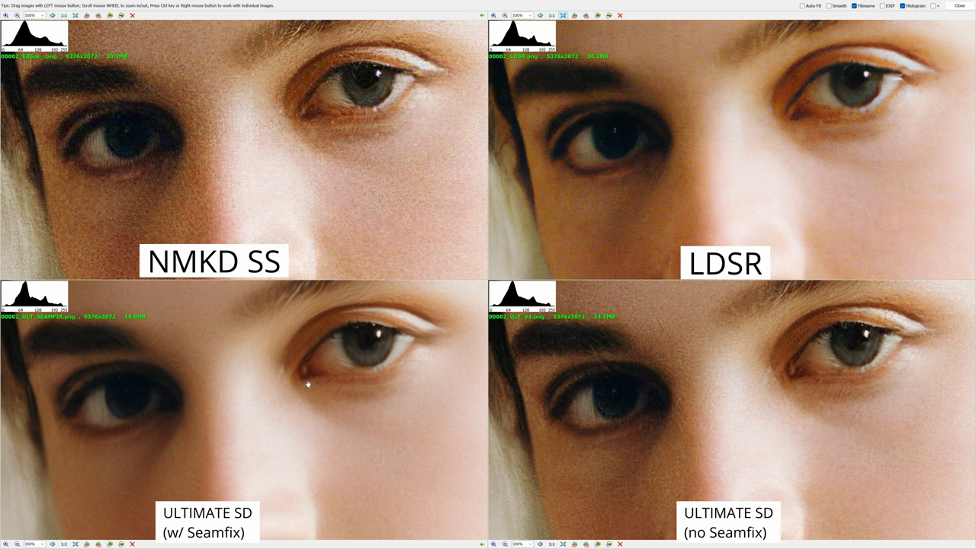
pyautogui.moveTo(287, 405); pyautogui.dragTo(260, 501)
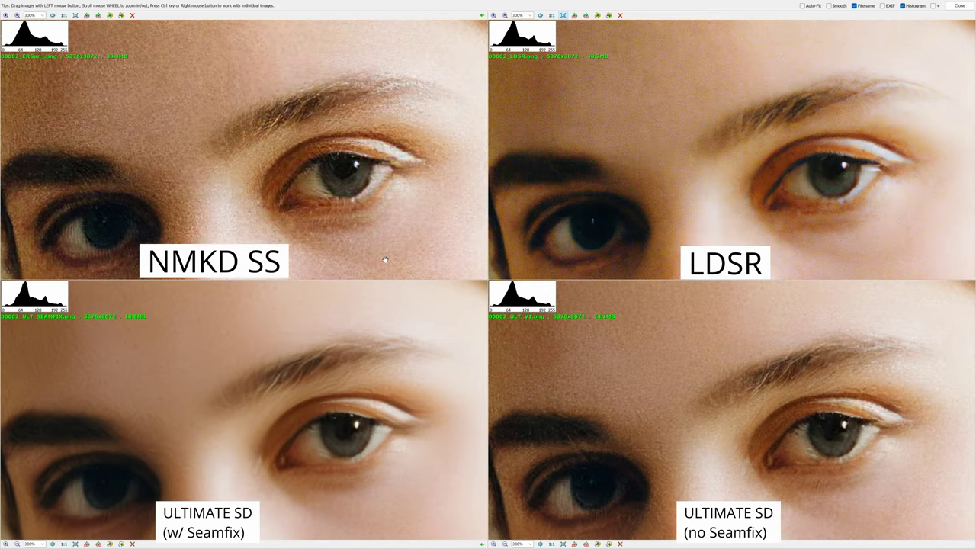
# Step: Close the four-image comparison and clear the image selection in the folder
pyautogui.click(960, 5)
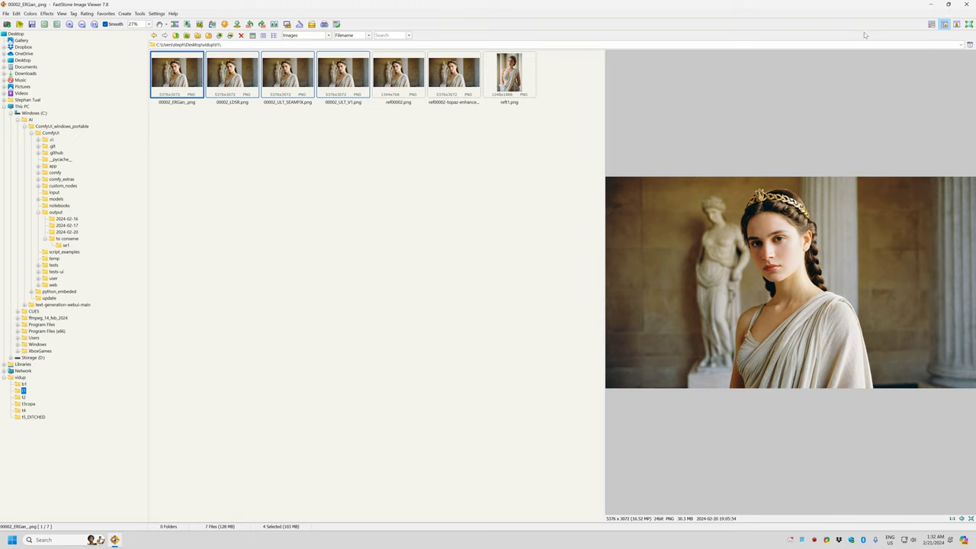
pyautogui.click(462, 183)
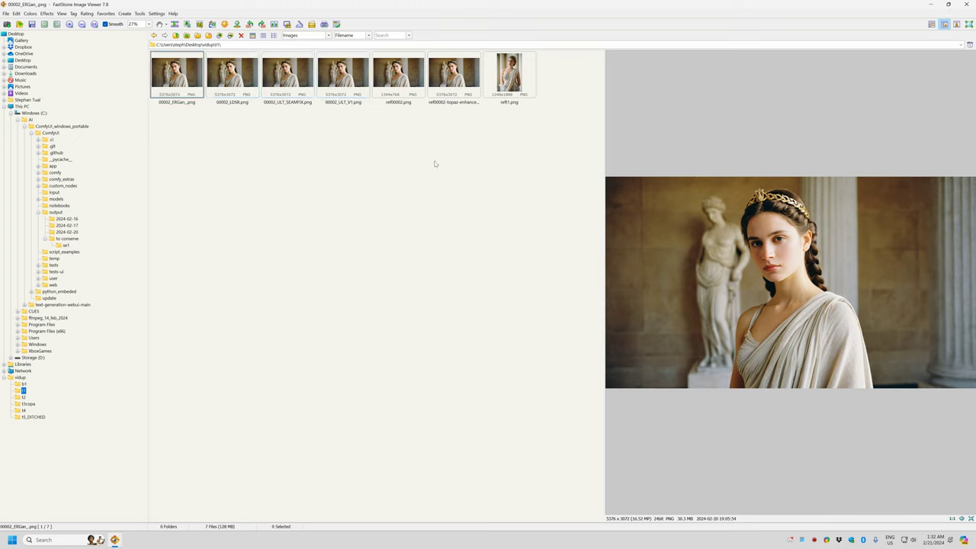
# Step: Select the Topaz-enhanced portrait, then switch to Topaz Photo AI and examine the woman, statue and column beside the original at 4x upscaling
pyautogui.click(450, 82)
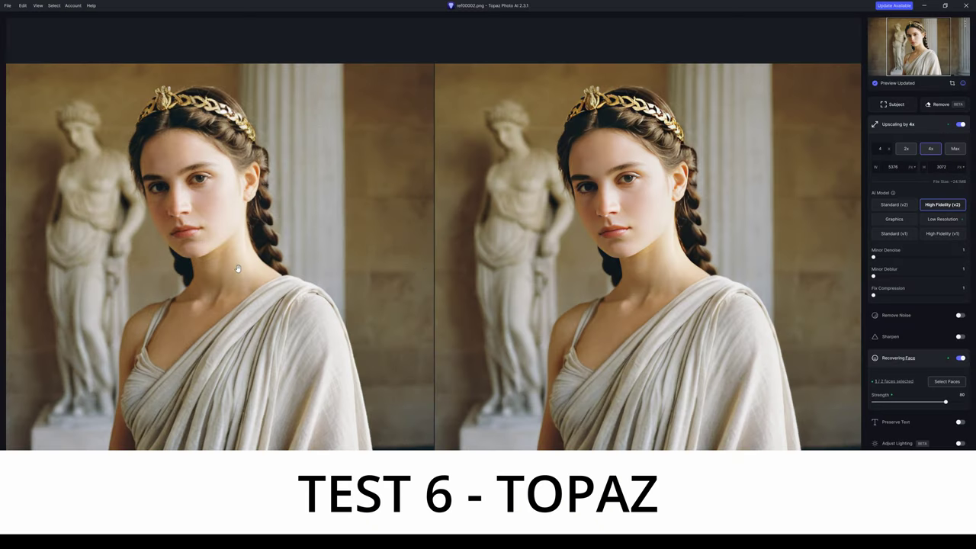
pyautogui.scroll(2, 284, 273)
pyautogui.moveTo(283, 272); pyautogui.dragTo(382, 284)
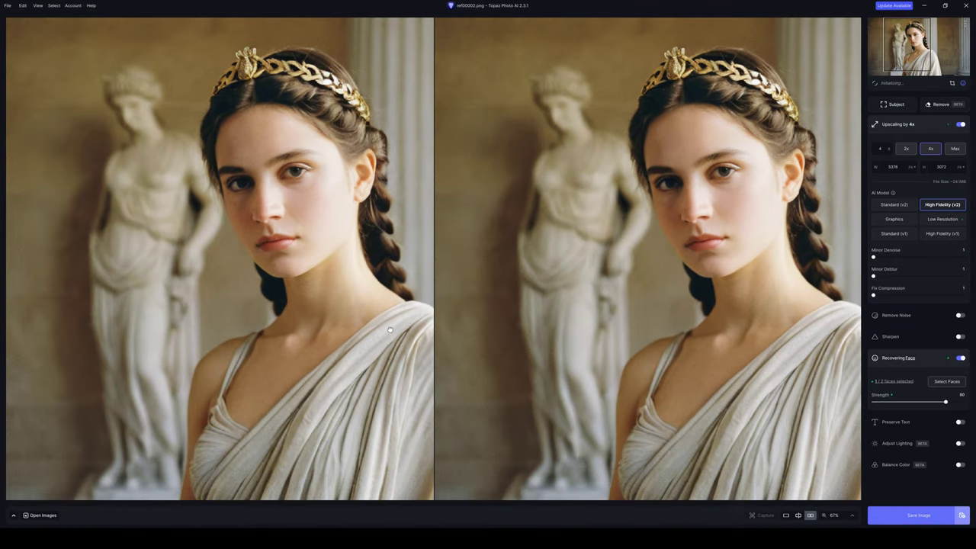
pyautogui.moveTo(256, 283); pyautogui.dragTo(405, 288)
pyautogui.moveTo(145, 171); pyautogui.dragTo(57, 135)
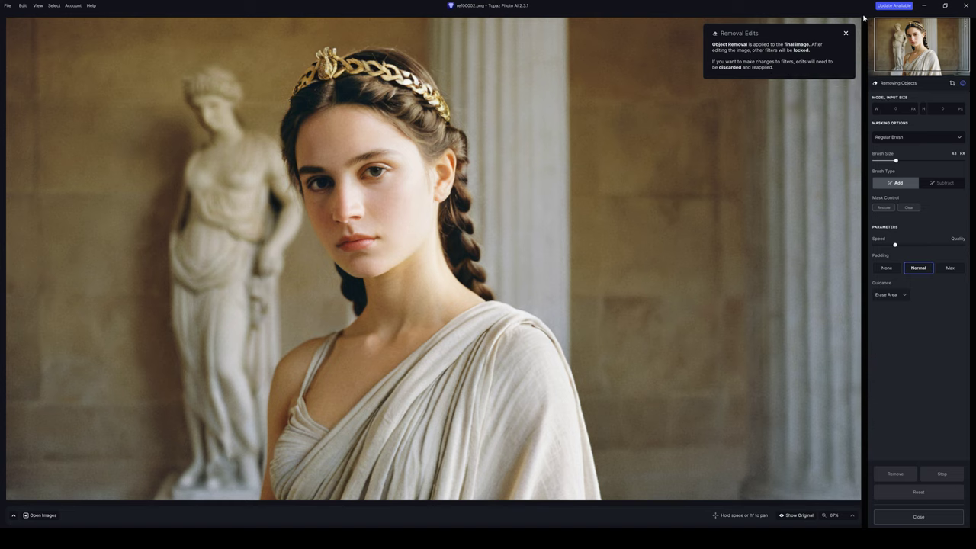
# Step: Dismiss the removal edits notice and look over the portrait and brush options in the object removal tool
pyautogui.click(846, 34)
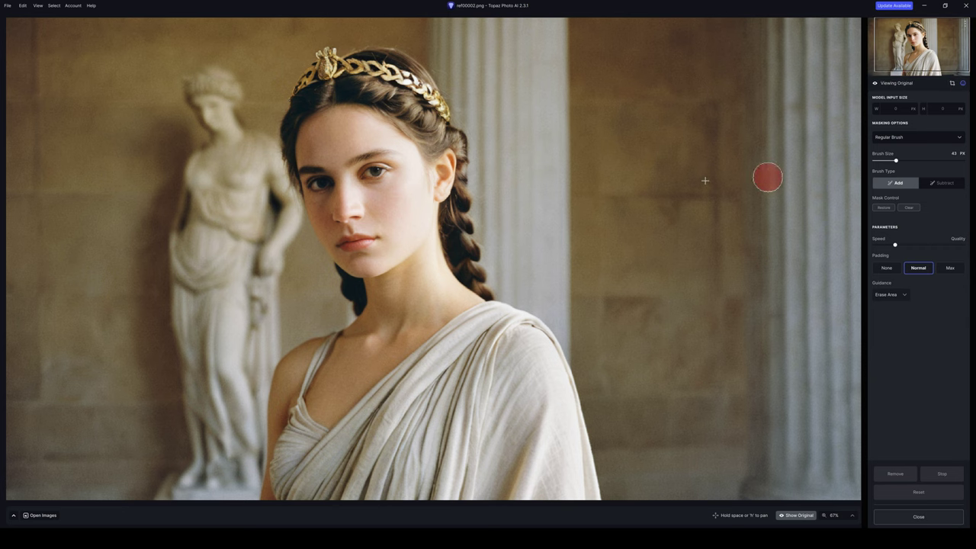
pyautogui.scroll(-1, 698, 150)
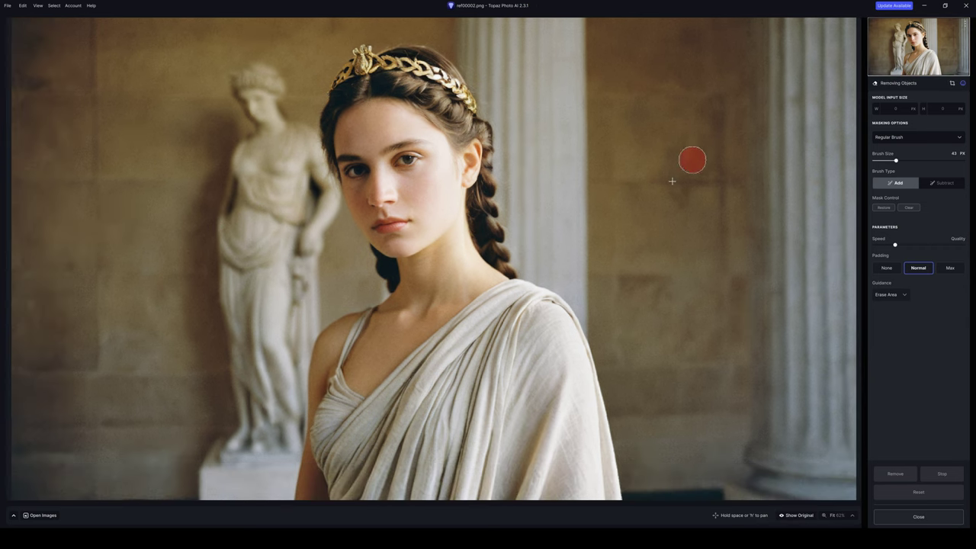
pyautogui.scroll(1, 453, 224)
# Step: Compare the woman's face at 200%, and enable subject-only sharpening with the Standard model at strength 11
pyautogui.hotkey('ctrl', '2')
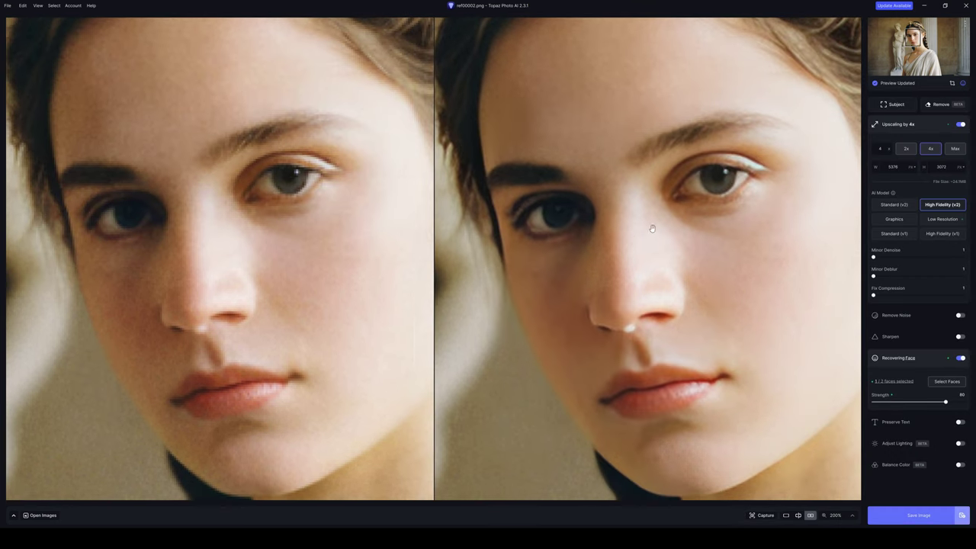
pyautogui.moveTo(661, 225); pyautogui.dragTo(673, 252)
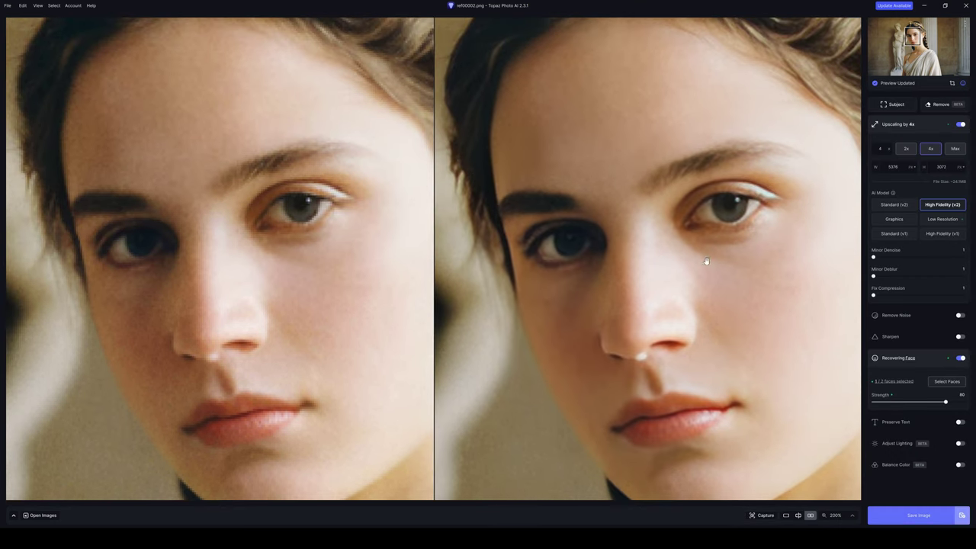
pyautogui.click(919, 336)
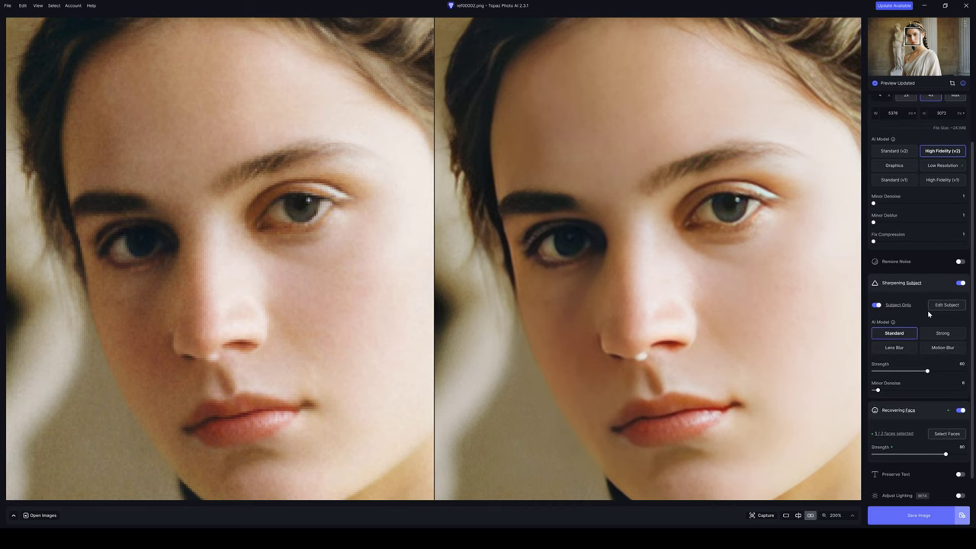
pyautogui.moveTo(927, 370); pyautogui.dragTo(883, 372)
# Step: Compare the original and sharpened 4x upscale side by side, from close views of the face, crown and braid to the full frame
pyautogui.scroll(-1, 620, 260)
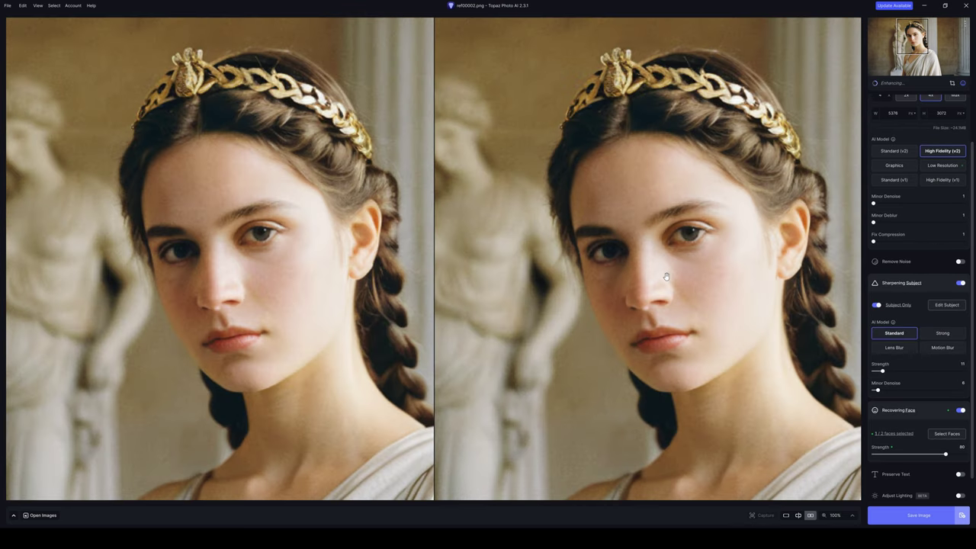
pyautogui.moveTo(667, 276); pyautogui.dragTo(691, 368)
pyautogui.scroll(1, 620, 244)
pyautogui.moveTo(579, 138); pyautogui.dragTo(653, 263)
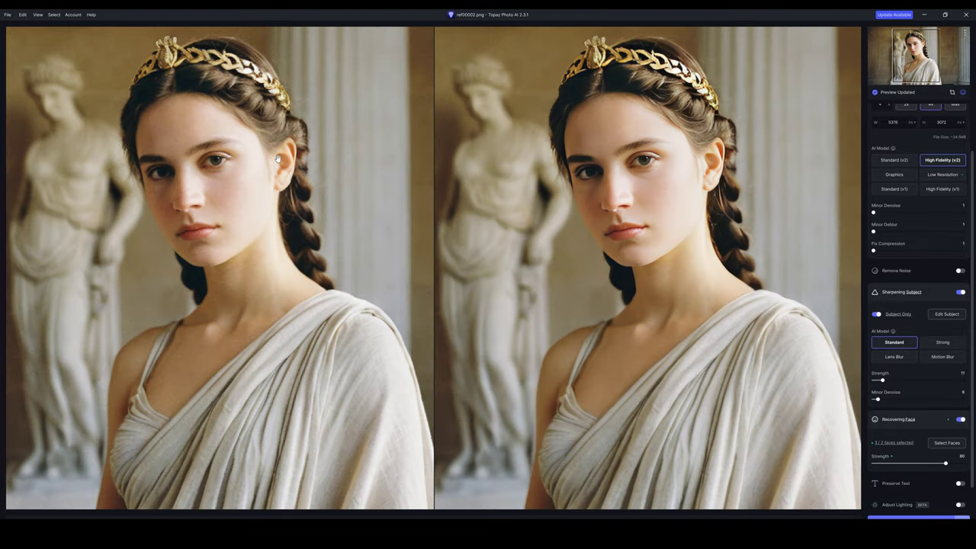
pyautogui.scroll(1, 516, 177)
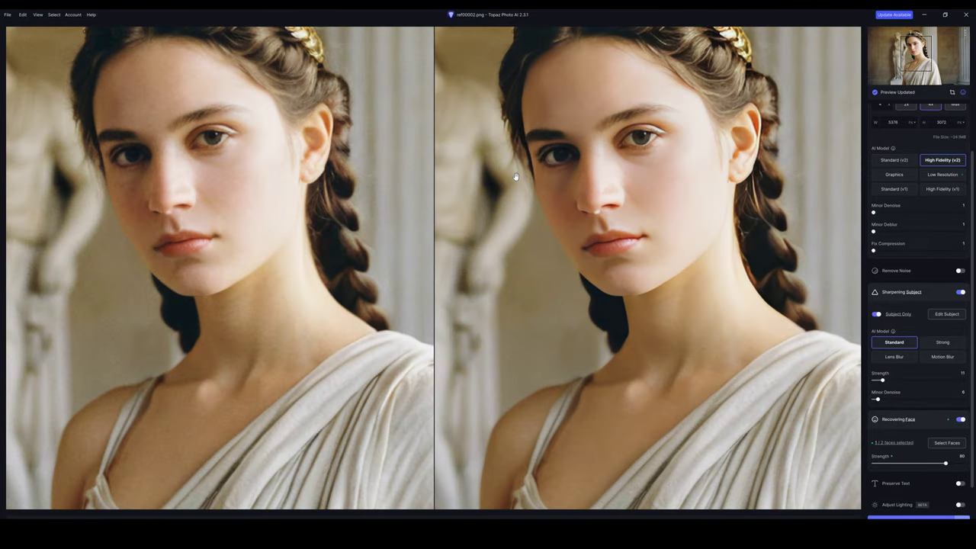
pyautogui.scroll(1, 519, 183)
pyautogui.scroll(-2, 682, 240)
pyautogui.scroll(-2, 488, 232)
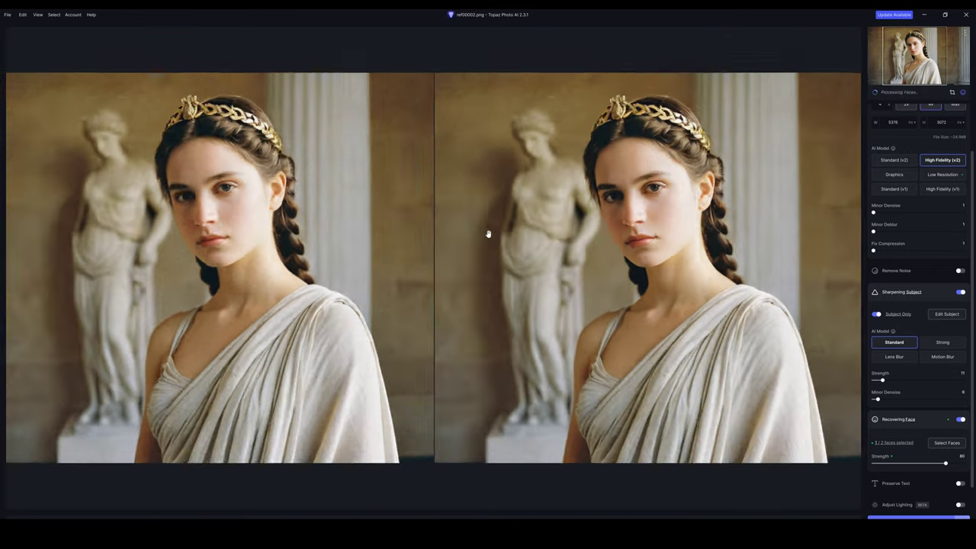
pyautogui.scroll(2, 216, 221)
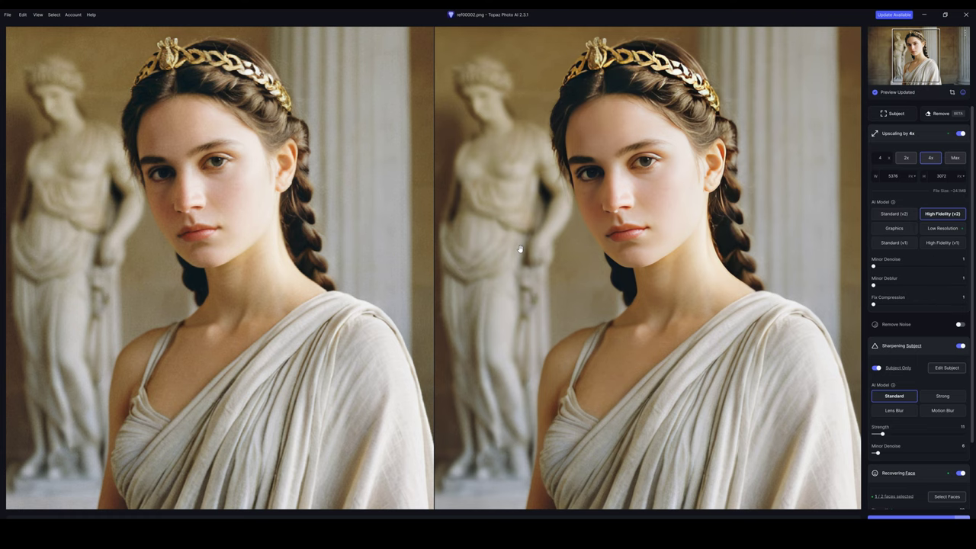
pyautogui.scroll(-3, 524, 234)
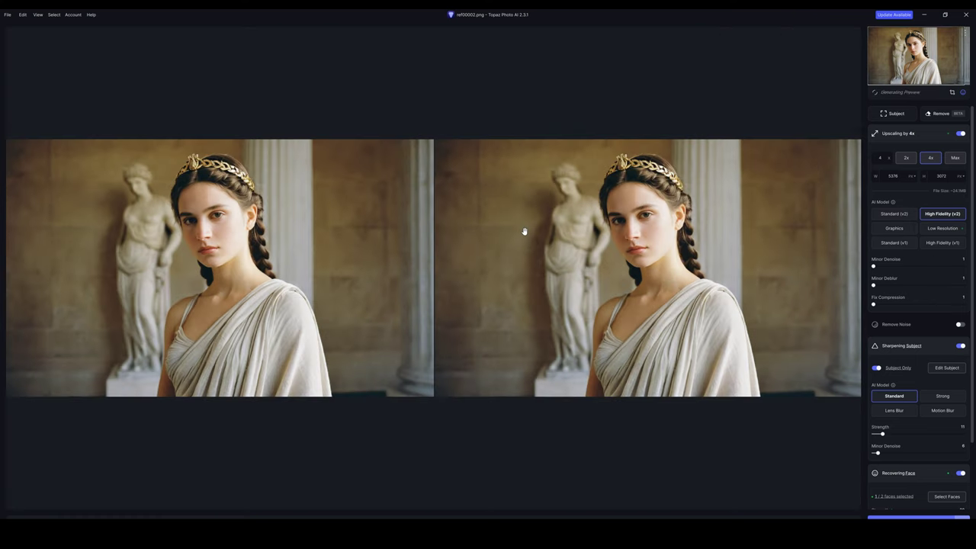
pyautogui.scroll(-1, 514, 236)
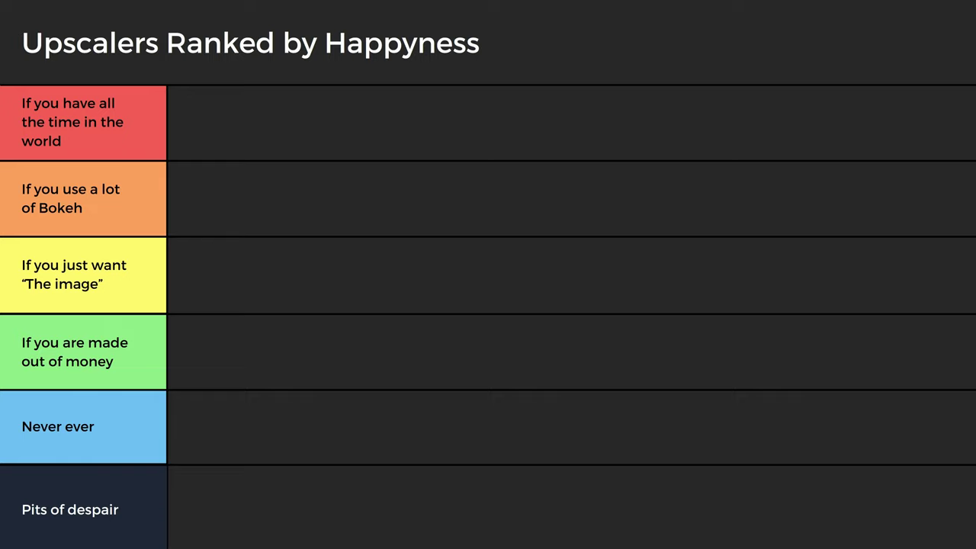
pyautogui.click(800, 397)
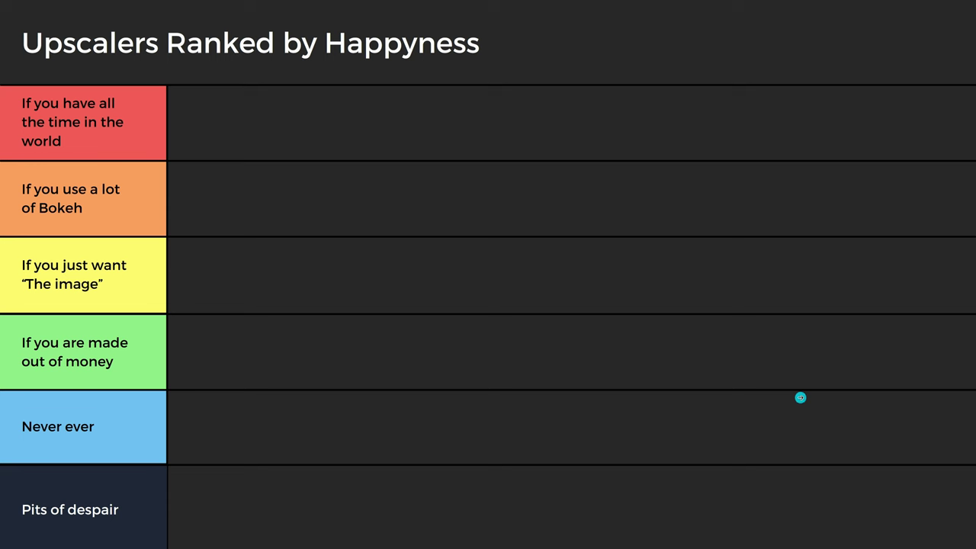